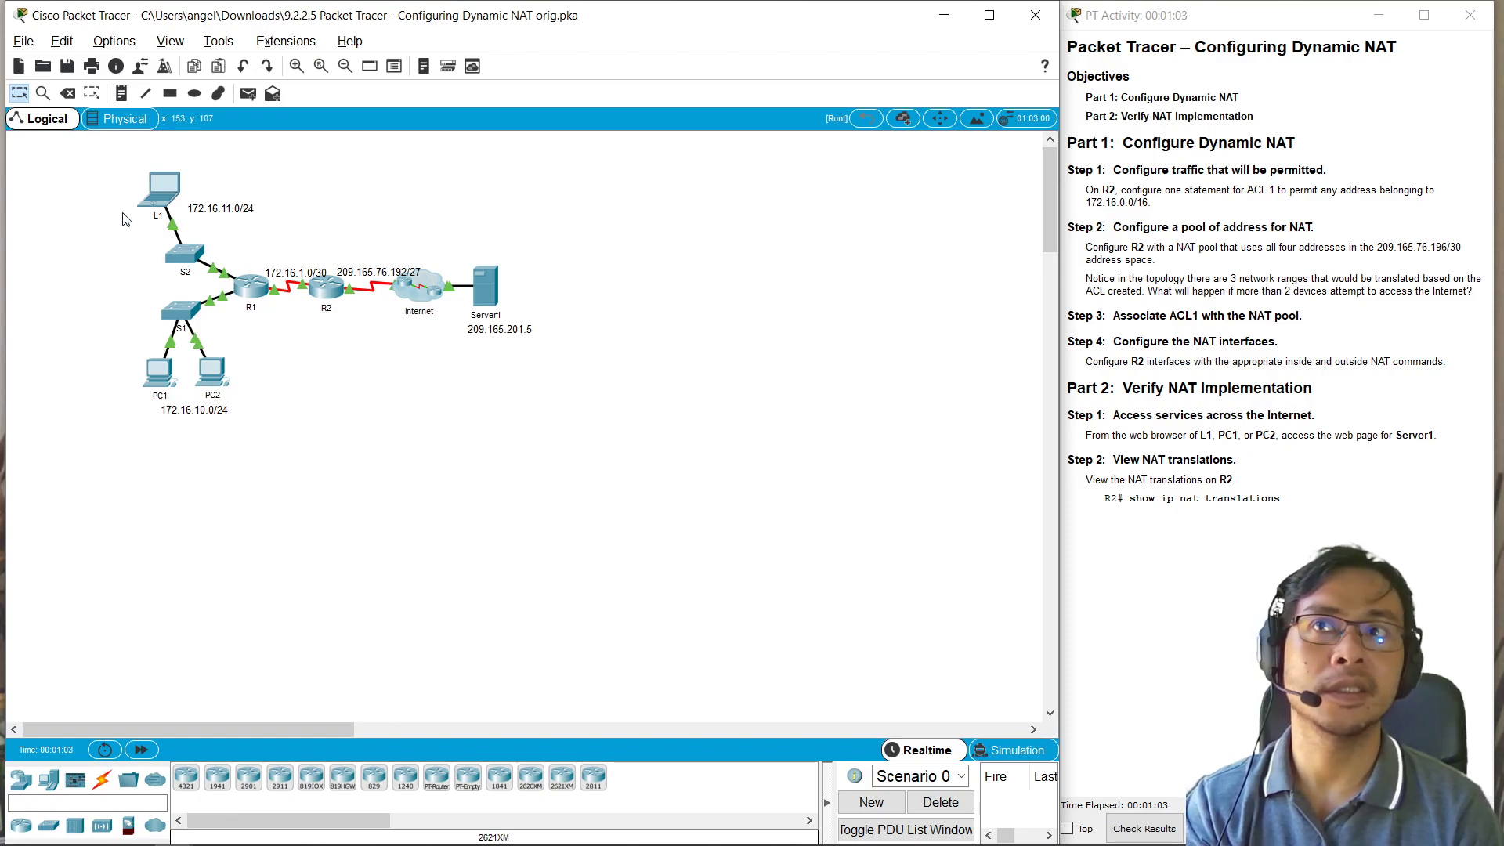
left_click_drag(76, 161, 304, 448)
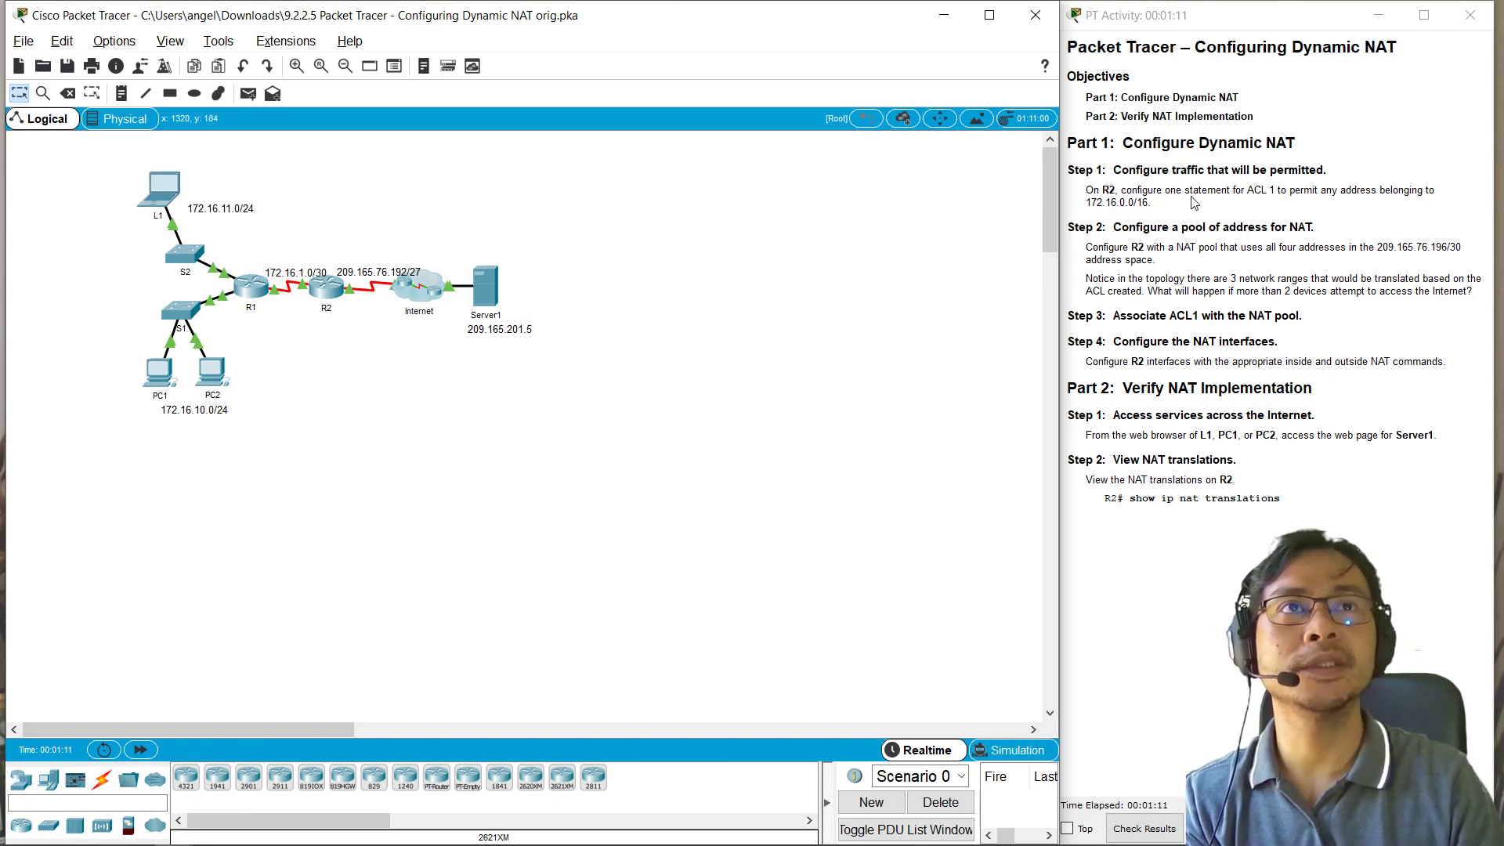
double_click(1270, 192)
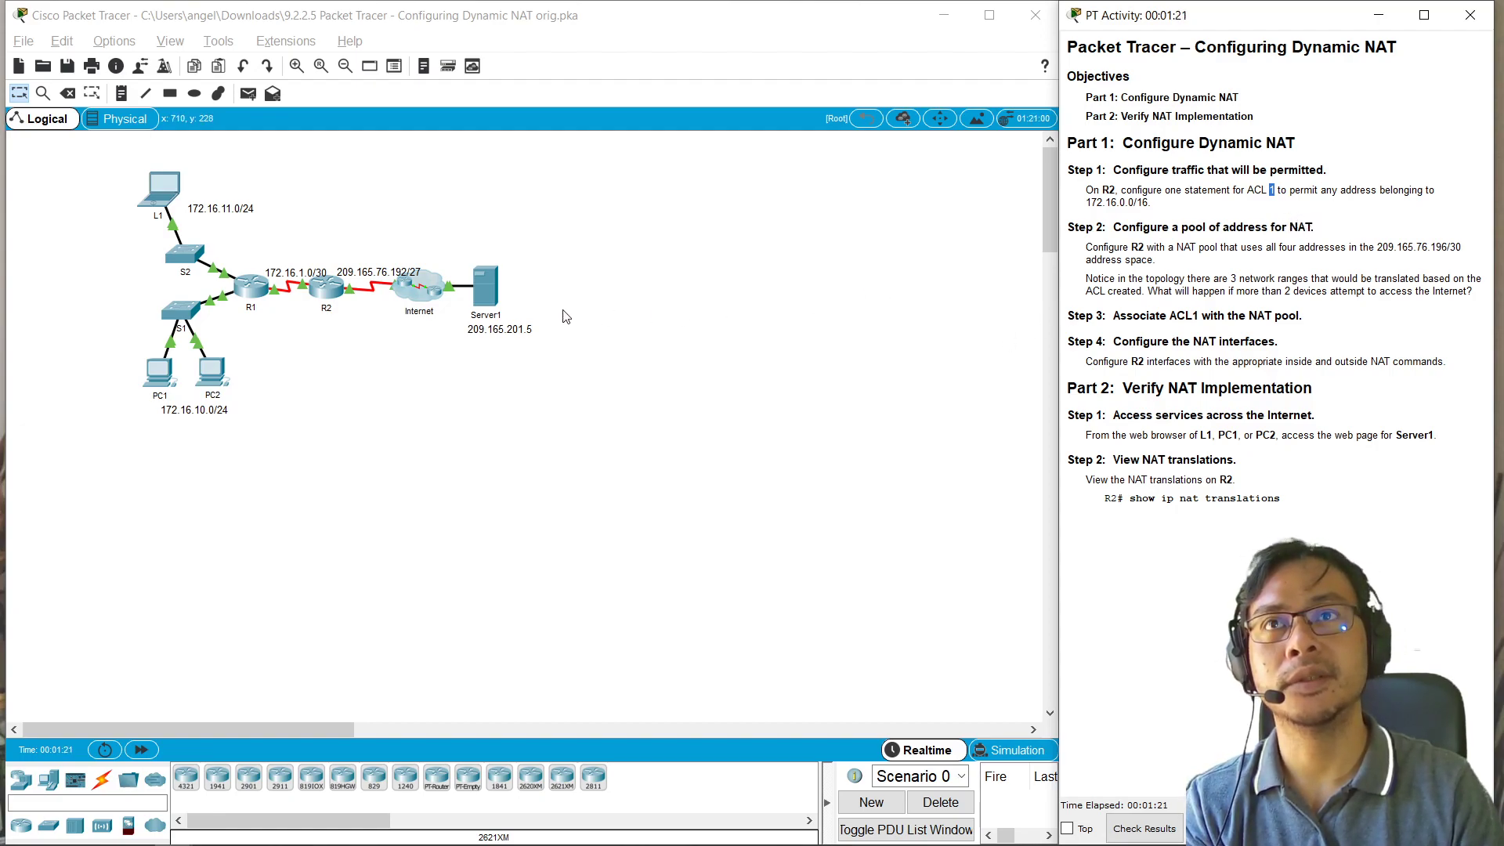
Step: Open router R2's command line, enable privileged mode and enter global configuration mode
left_click(326, 289)
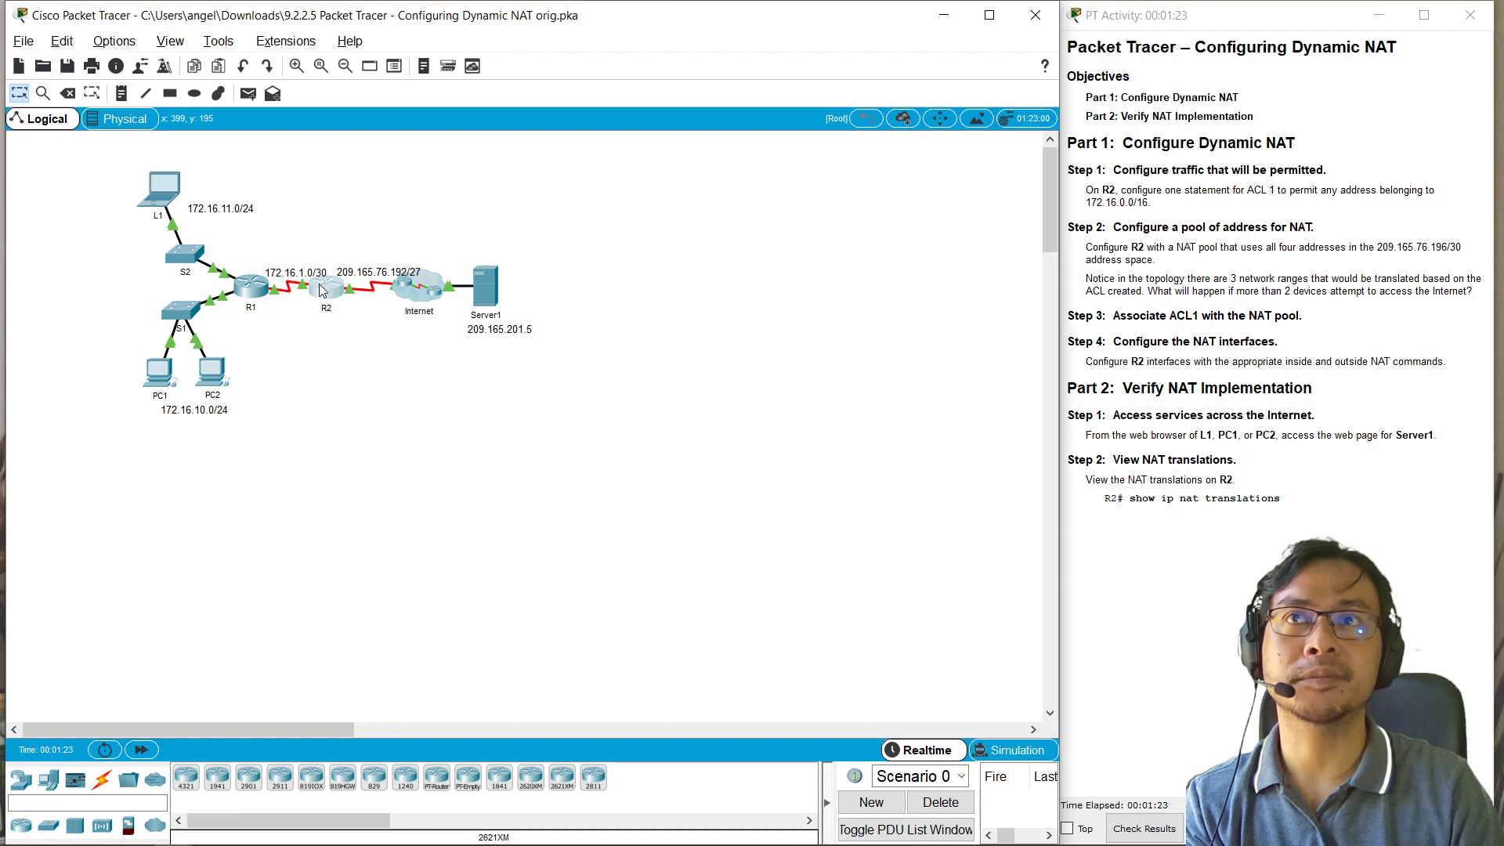
left_click(649, 221)
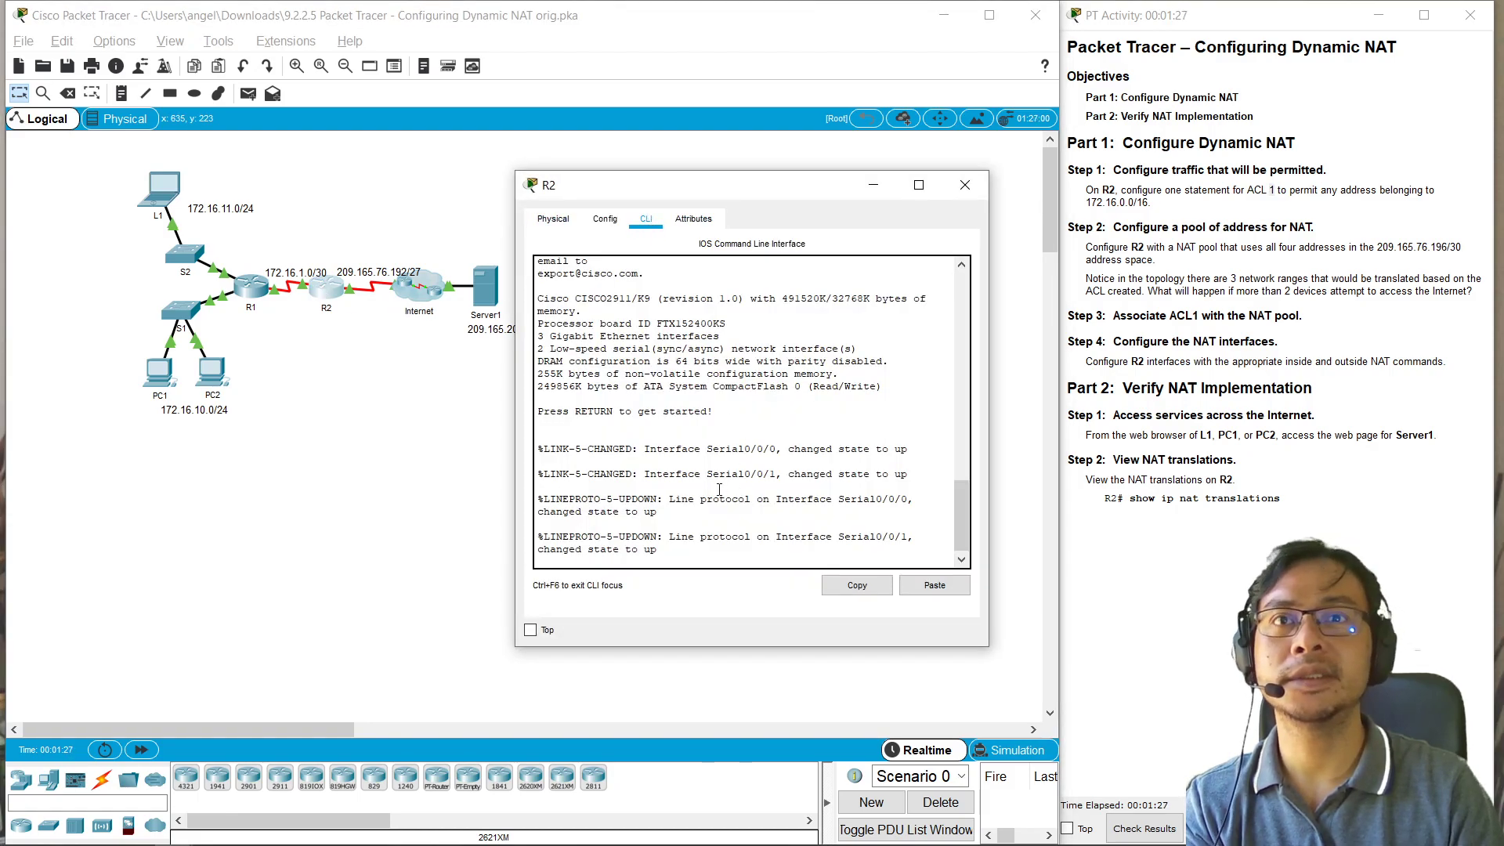
key("Return")
type("en")
key("Return")
type("conf t")
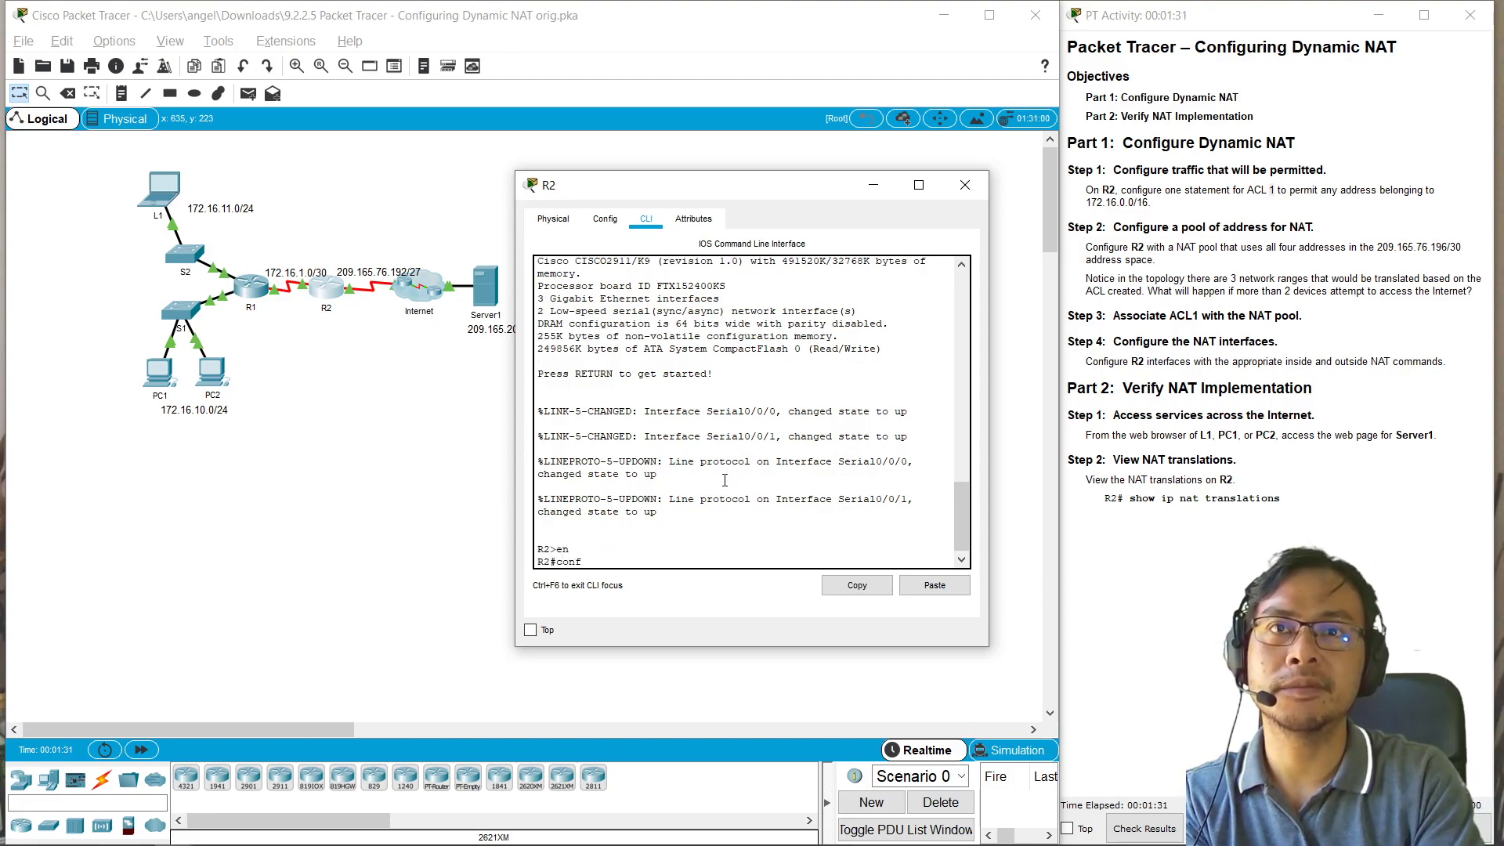
key("Return")
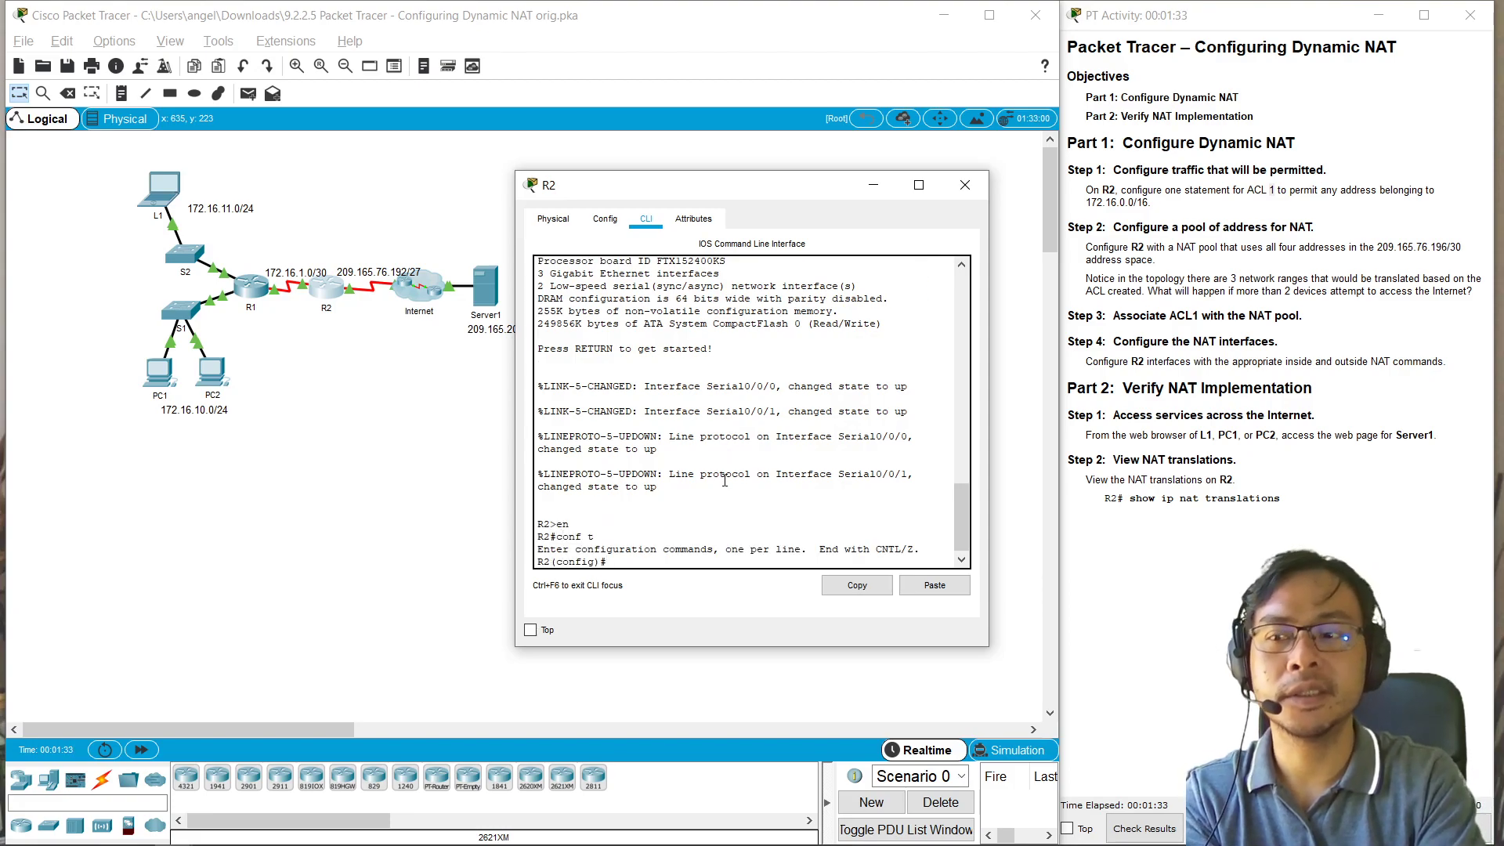
Step: Create access list 1 on R2 with a statement permitting 172.16.0.0 with wildcard mask 0.0.255.255
type("acce")
key("Tab")
key("Tab")
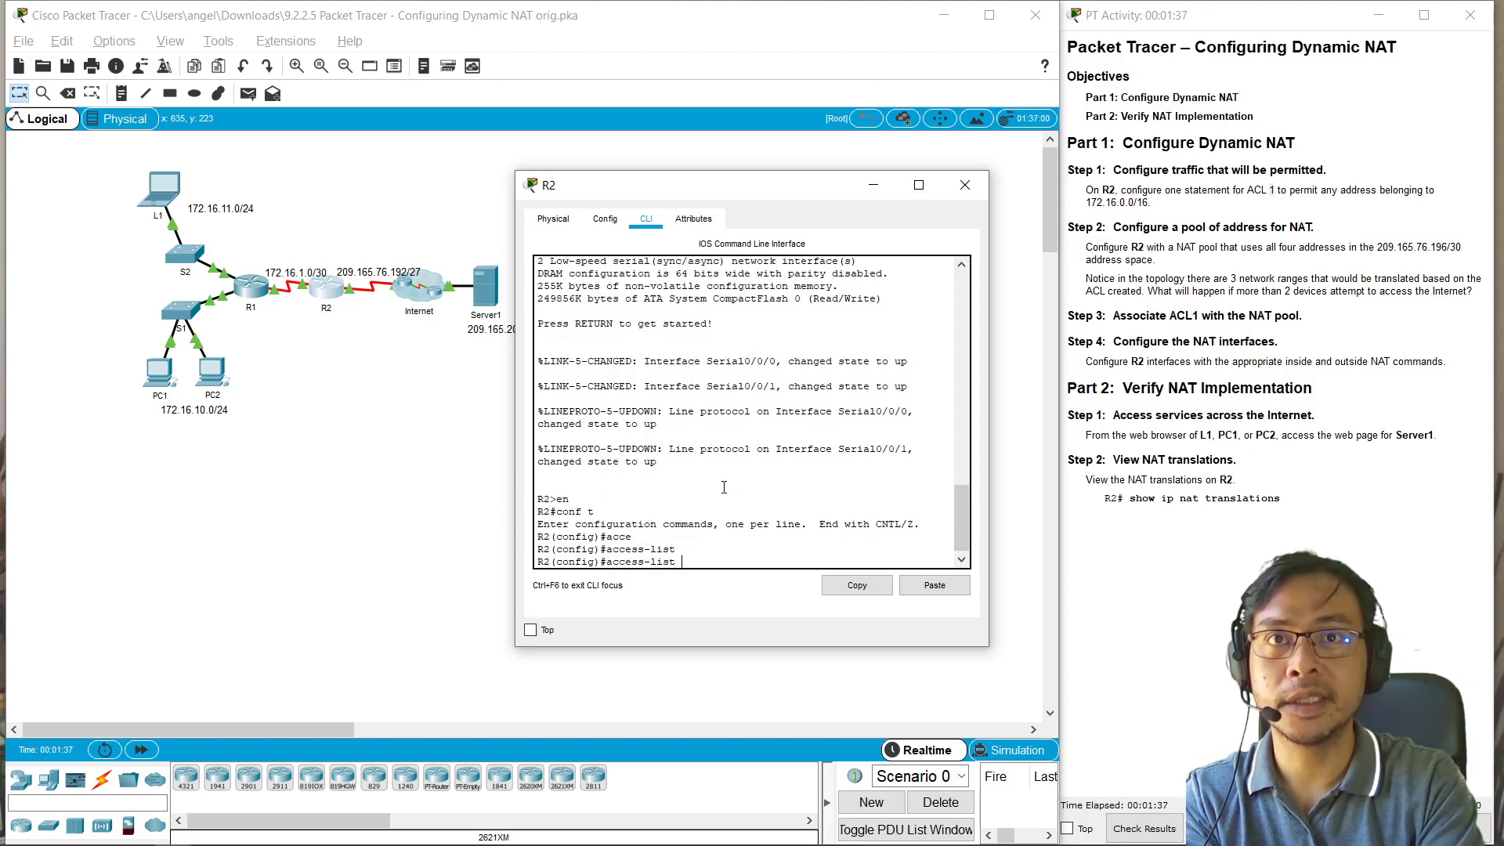
type("1 per")
key("Tab")
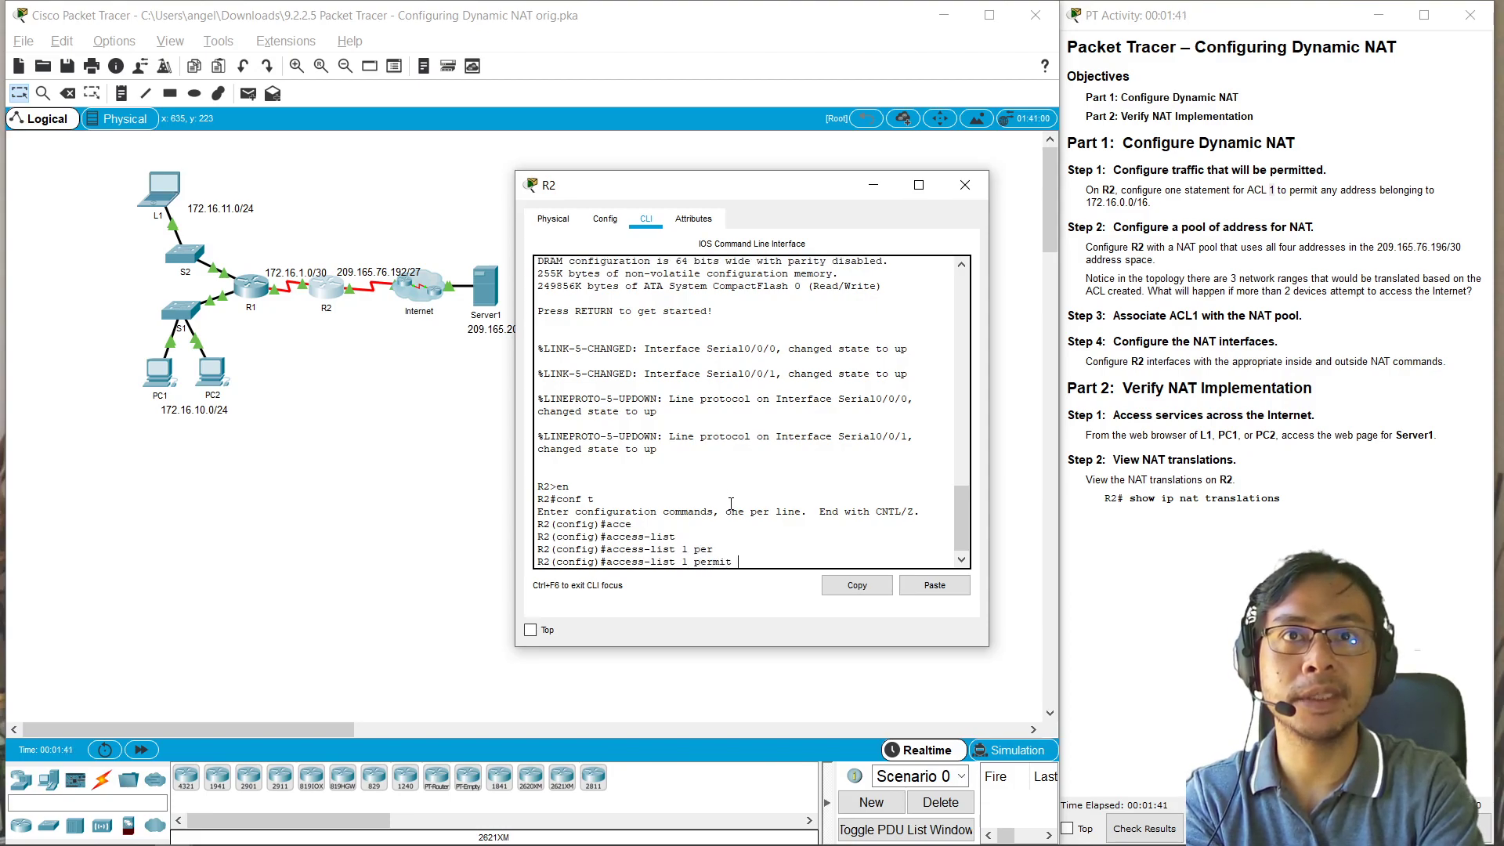
type("172.16.0.0 0.0.")
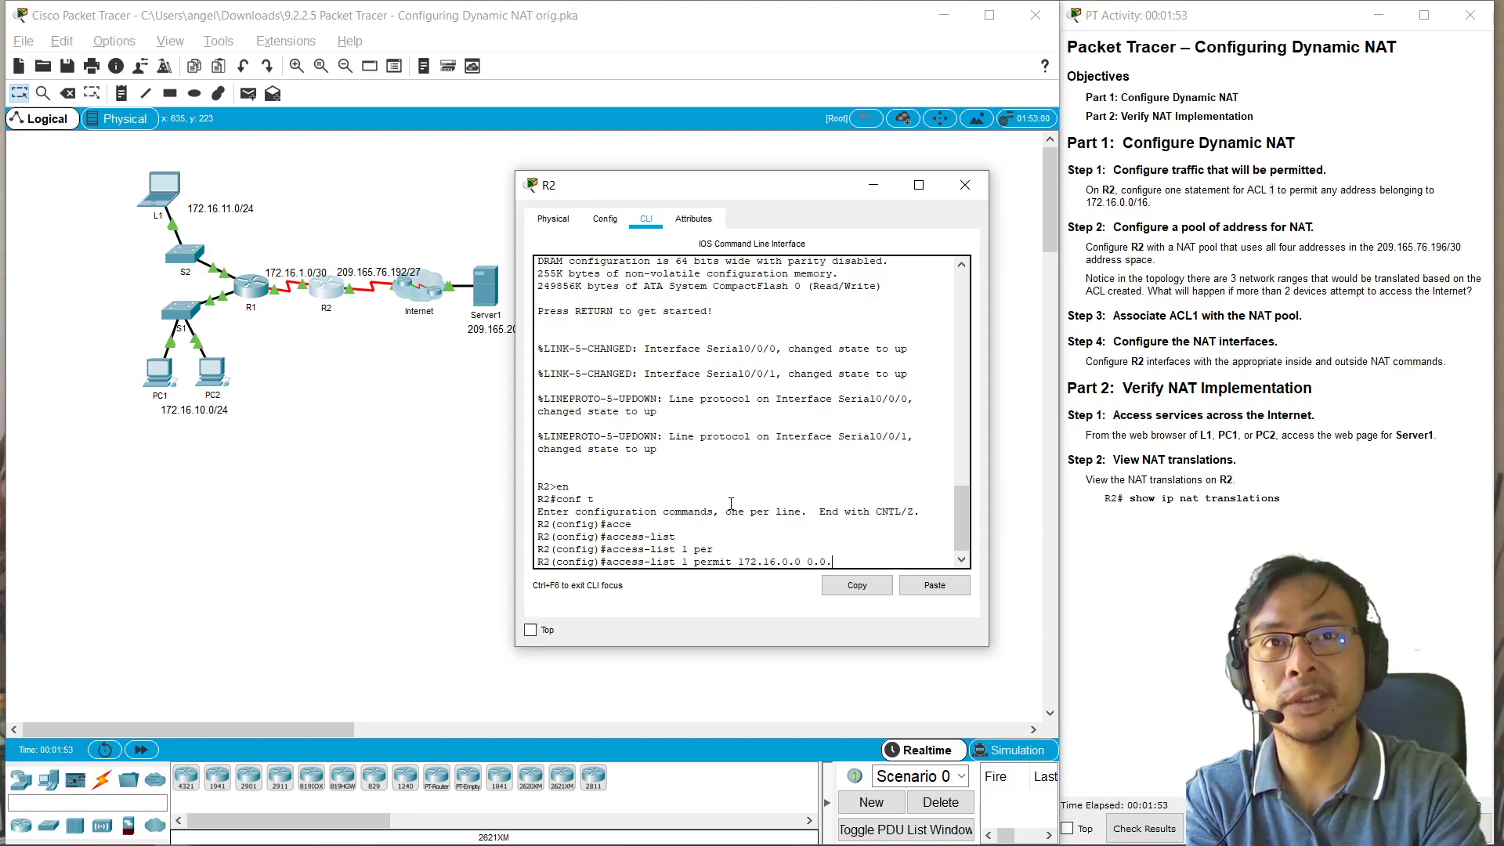
type("255.255")
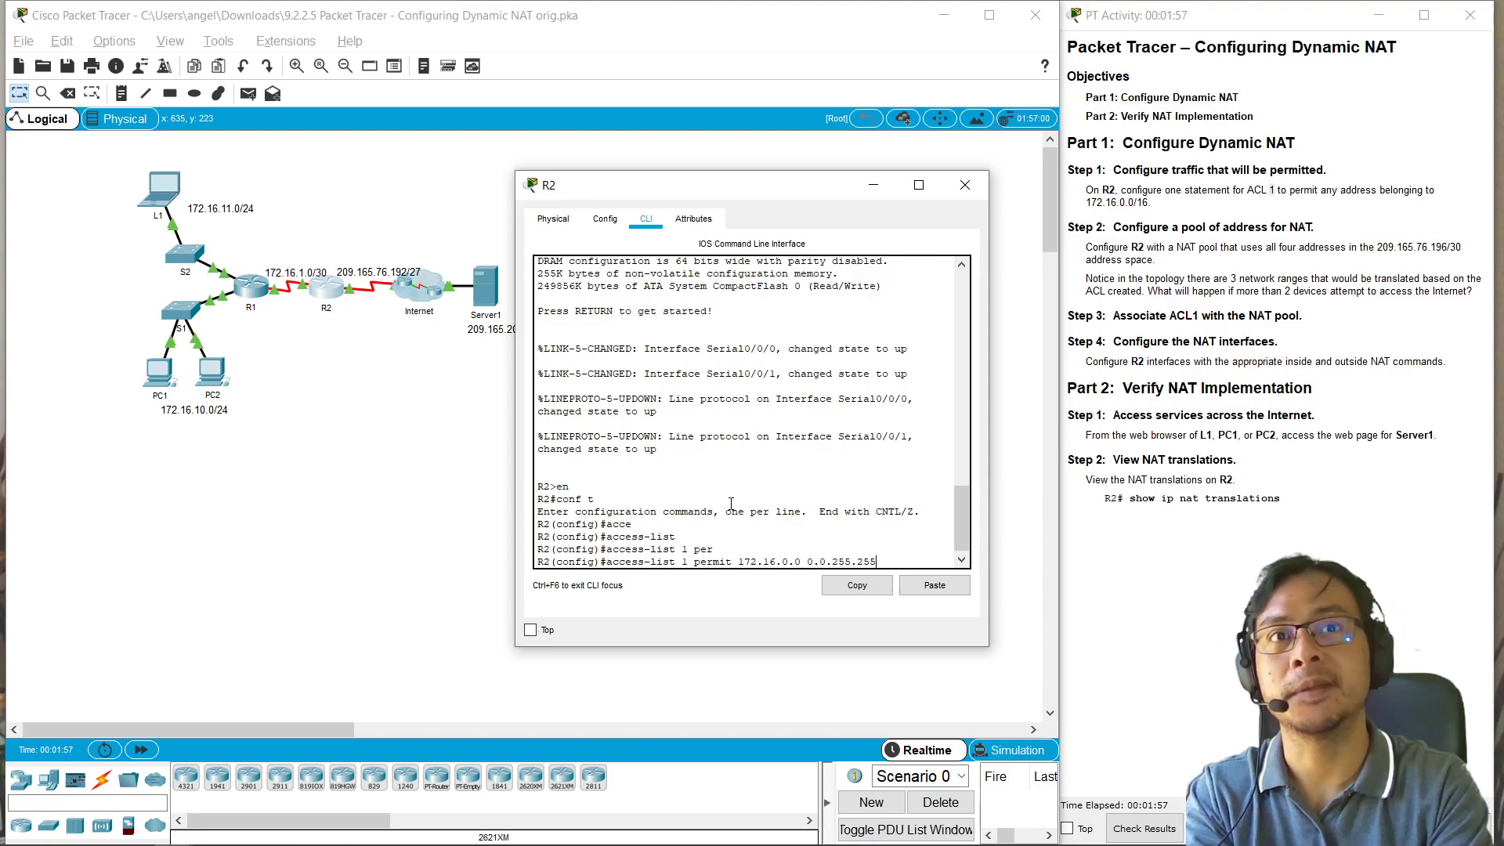
key("Return")
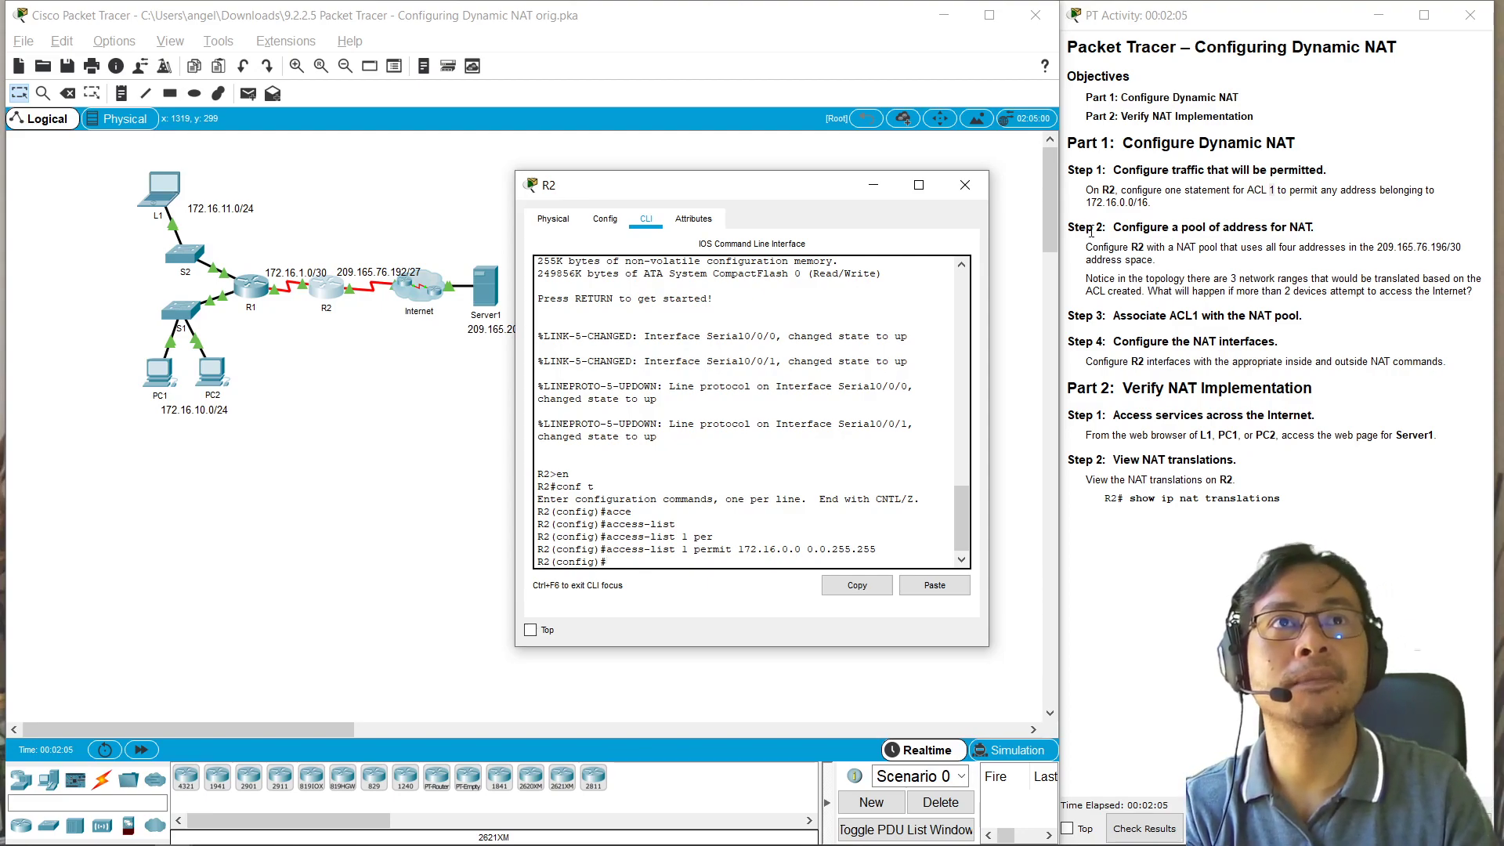
Step: Read the Step 2 instructions on the NAT pool's address space and the question about more than 2 devices accessing the Internet
left_click_drag(1103, 229, 1191, 225)
left_click(1323, 234)
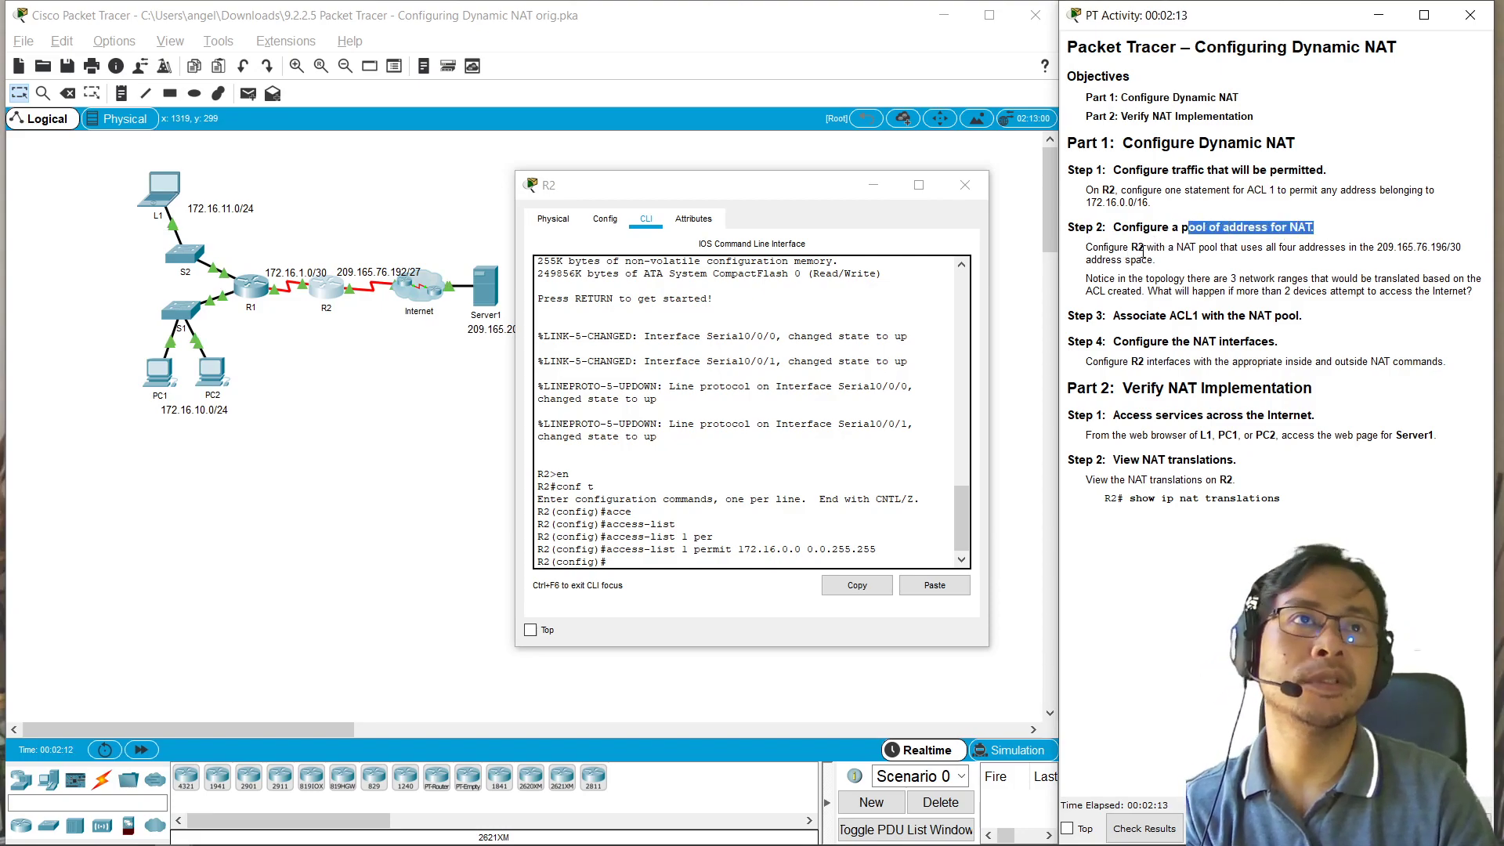
mouse_move(1153, 260)
left_mouse_down()
mouse_move(1086, 241)
mouse_move(1181, 266)
left_mouse_up()
left_click(1168, 261)
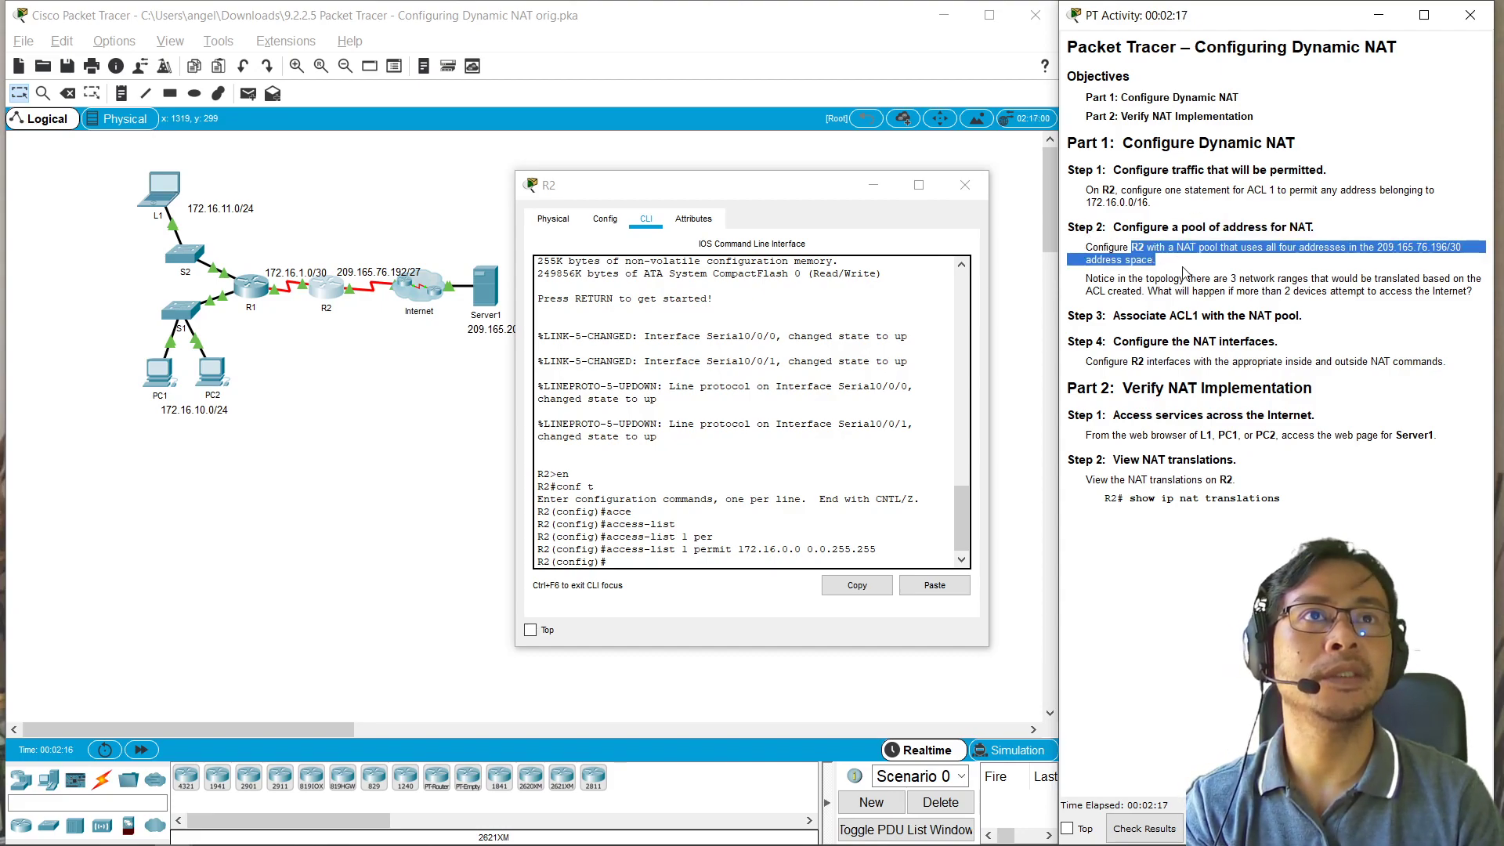
left_click(1273, 247)
left_click_drag(1299, 247, 1450, 244)
left_click(1428, 251)
left_click(1451, 247)
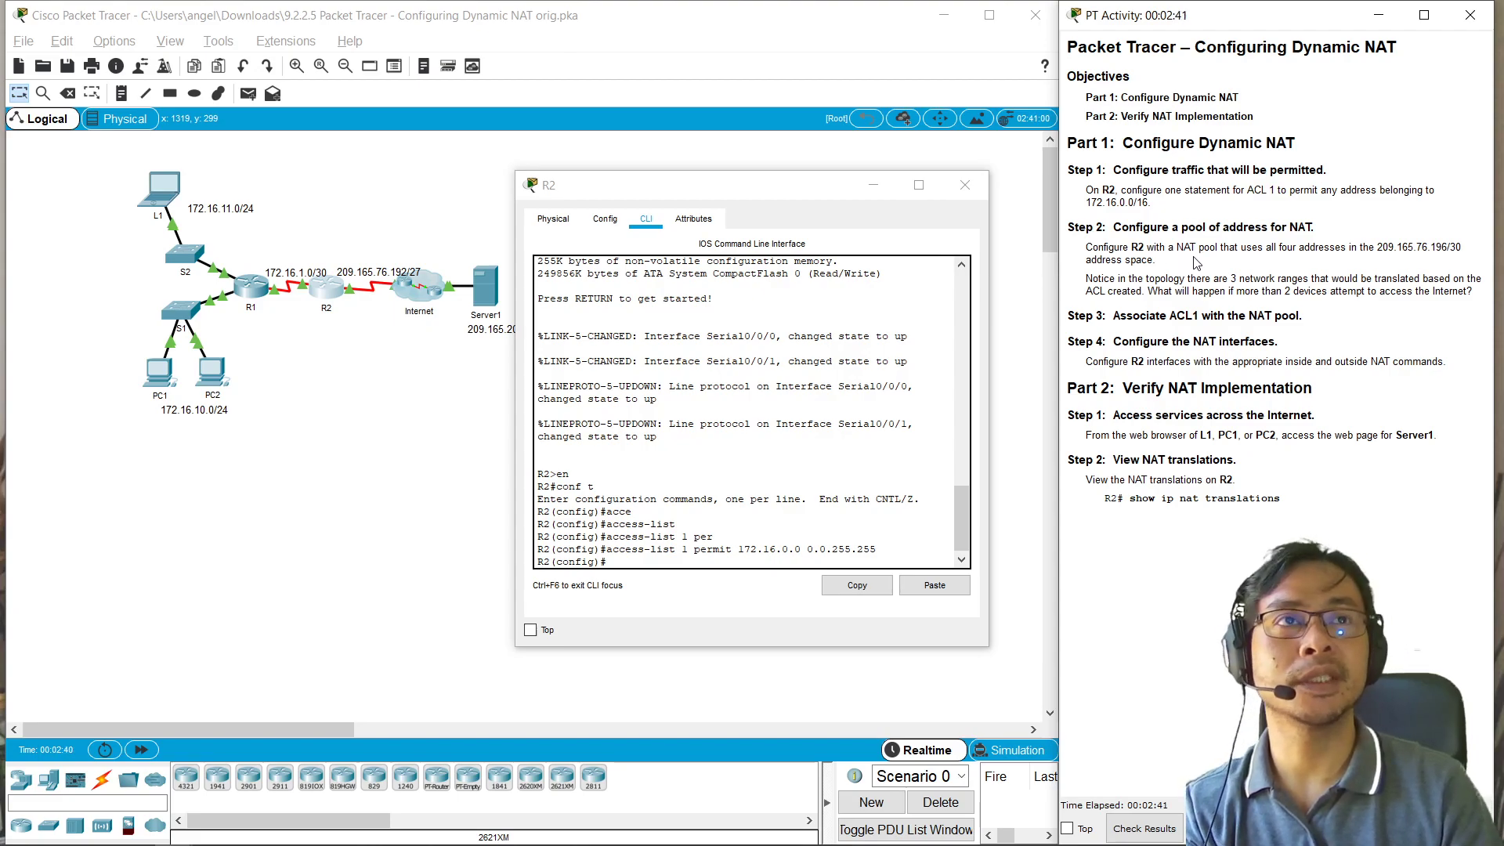
left_click_drag(1381, 247, 1451, 248)
left_click_drag(1211, 252, 1326, 292)
left_click(1142, 275)
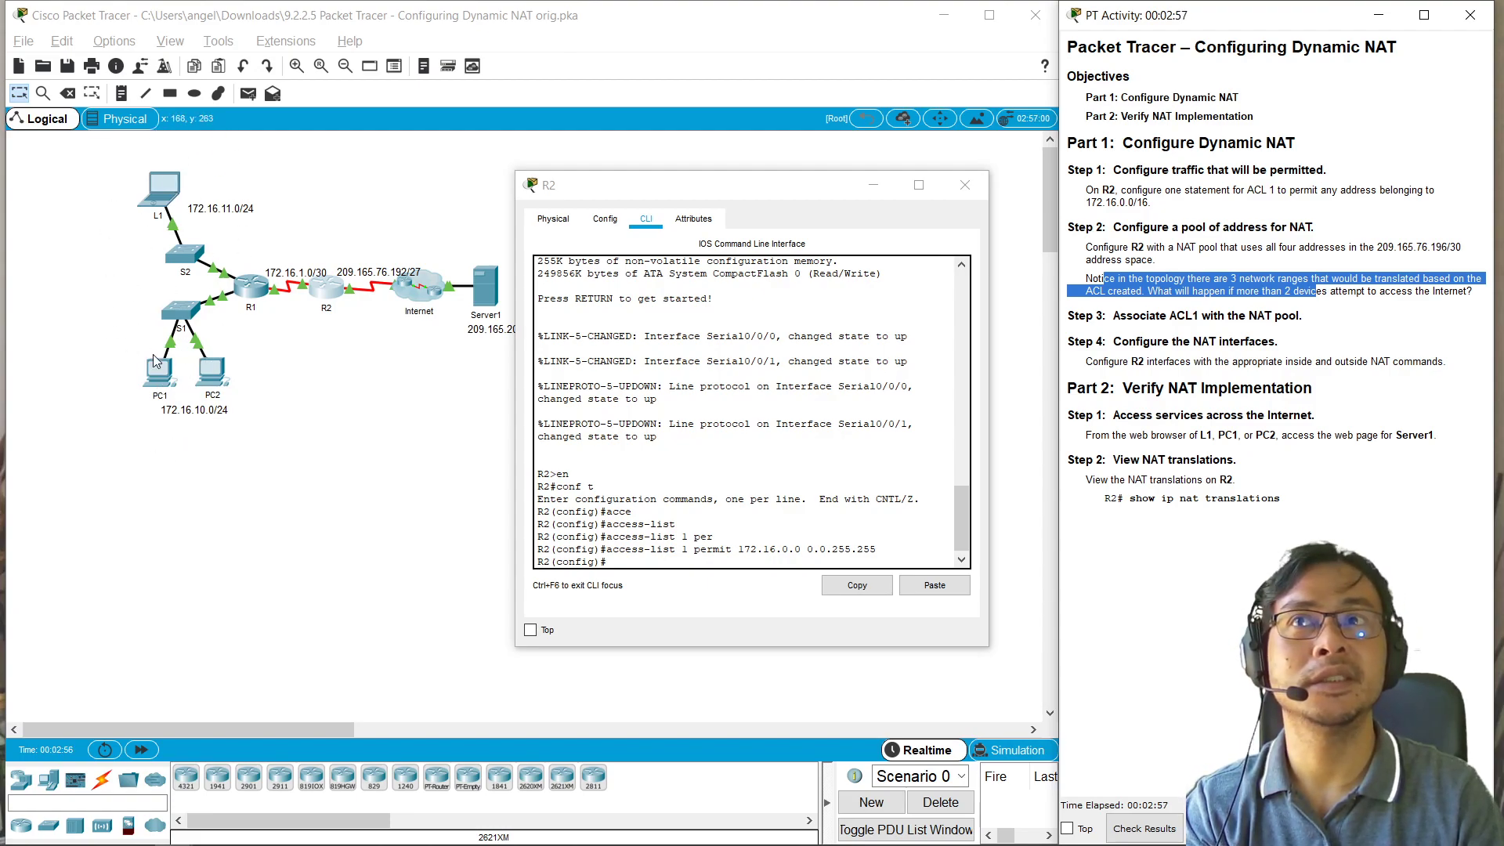
left_click(1205, 295)
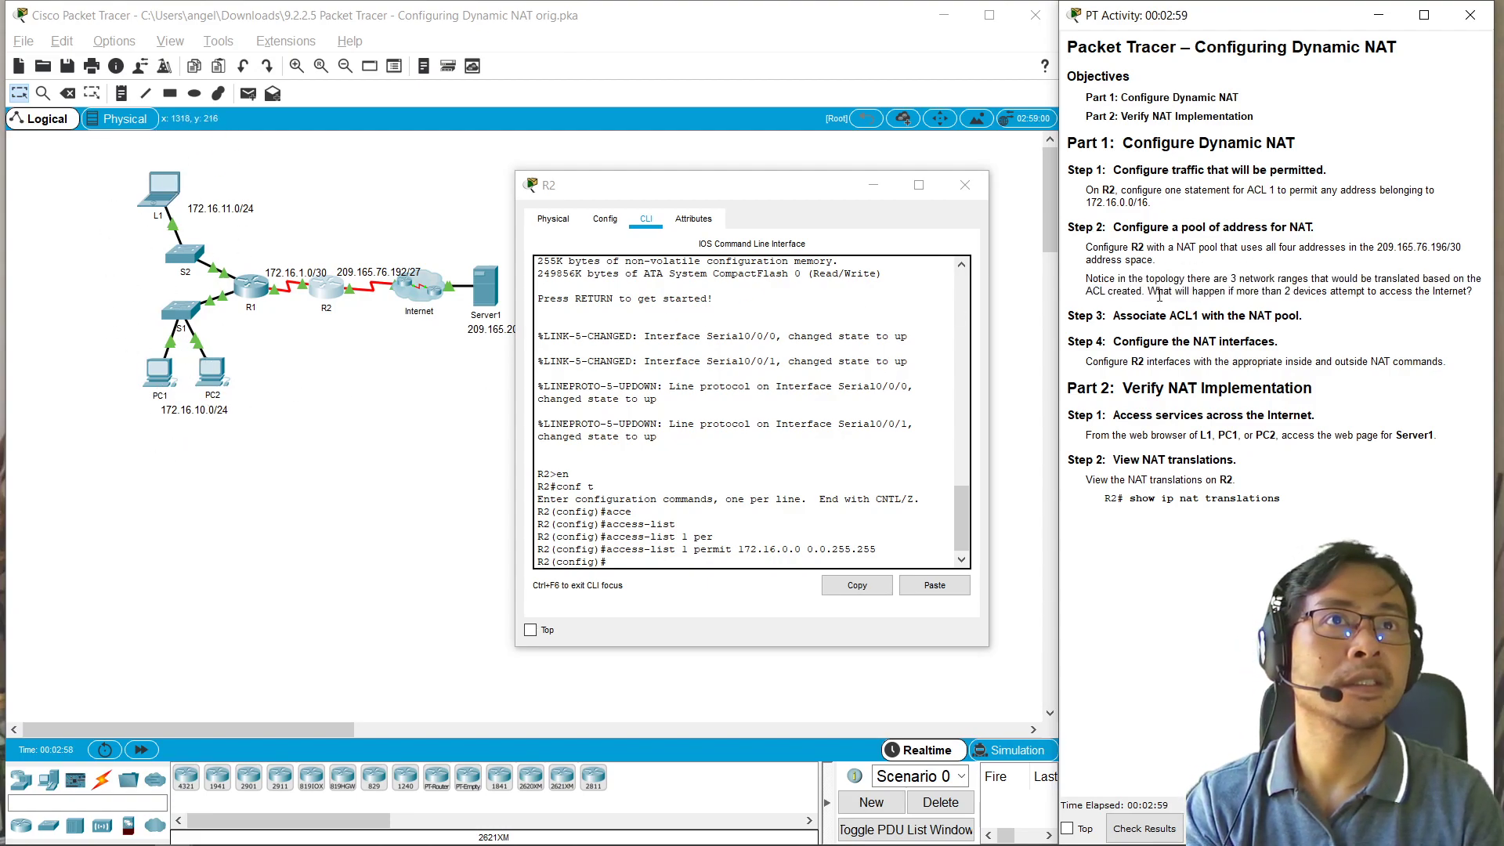
left_click_drag(1163, 290, 1298, 291)
left_click(1199, 290)
left_click(1298, 291)
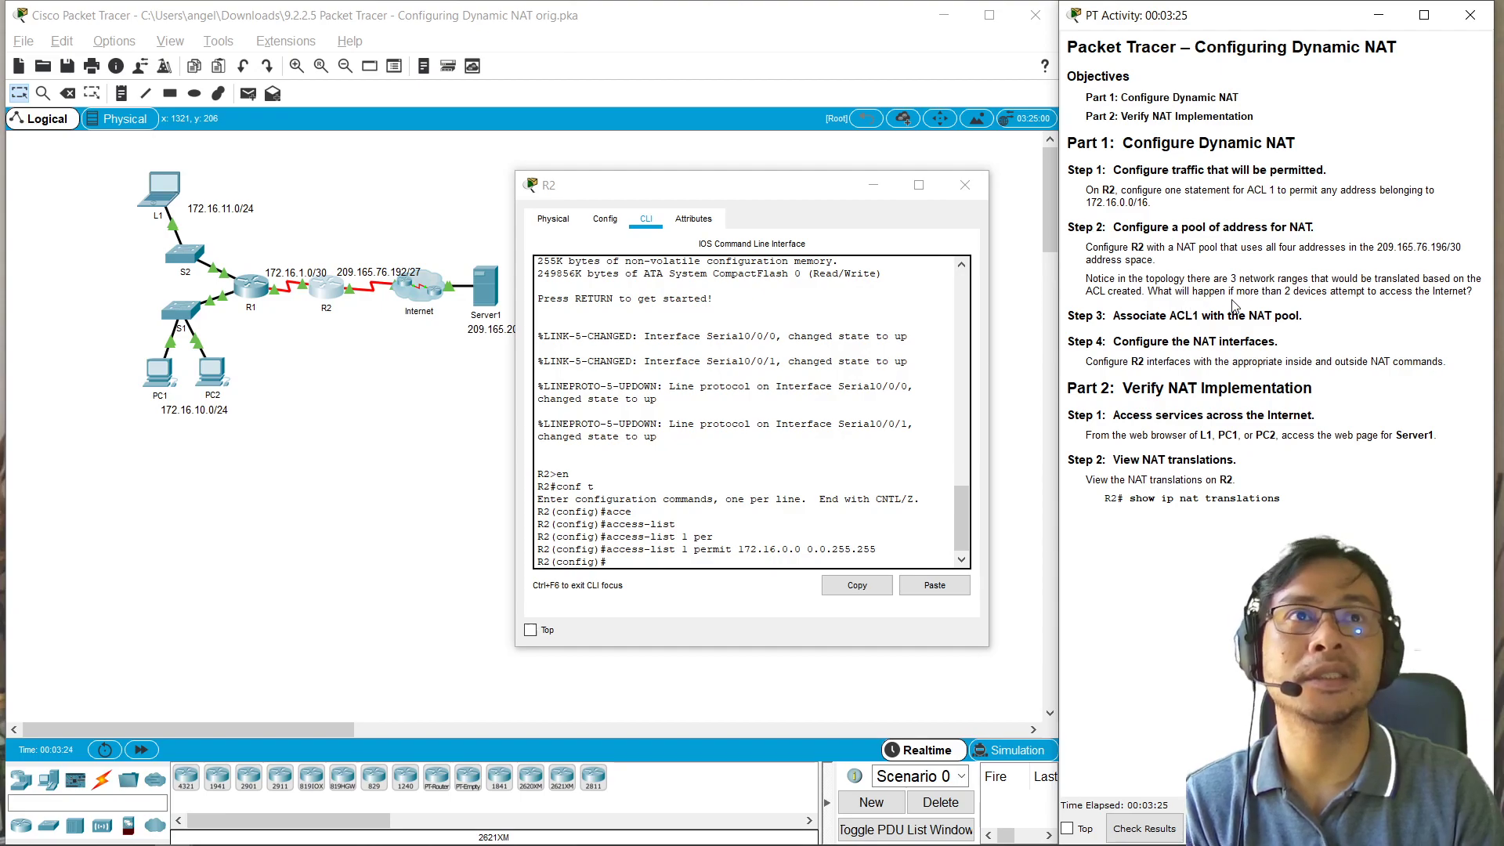
left_click_drag(1481, 294, 1069, 281)
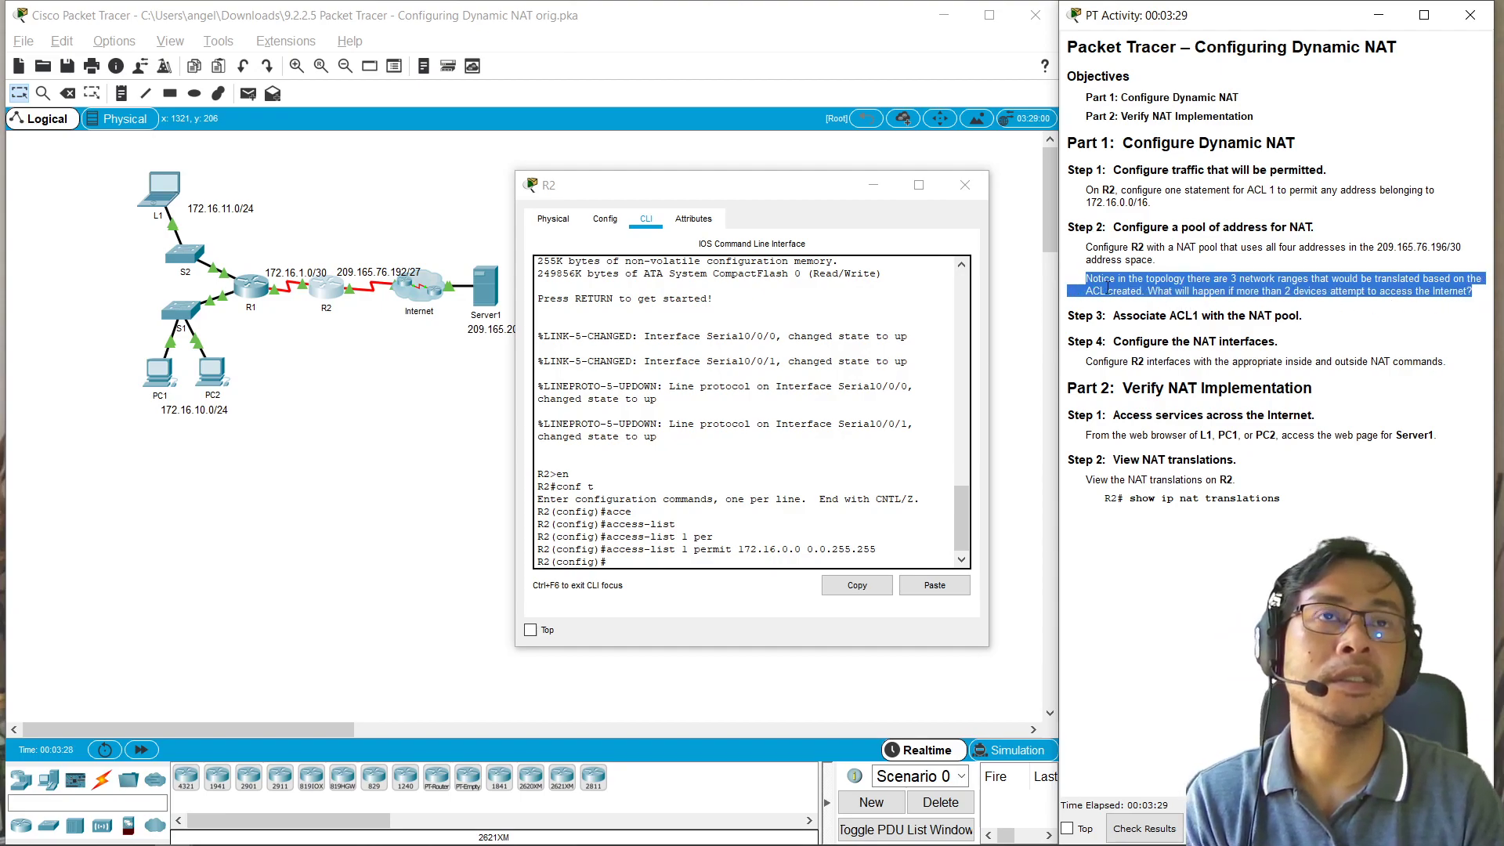
left_click(1106, 287)
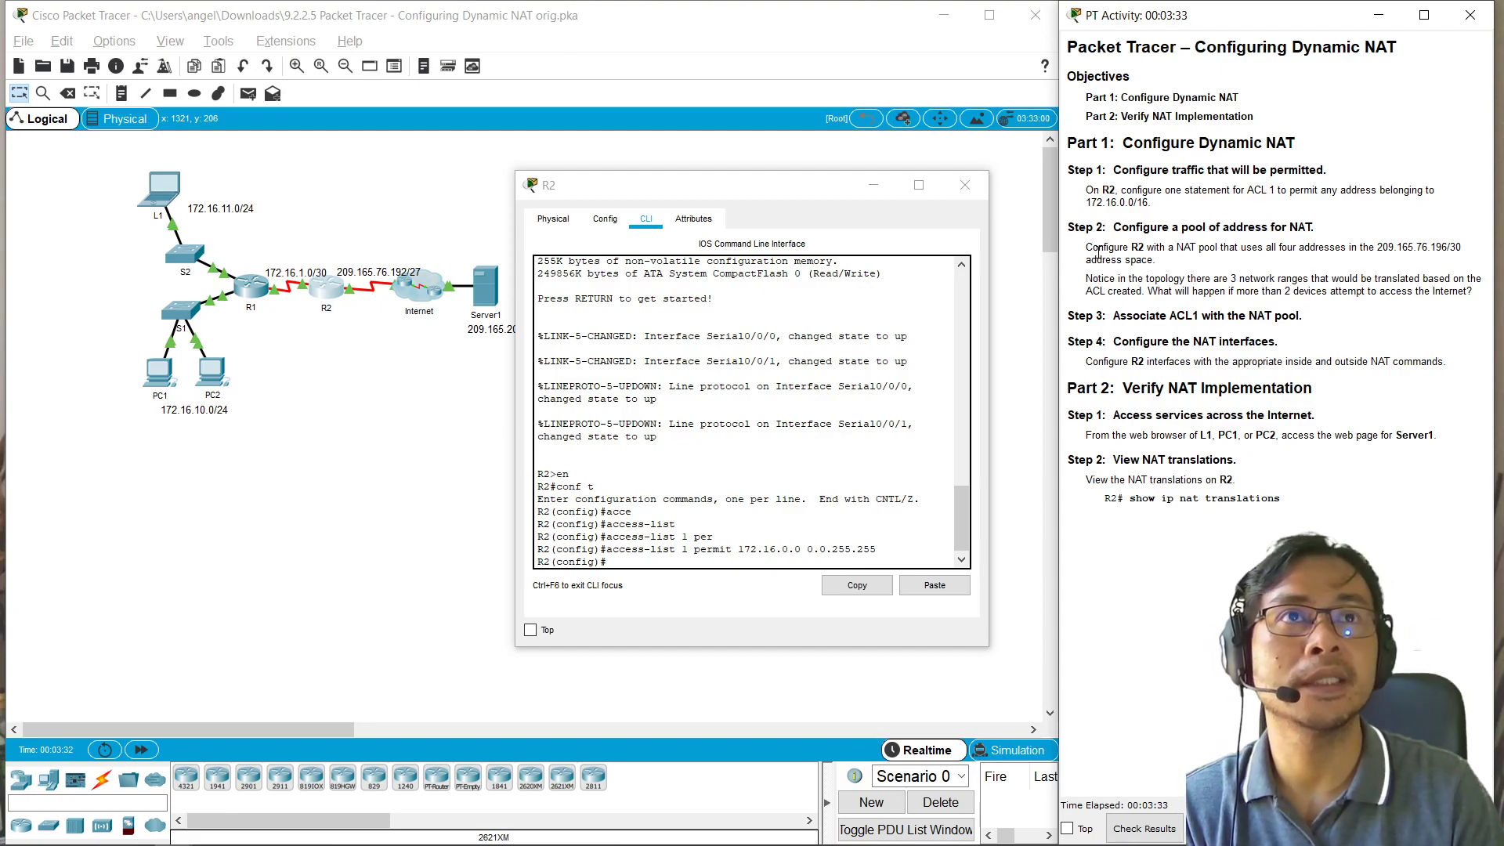
Step: Begin an ip nat pool command on R2 with the pool name MYPOOL, consulting the inline command help
left_click(634, 559)
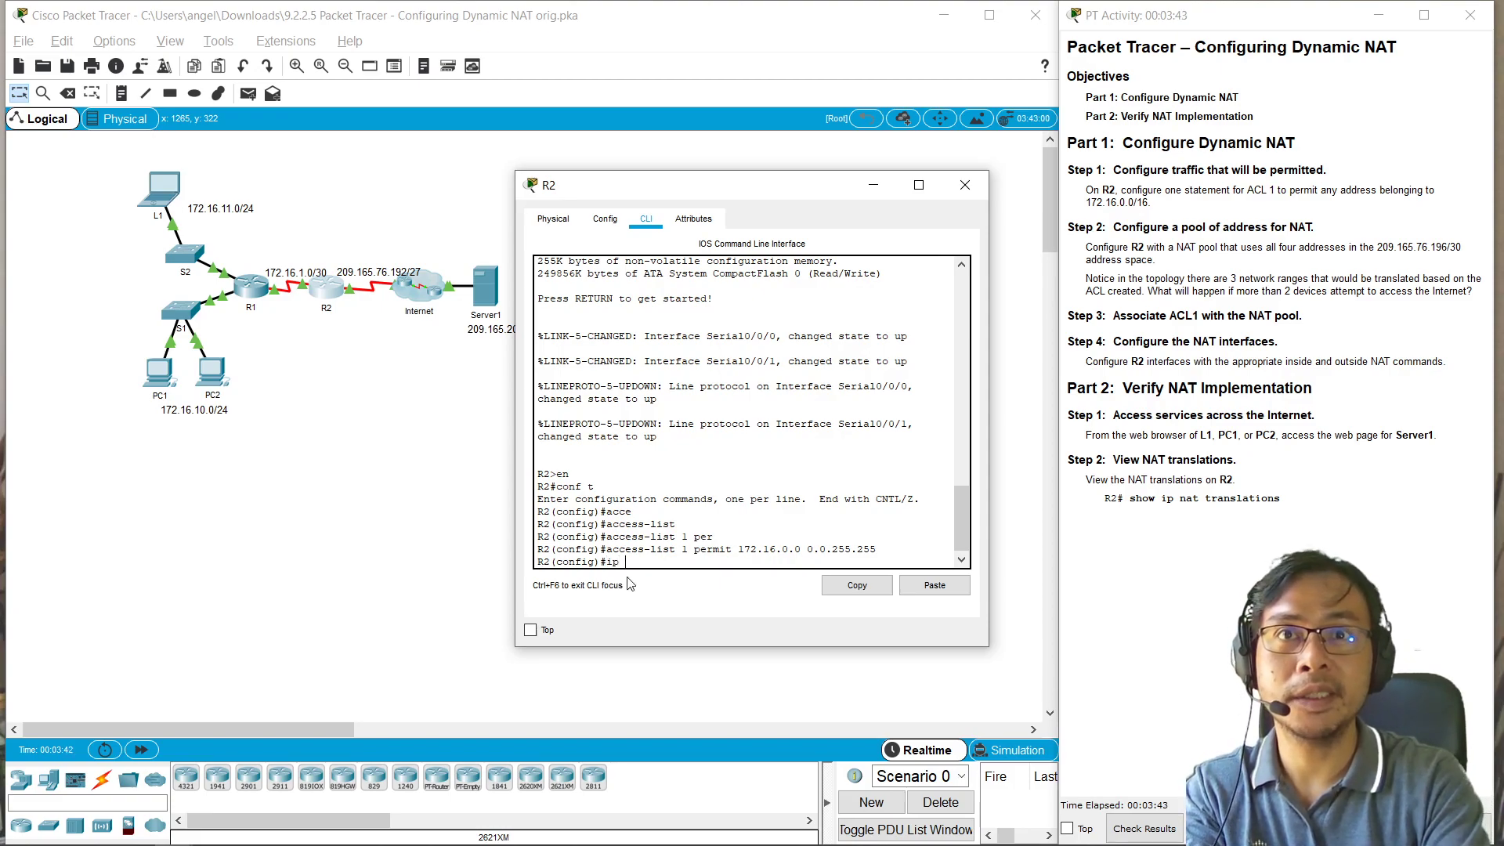
type("?")
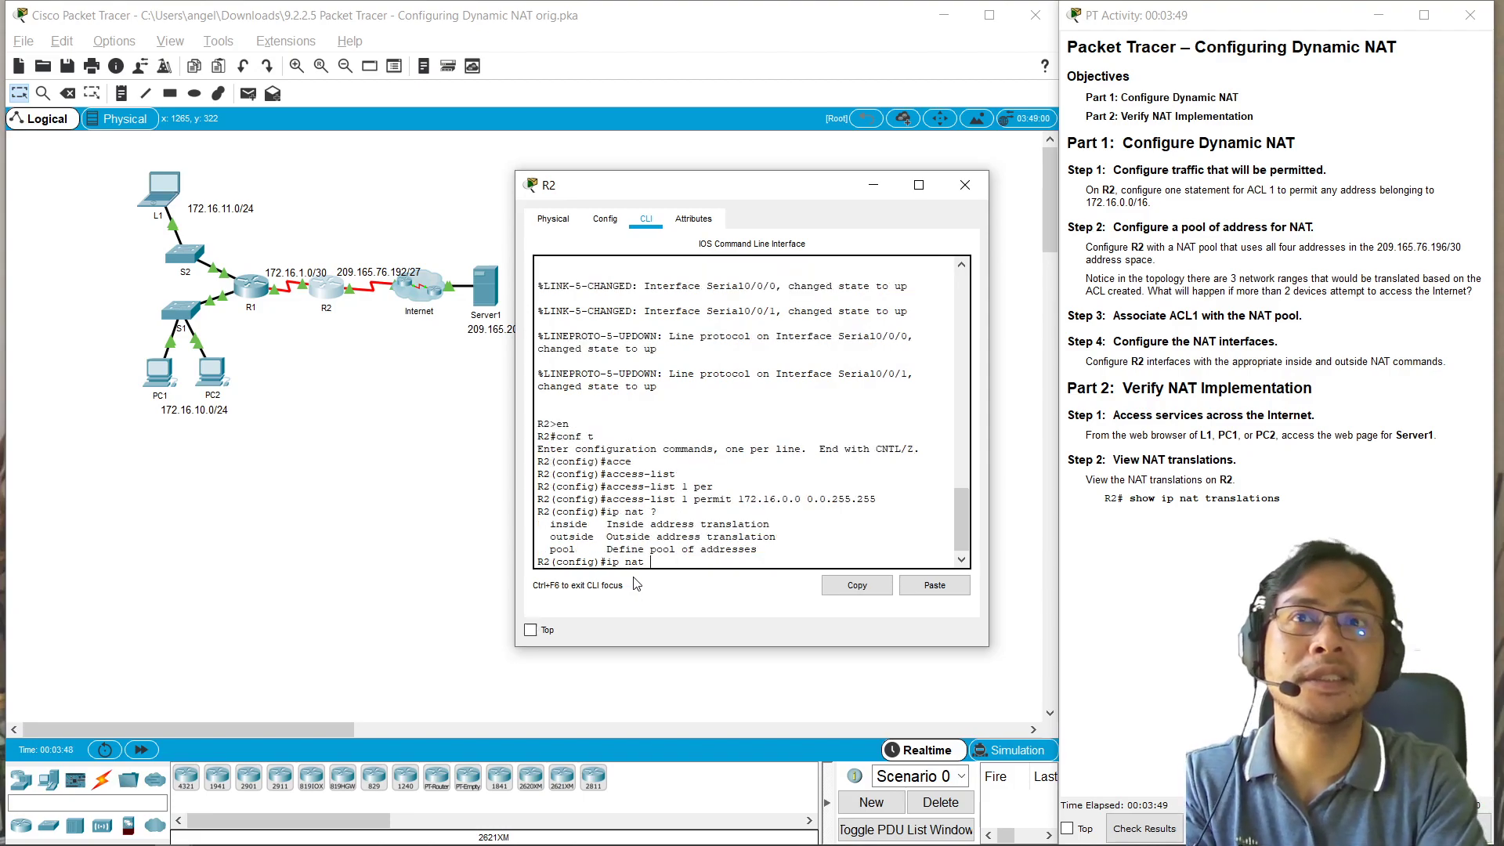
type("po")
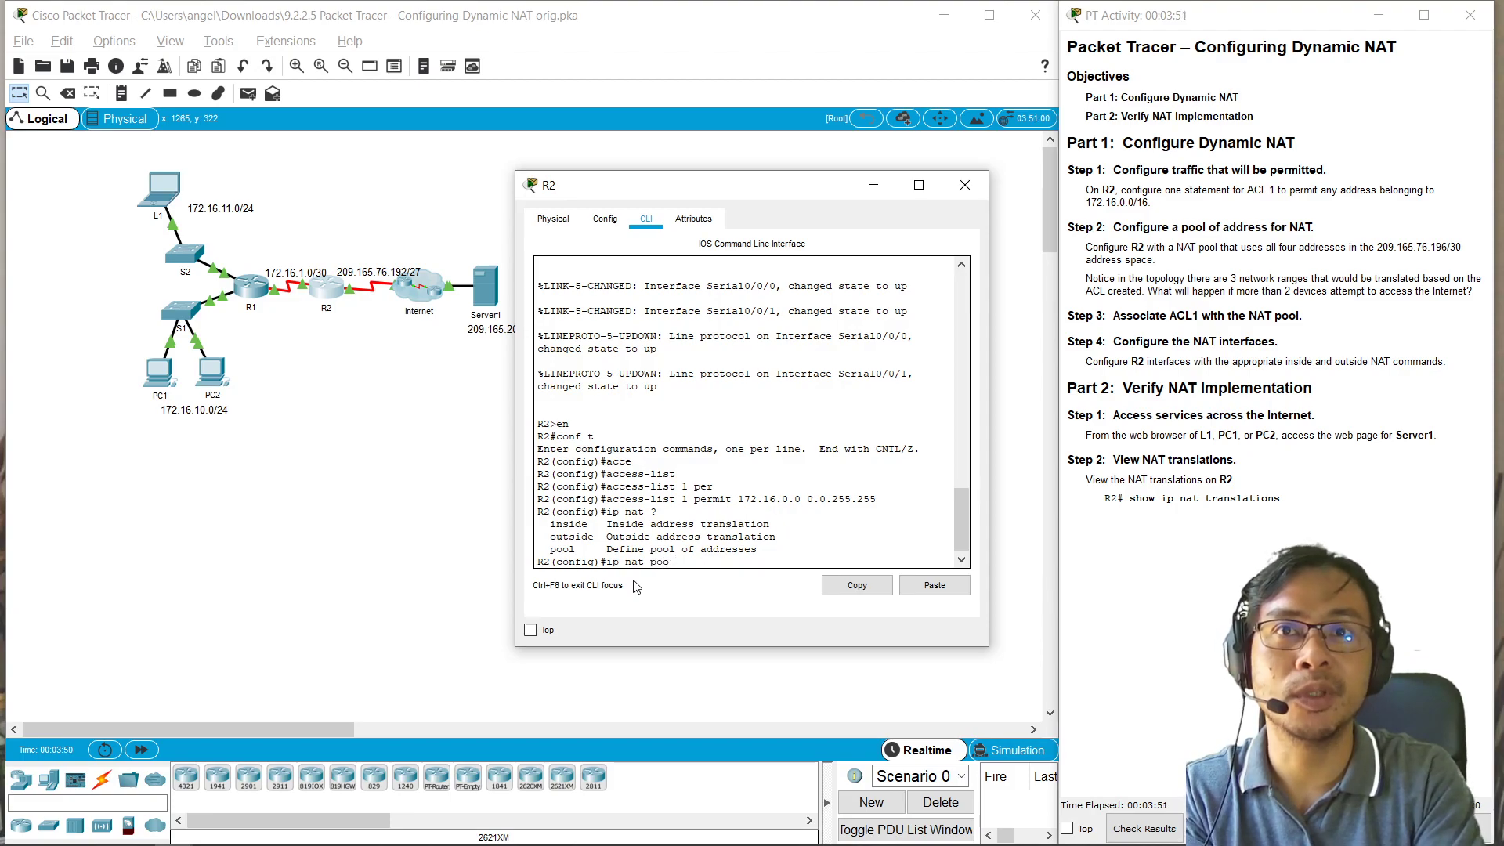
type("ol ?")
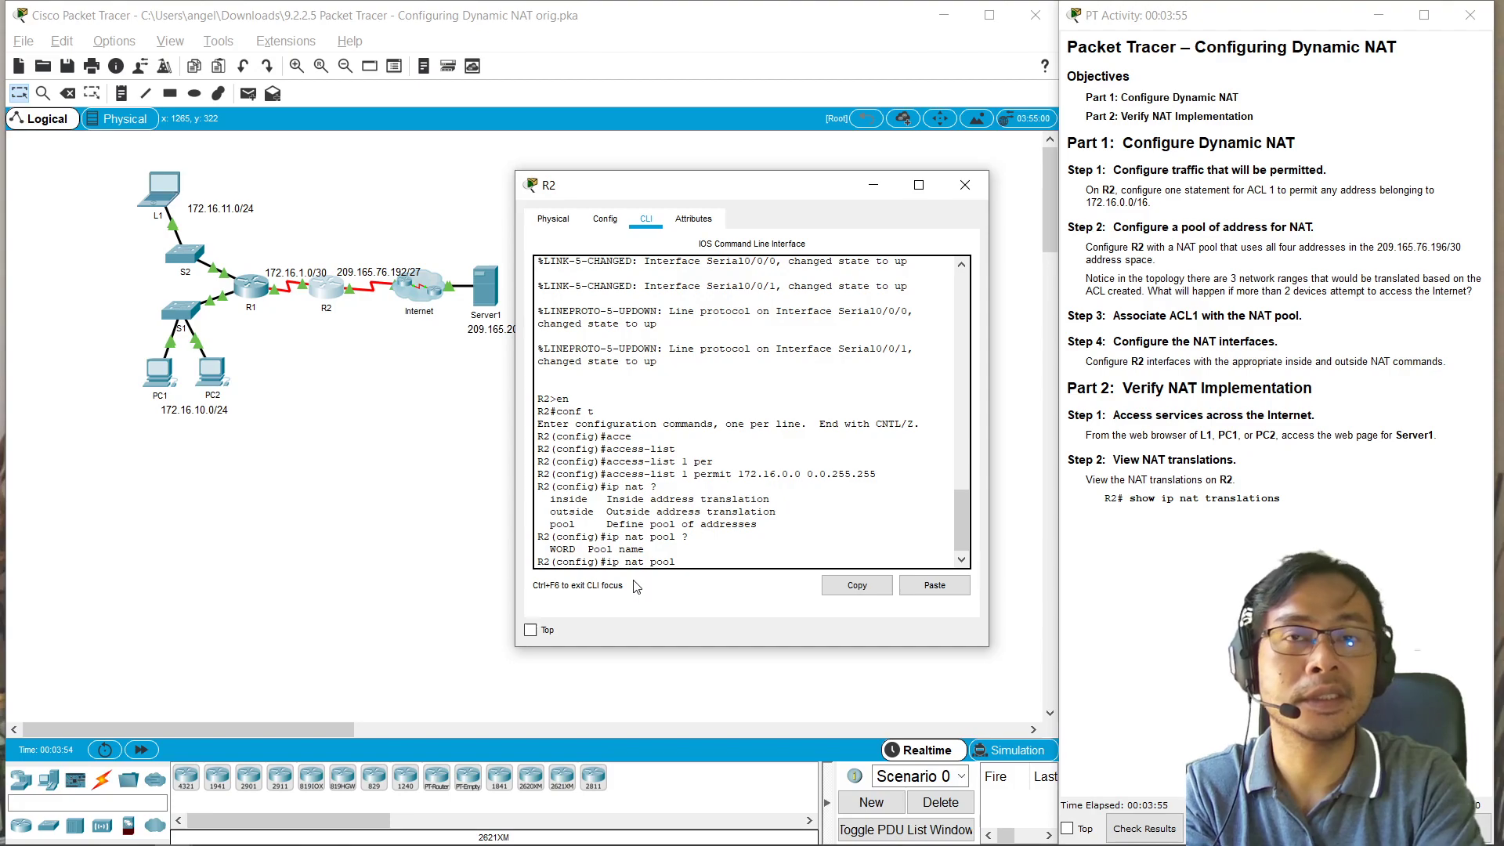
type("MYPOOL")
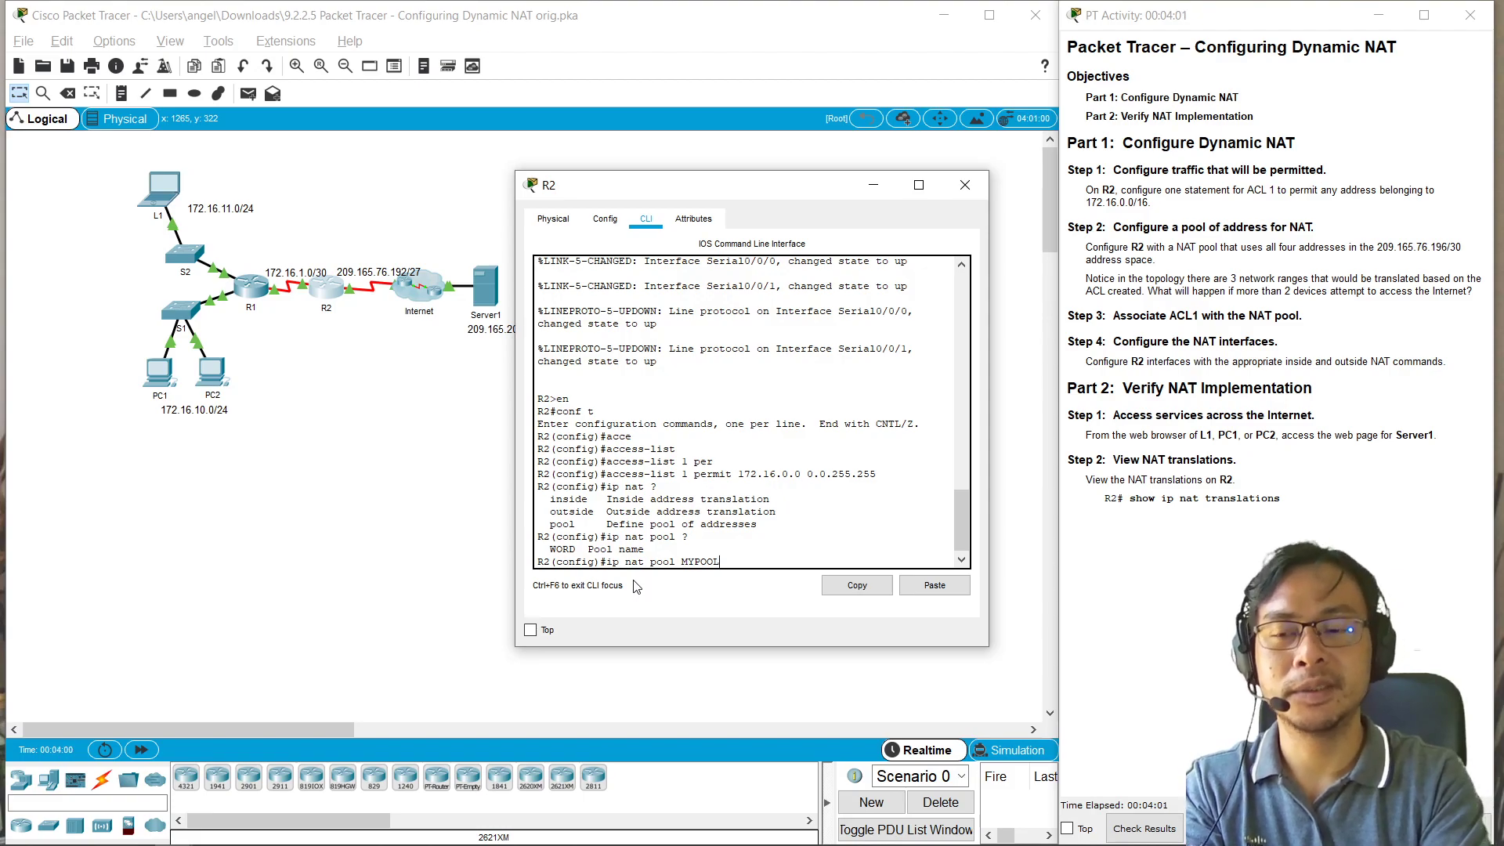
type("?")
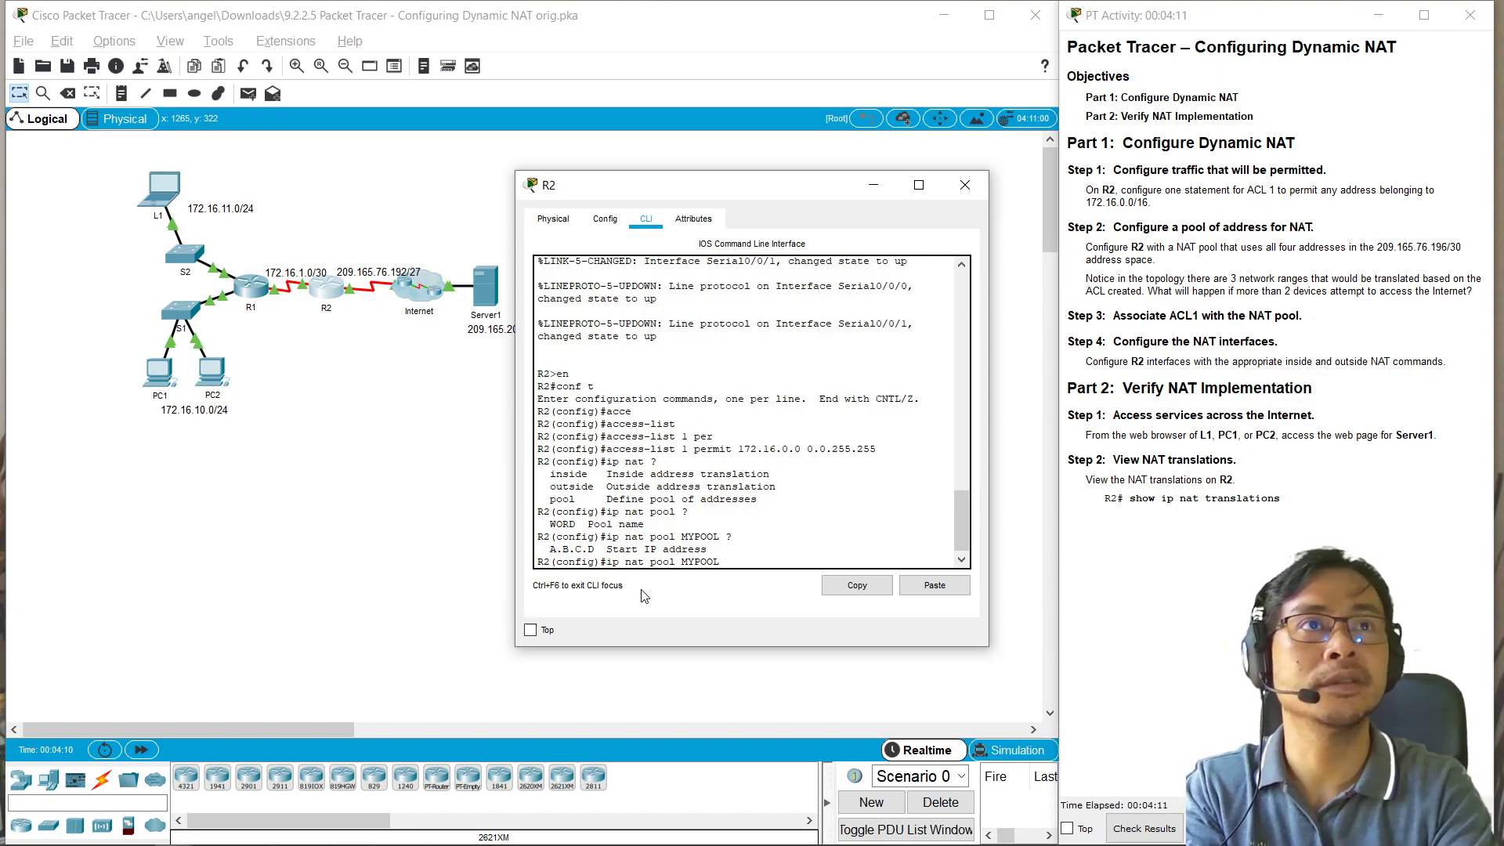
Step: Give the MYPOOL command the start address 209.165.76.196 and the end address 209.165.76.199
type("9")
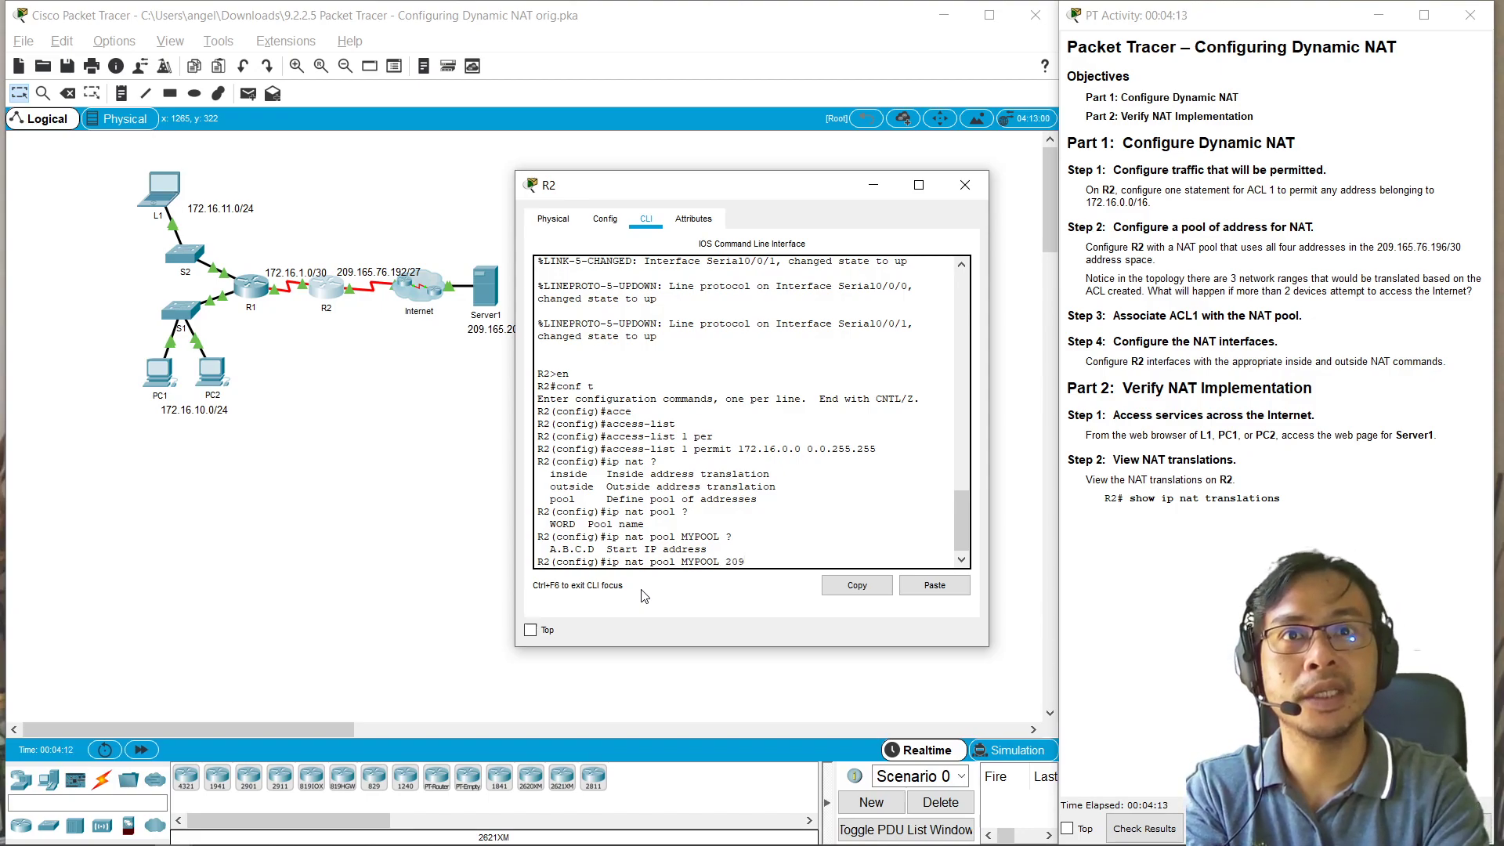
type(".16")
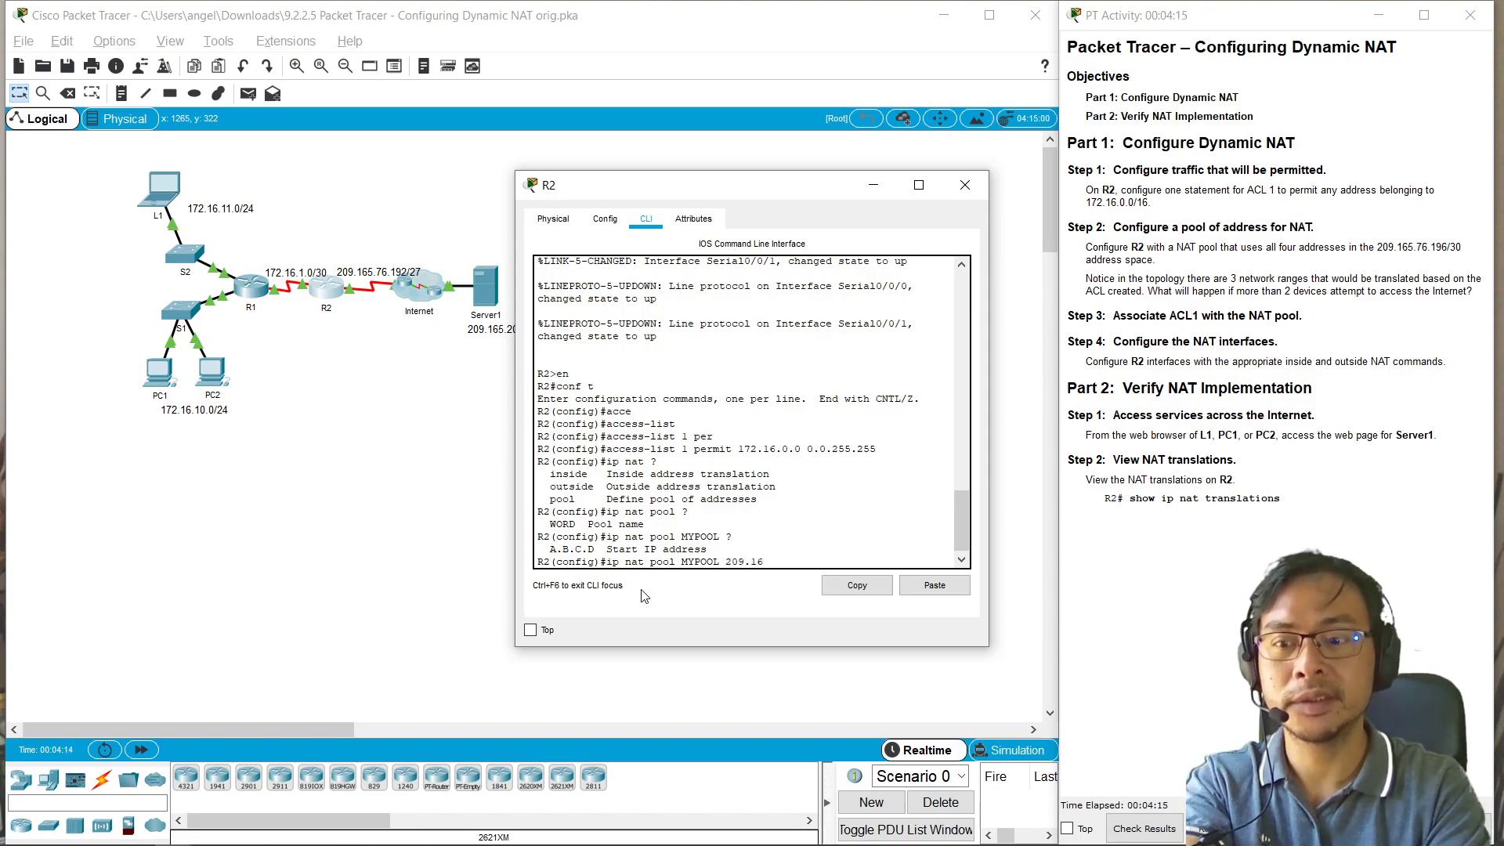
type("5.76.")
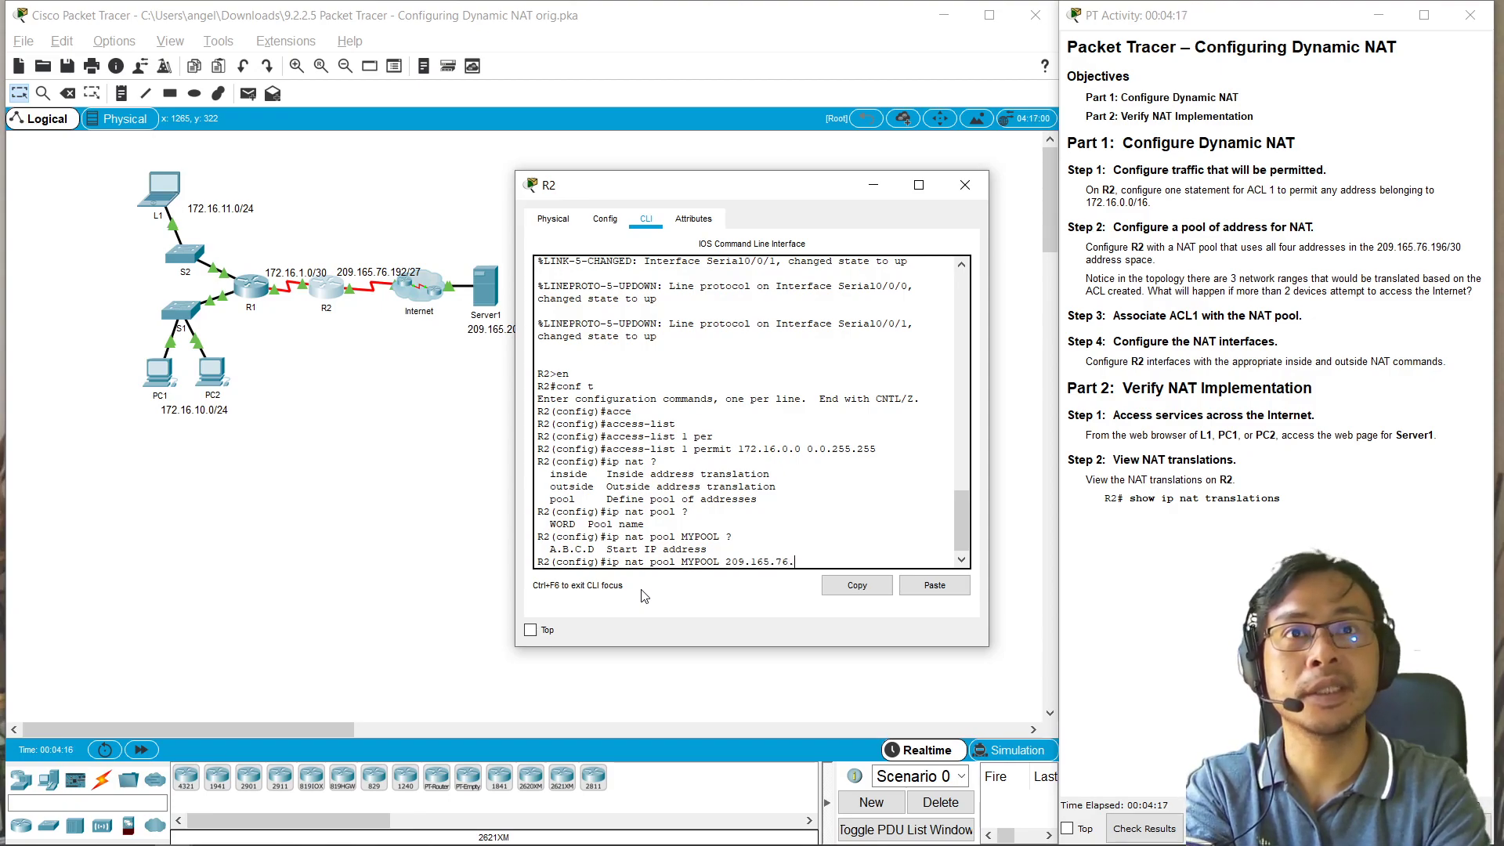
type("1")
type("95")
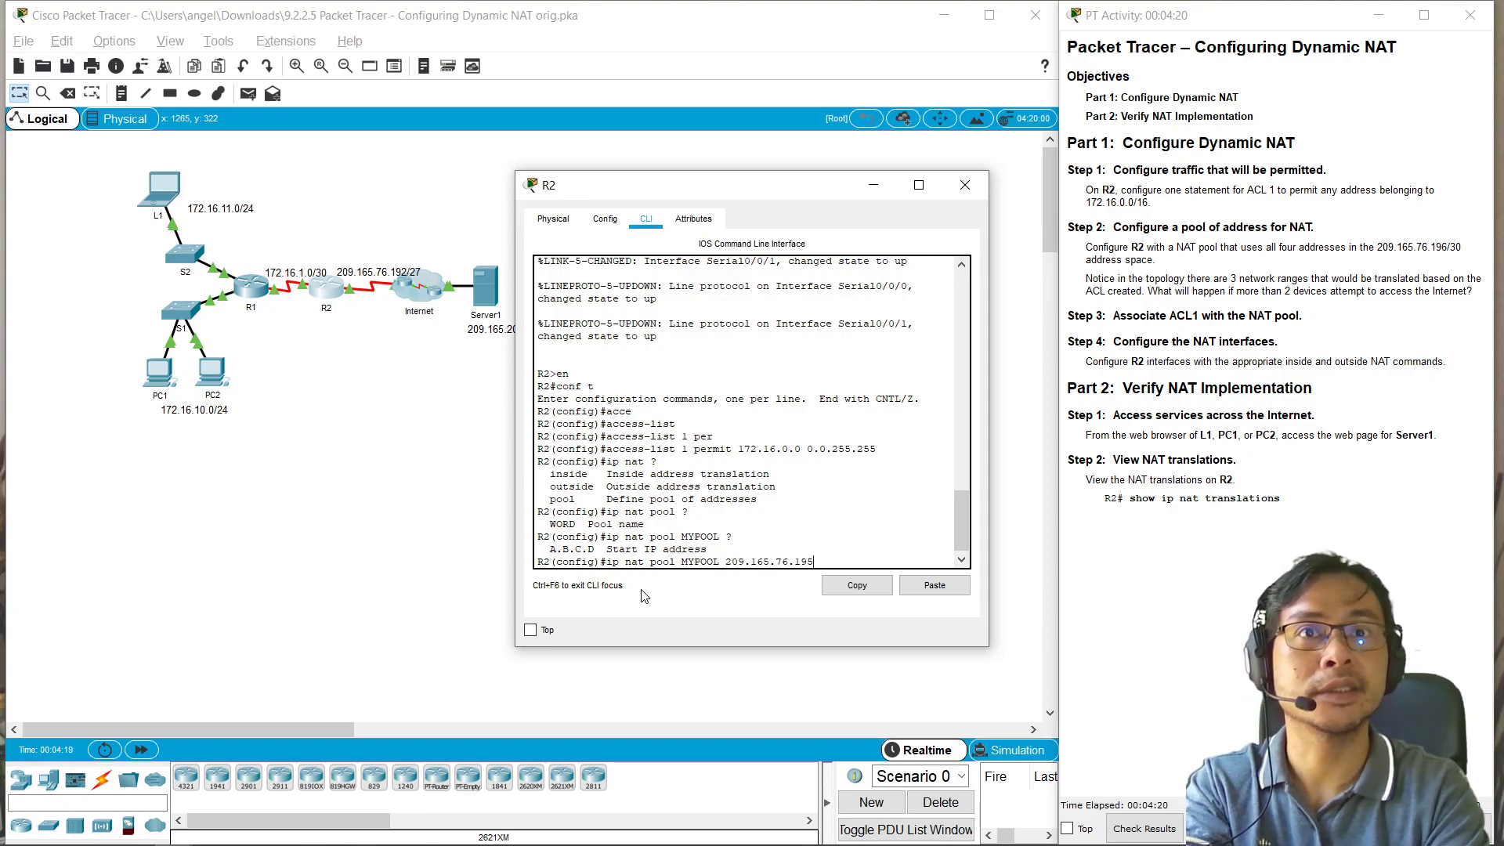
key("BackSpace")
type("6 ")
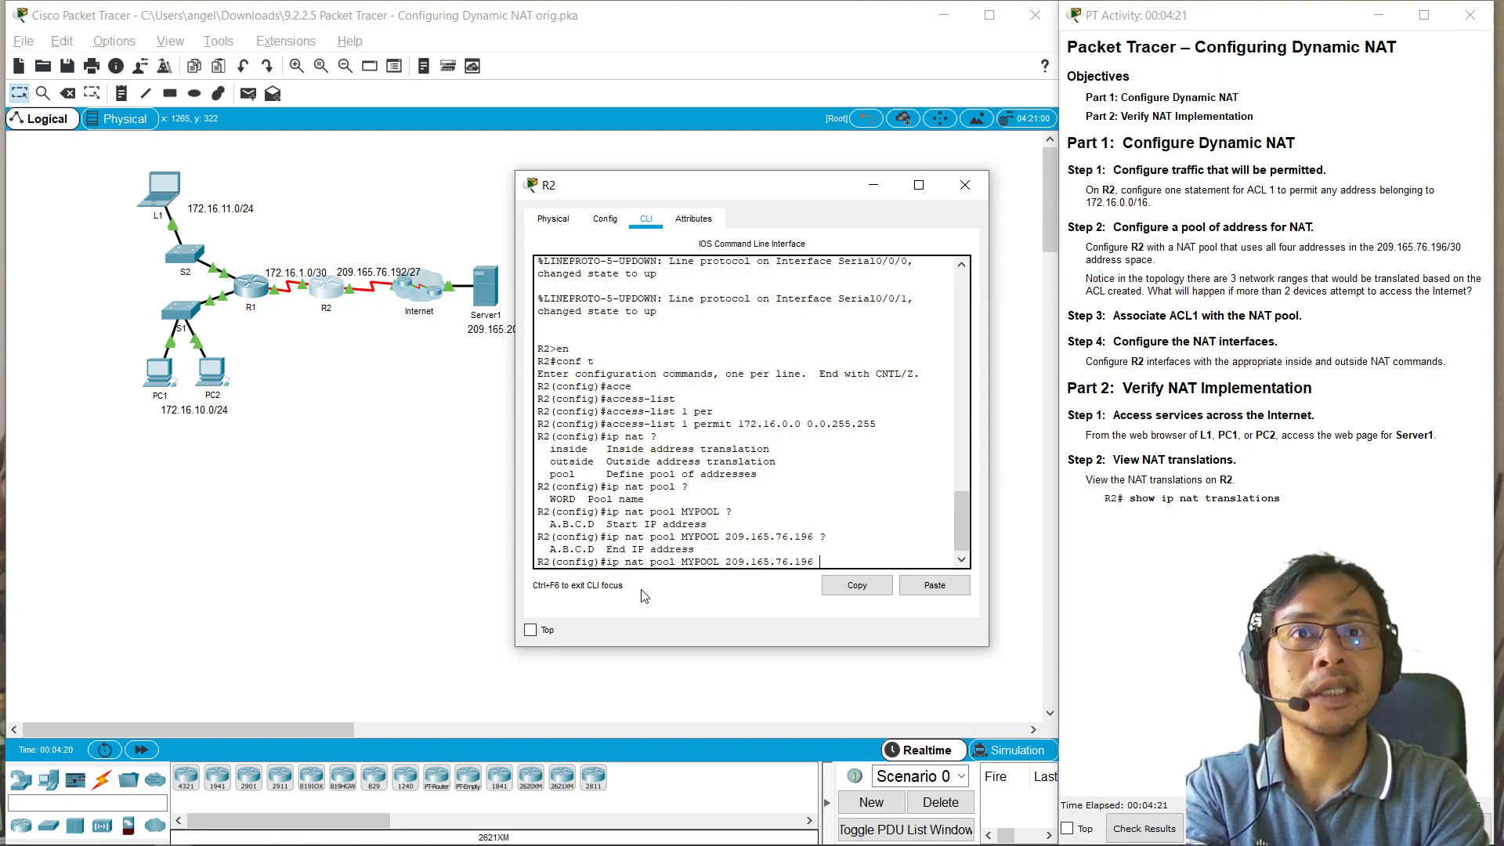
type("?209")
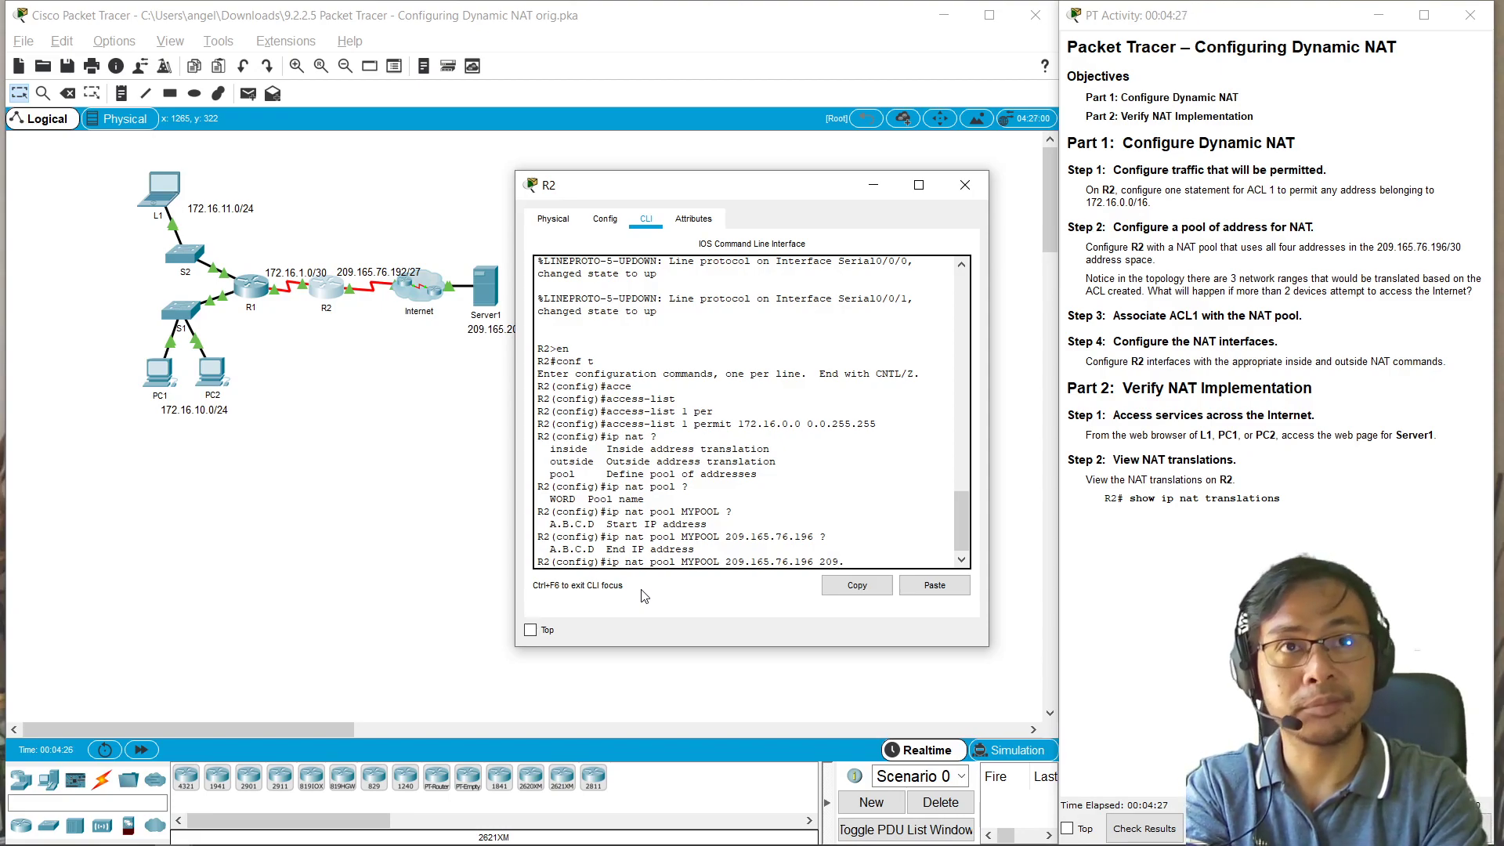
type(".165.76.")
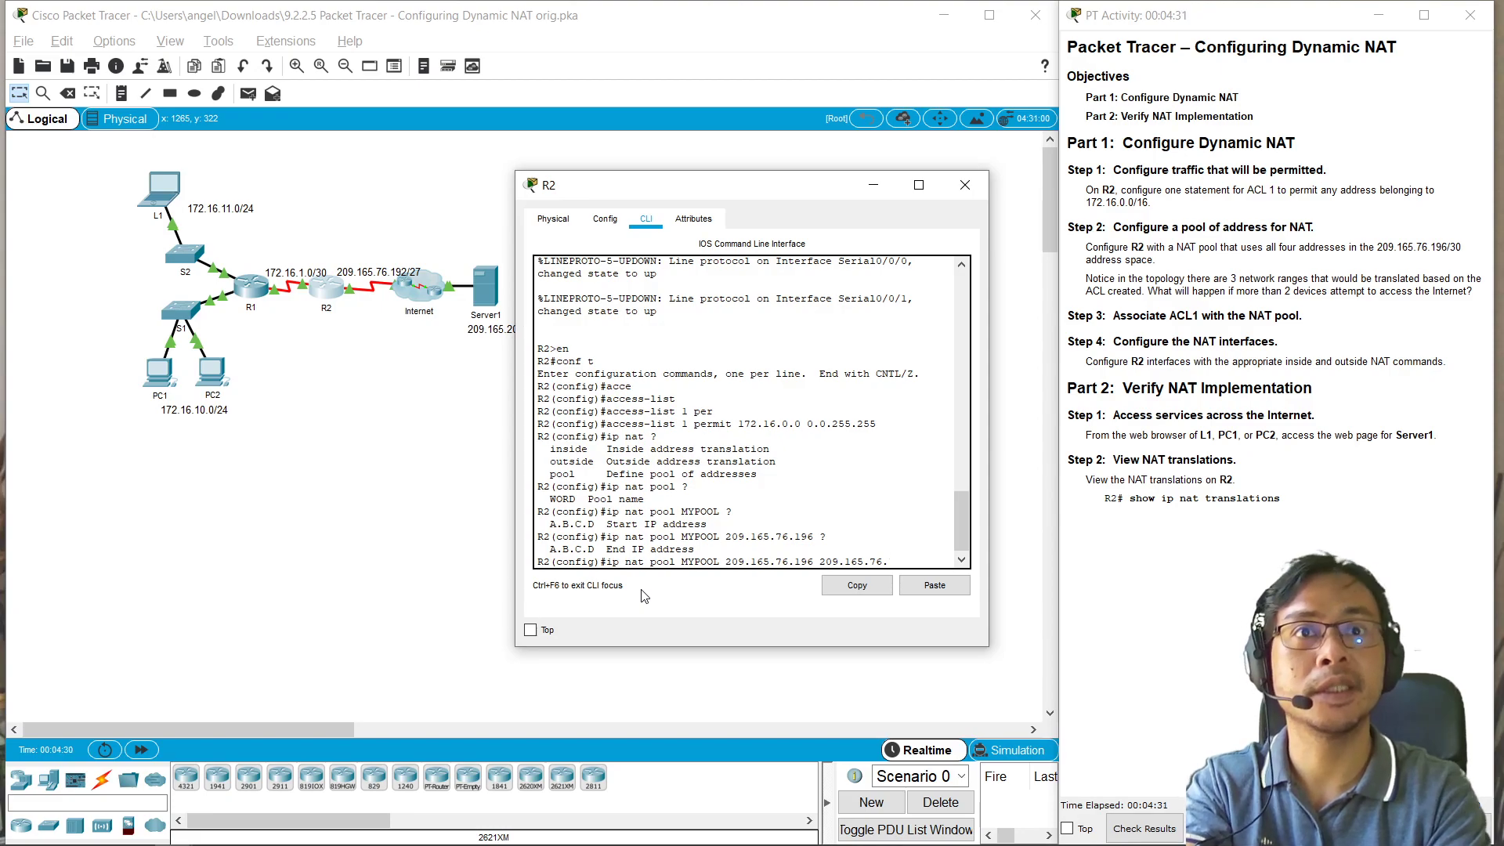
type("199")
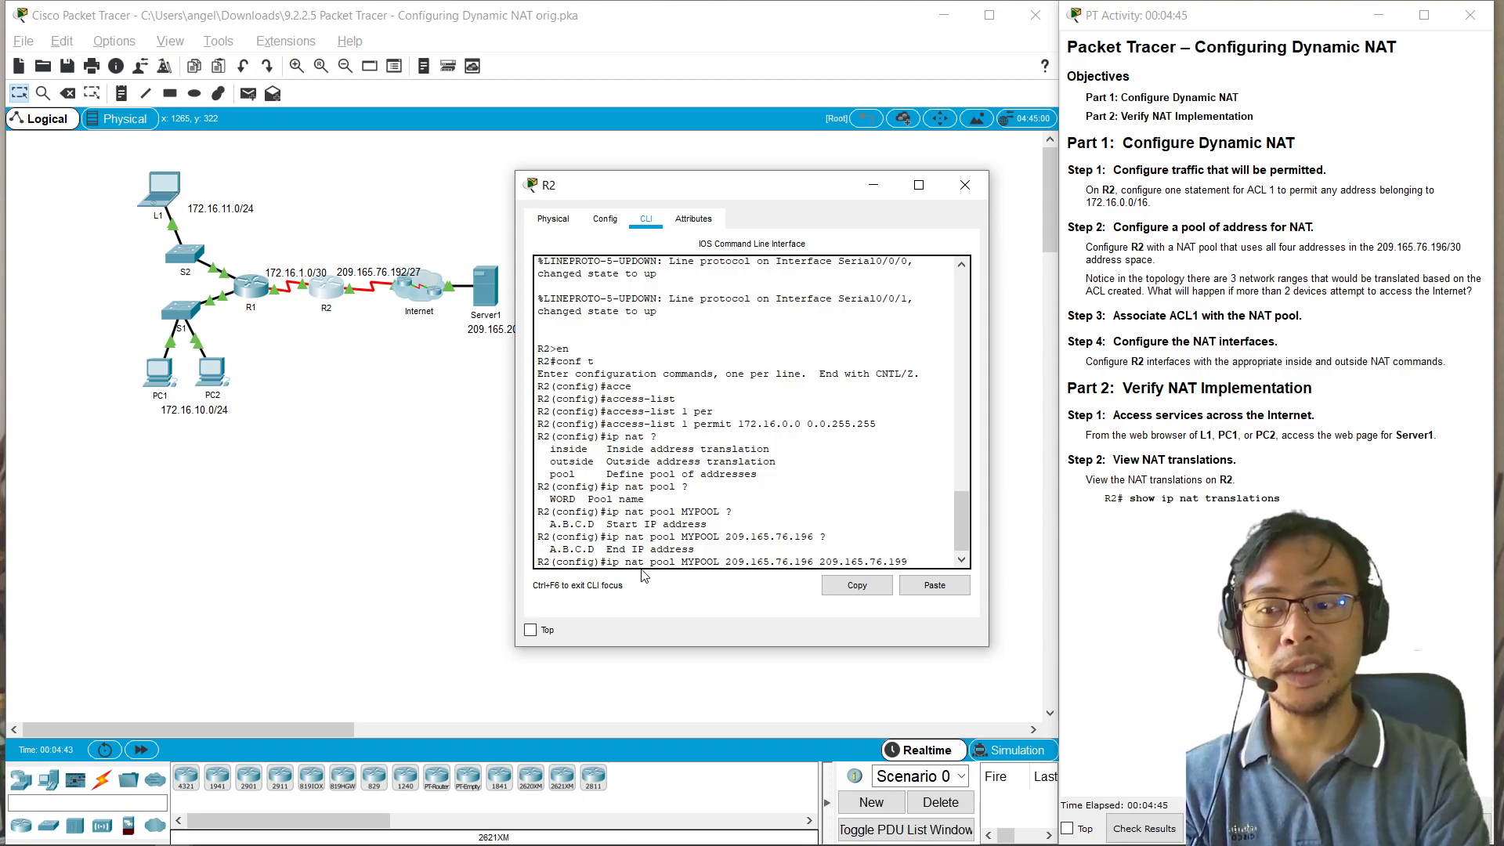
Step: Complete the MYPOOL NAT pool command on R2 with the netmask 255.255.255.252, consulting the inline command help
type("?")
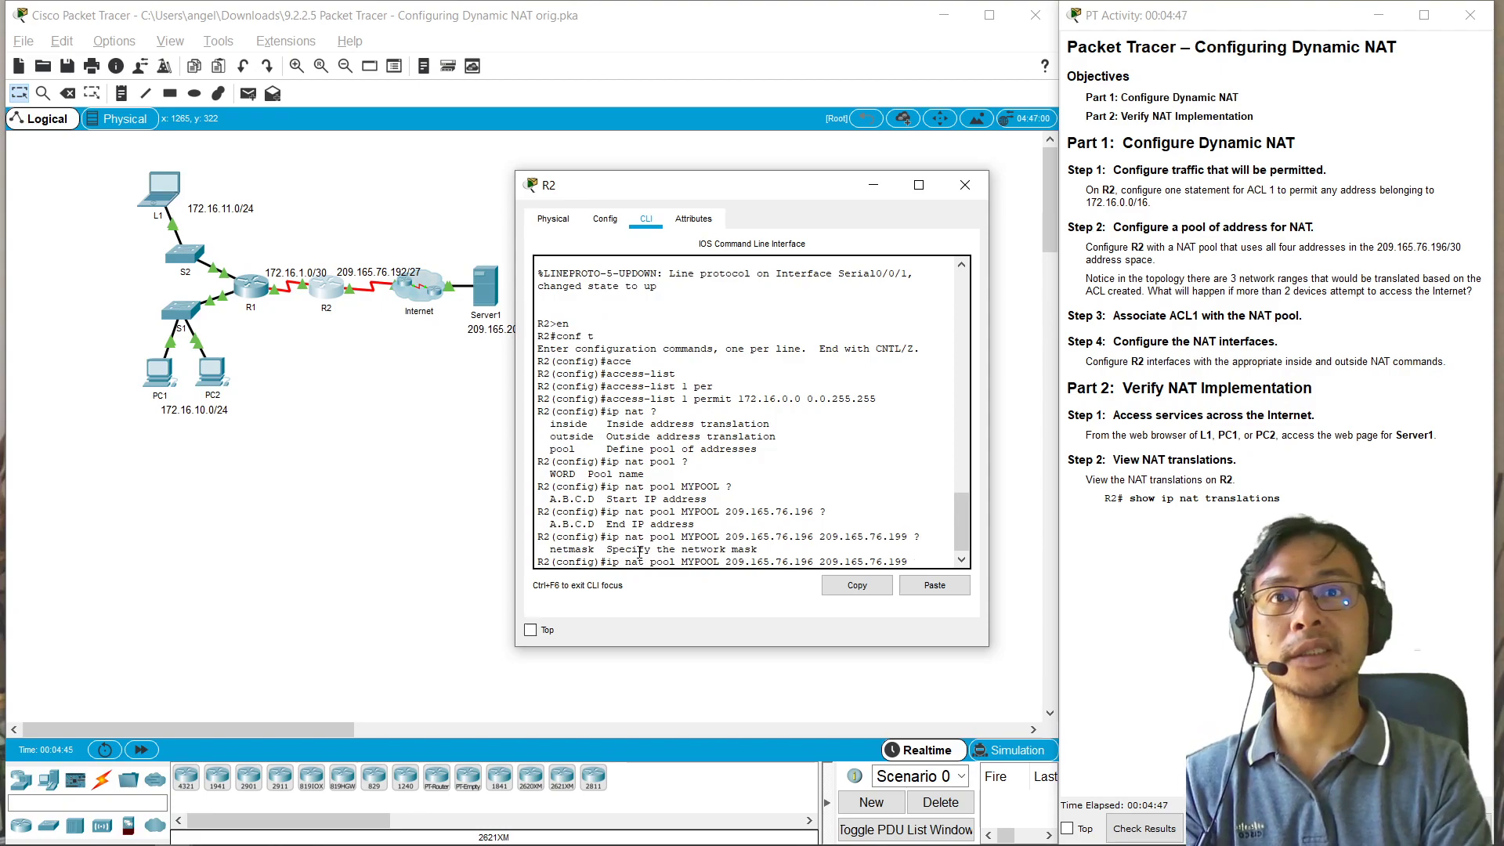
type("ne")
key("Tab")
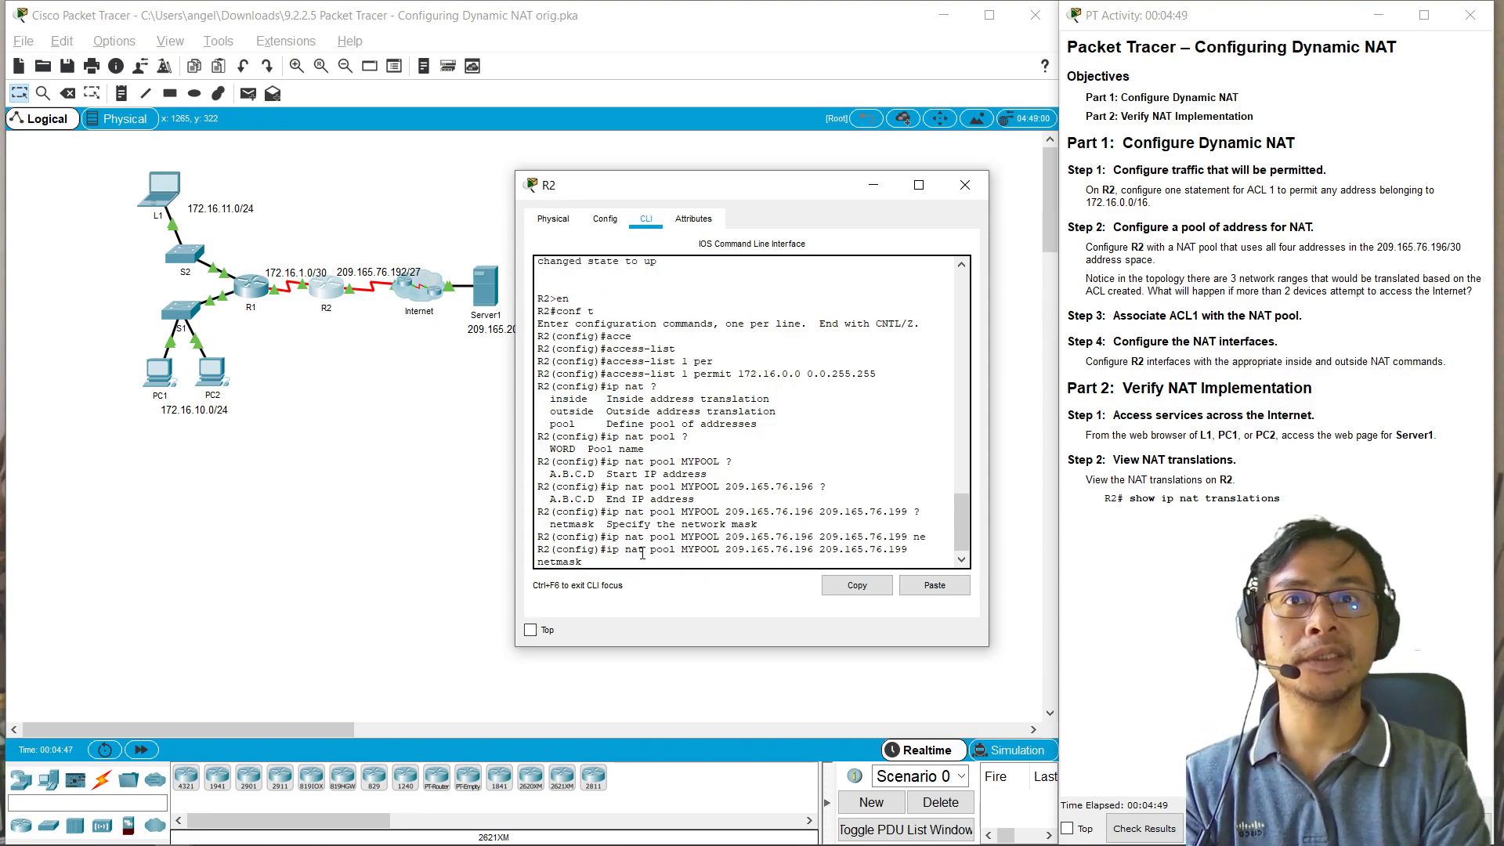
type("2")
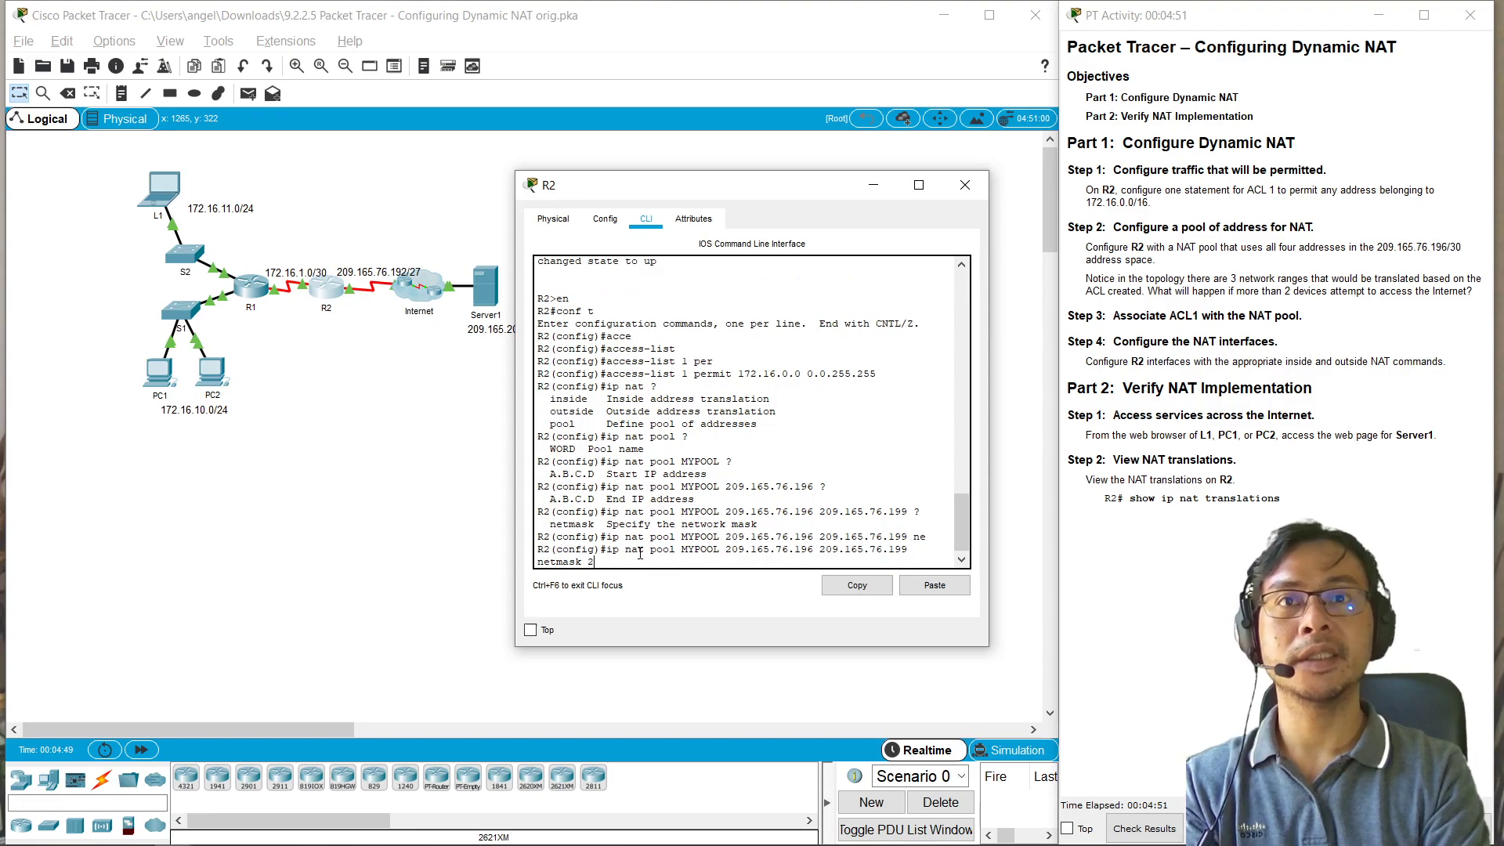
type("55.2")
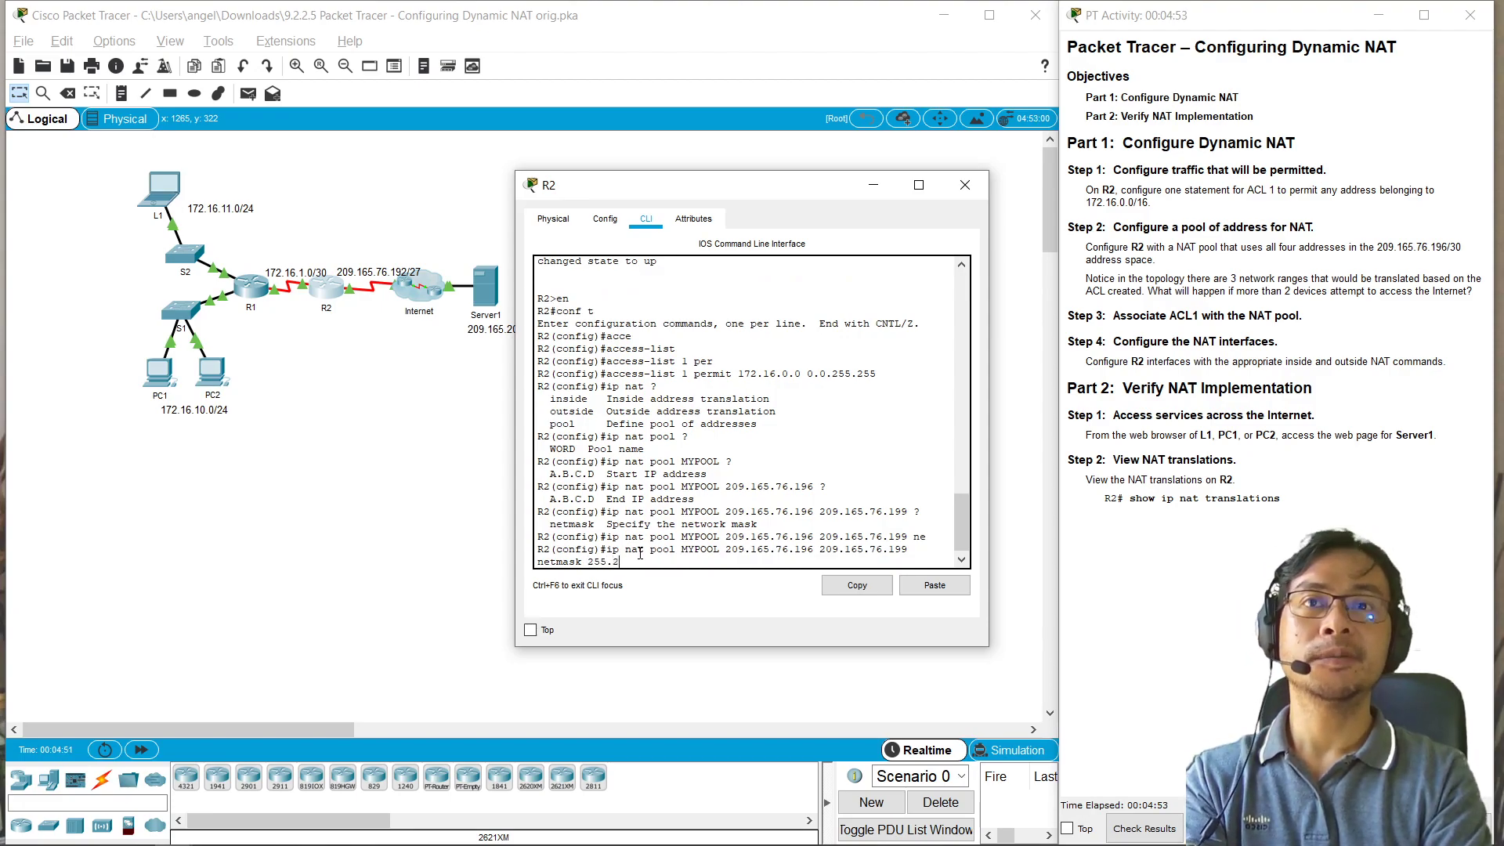
type("55.25525")
key("BackSpace")
key("BackSpace")
key("BackSpace")
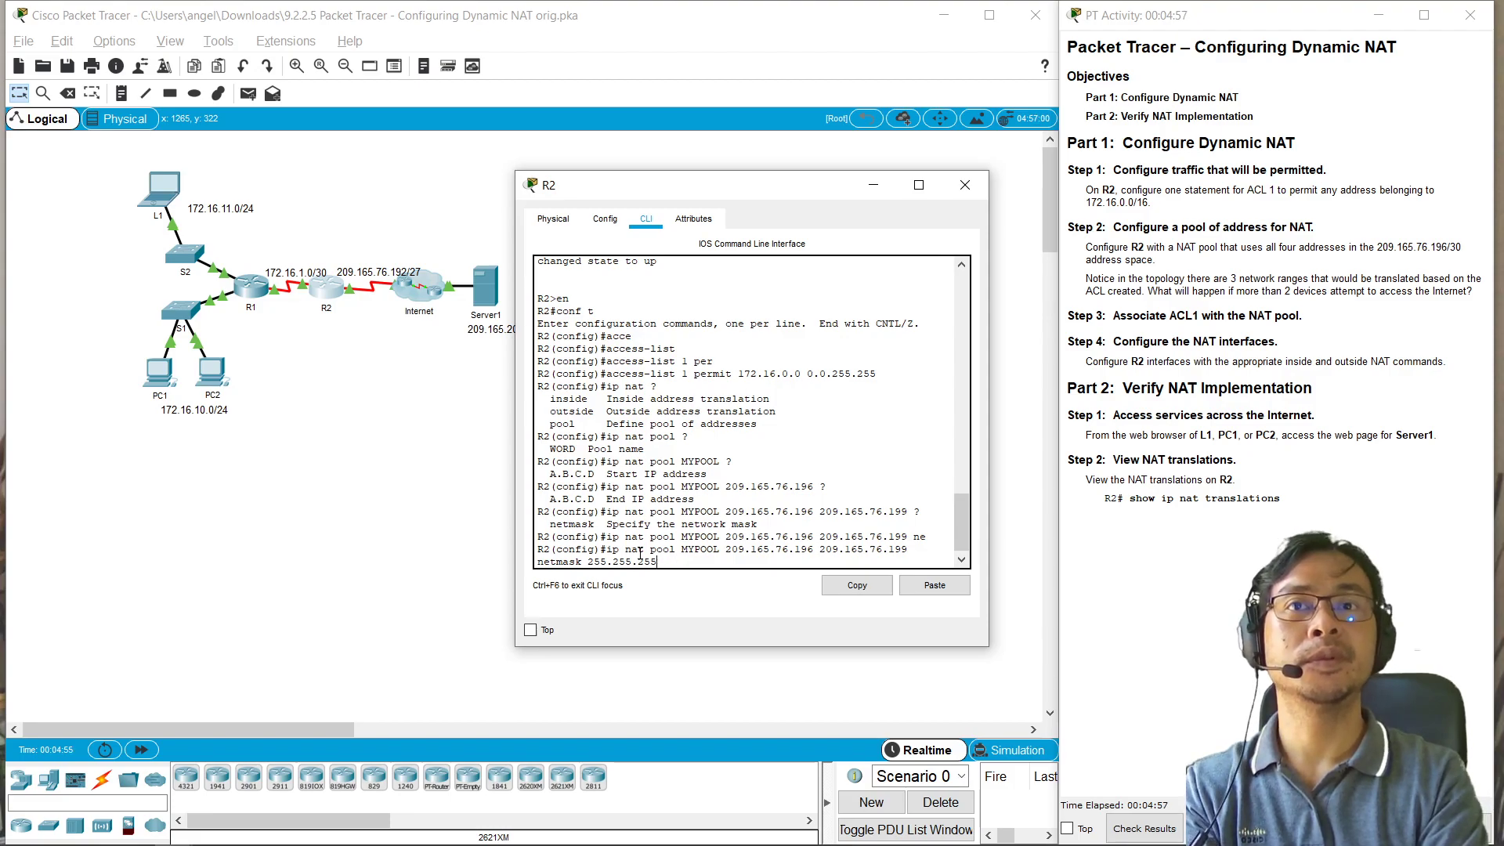
type(".252")
key("Return")
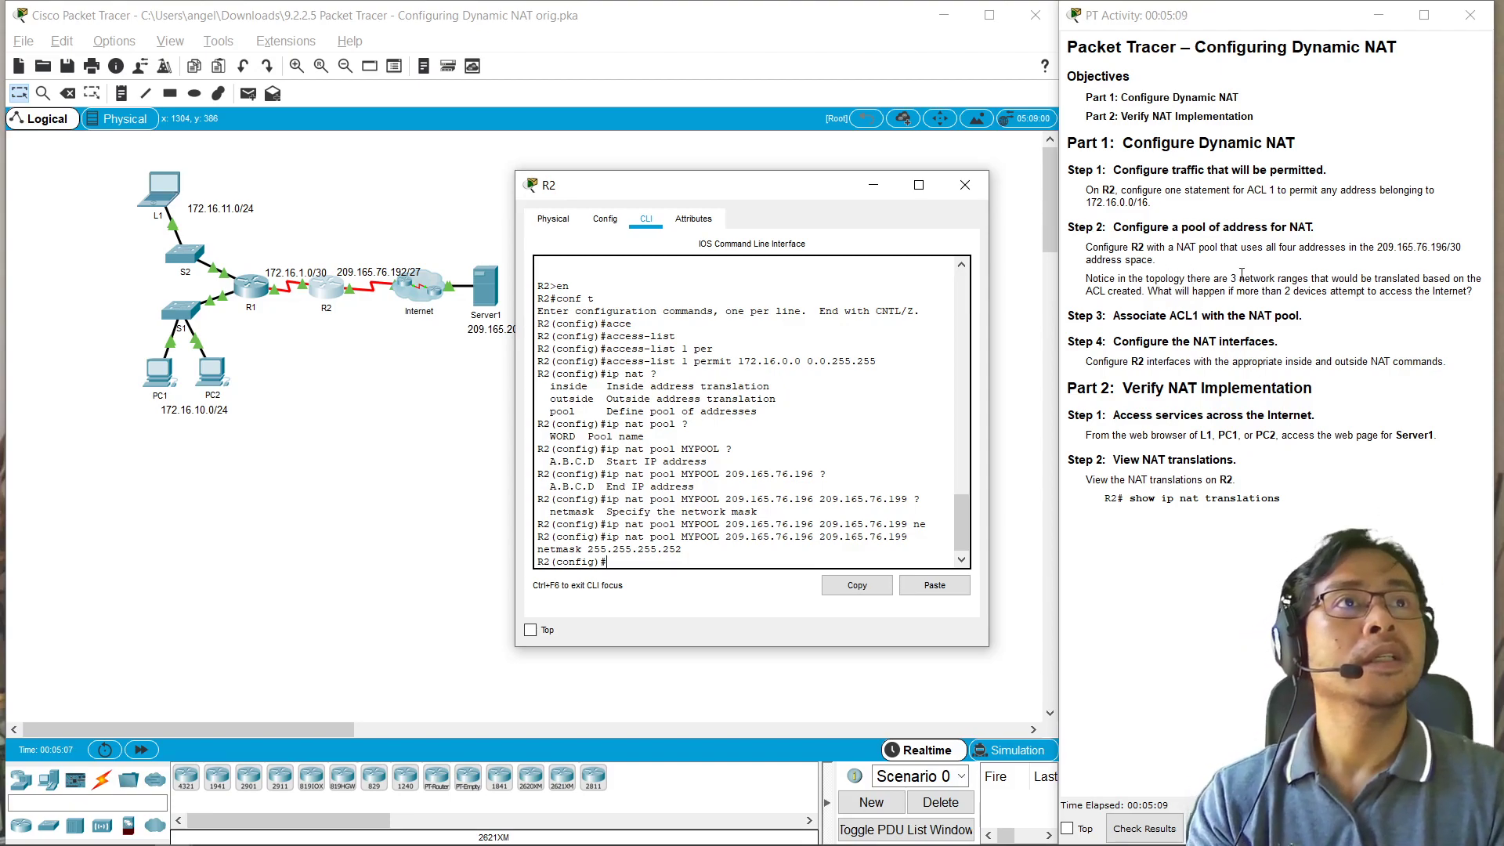
Step: Read the Step 2 note on translated network ranges and the Step 3 instruction on associating ACL1 with the NAT pool
triple_click(1117, 284)
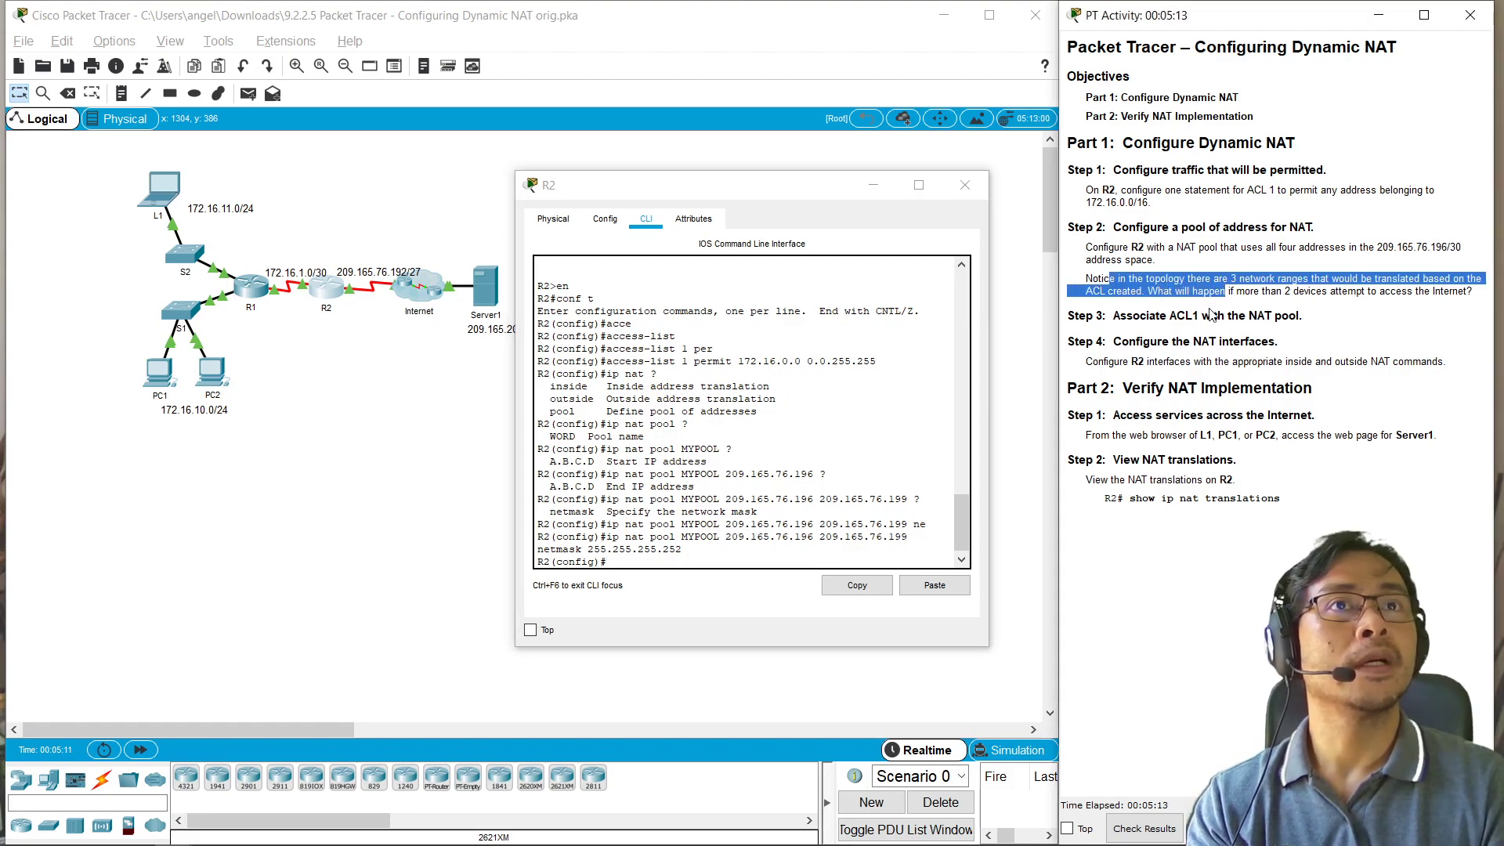
left_click(1214, 317)
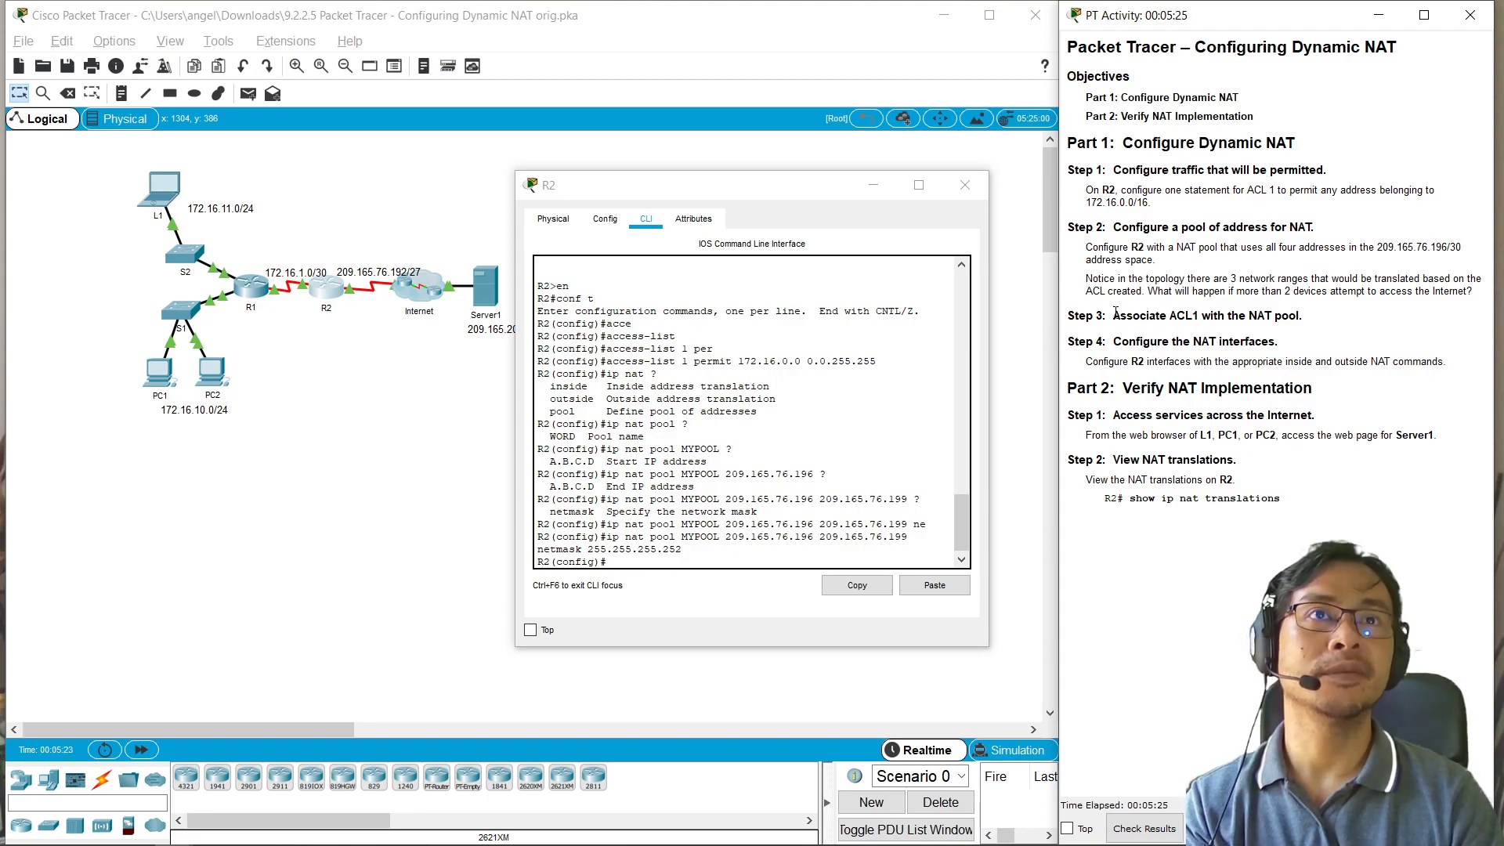
left_click_drag(1109, 315, 1306, 314)
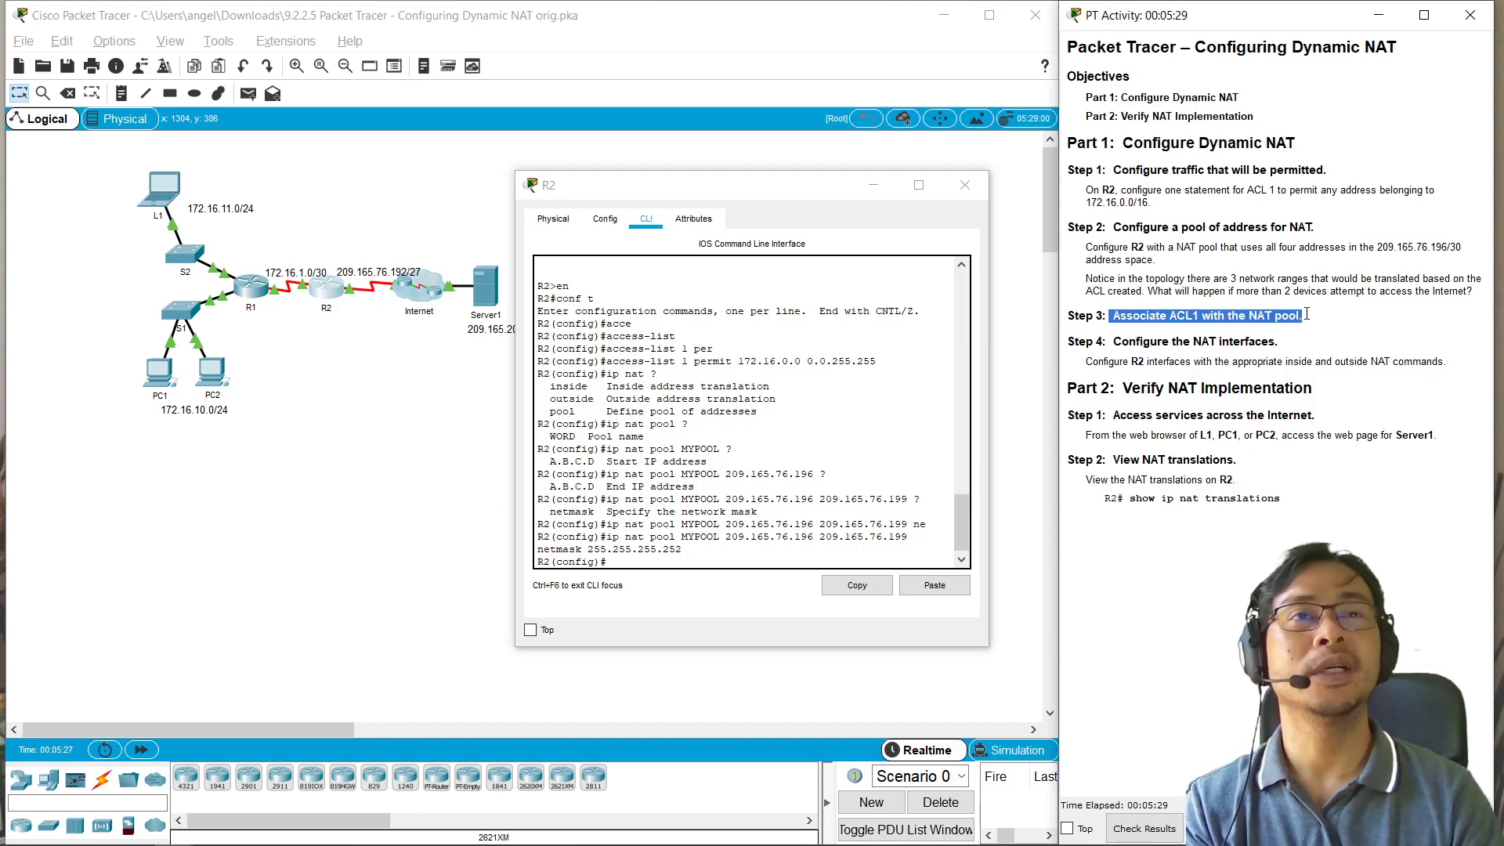
Step: Begin an ip nat inside source command in R2's global configuration mode
left_click(728, 557)
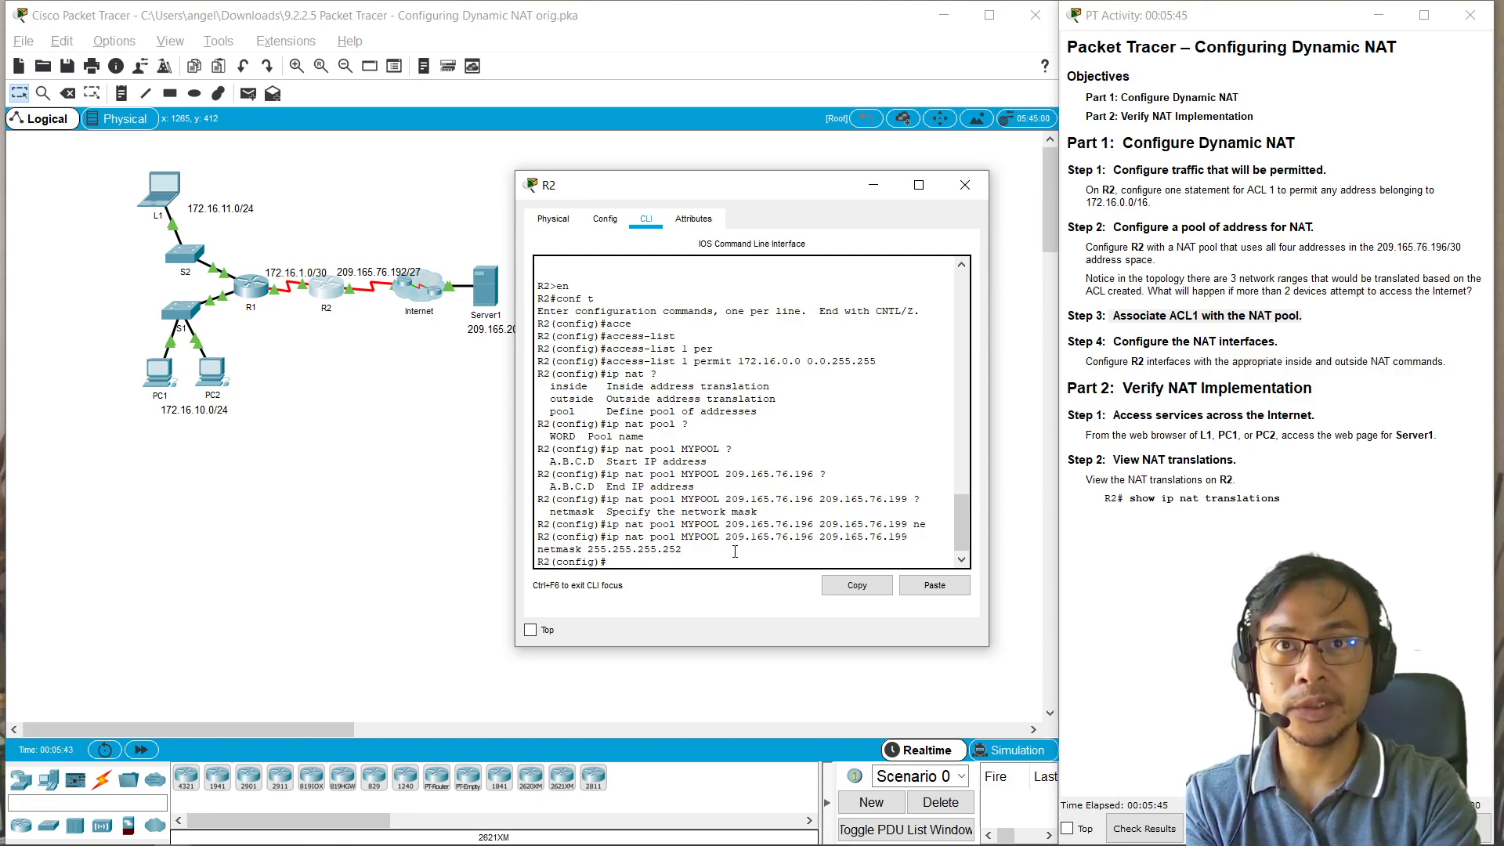
type("ip nat in")
key("Tab")
type("sour")
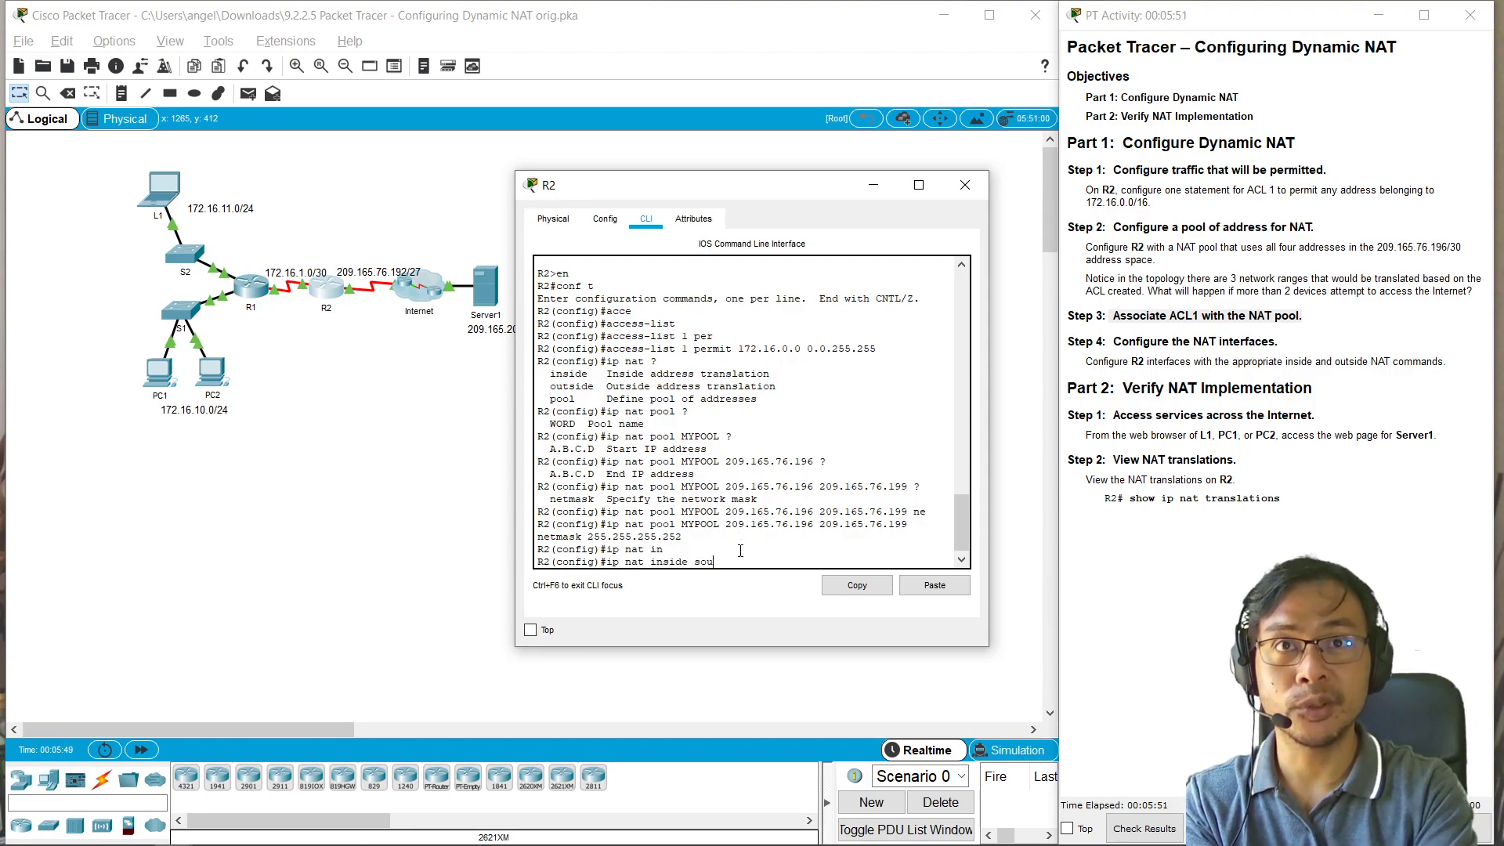
key("Tab")
type("lis")
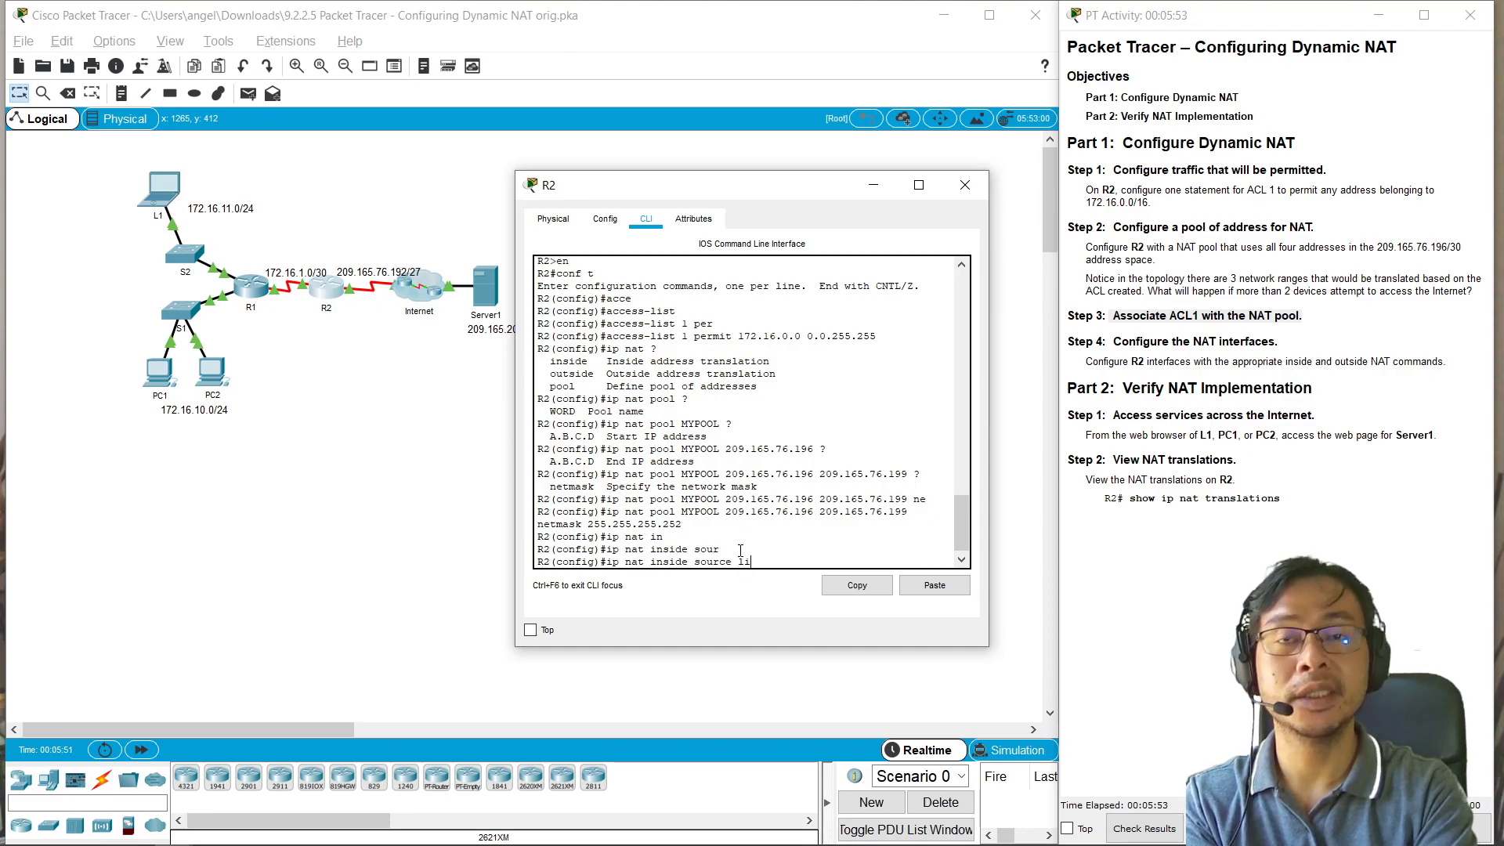
key("Tab")
key("BackSpace")
key("BackSpace")
key("BackSpace")
key("BackSpace")
key("BackSpace")
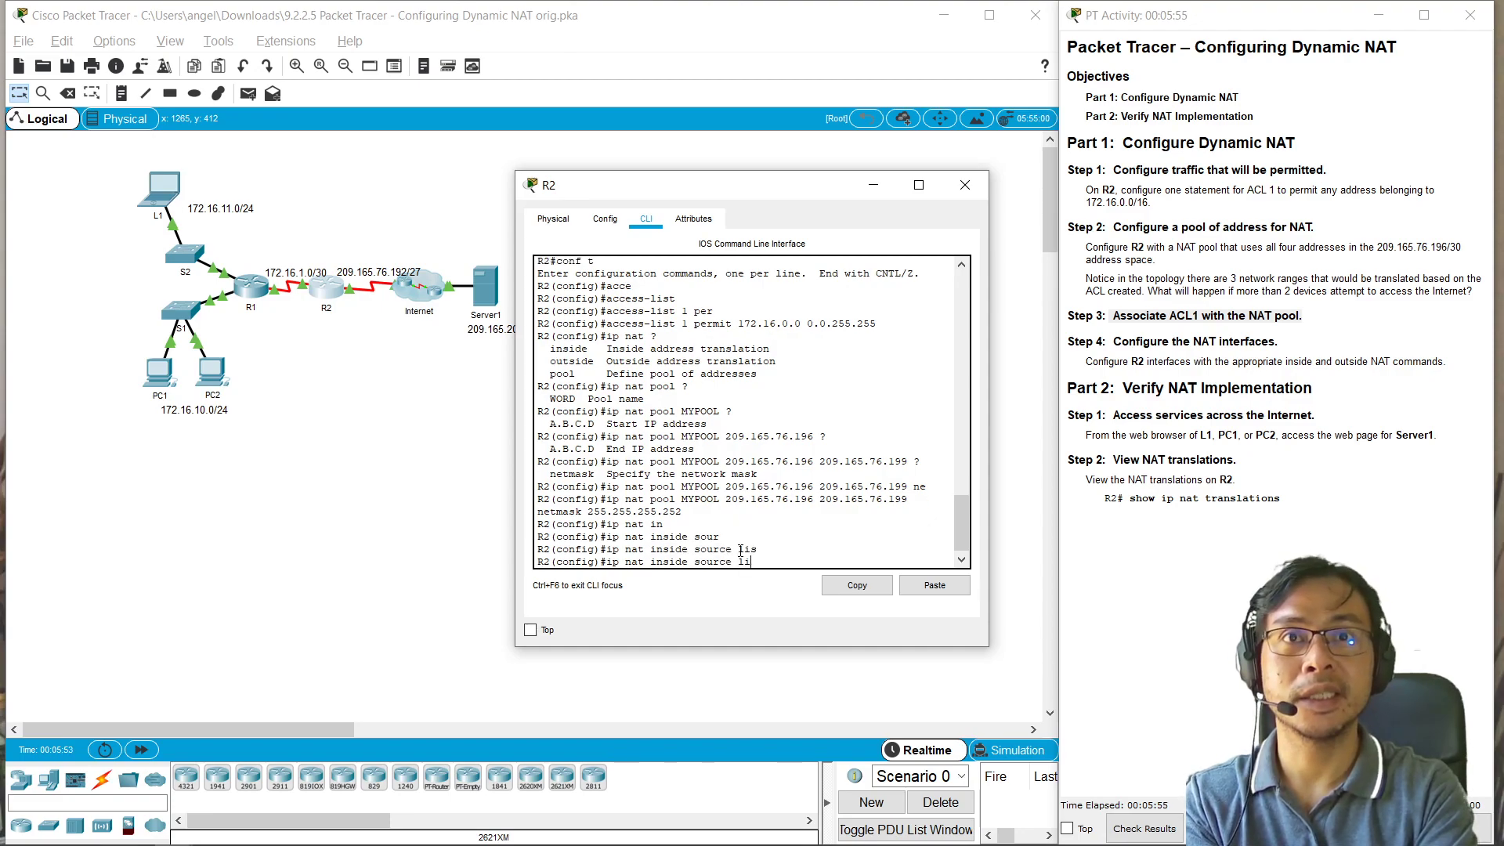
Step: Extend the ip nat inside source command with list 1 and the pool keyword, consulting the inline command help
type("?")
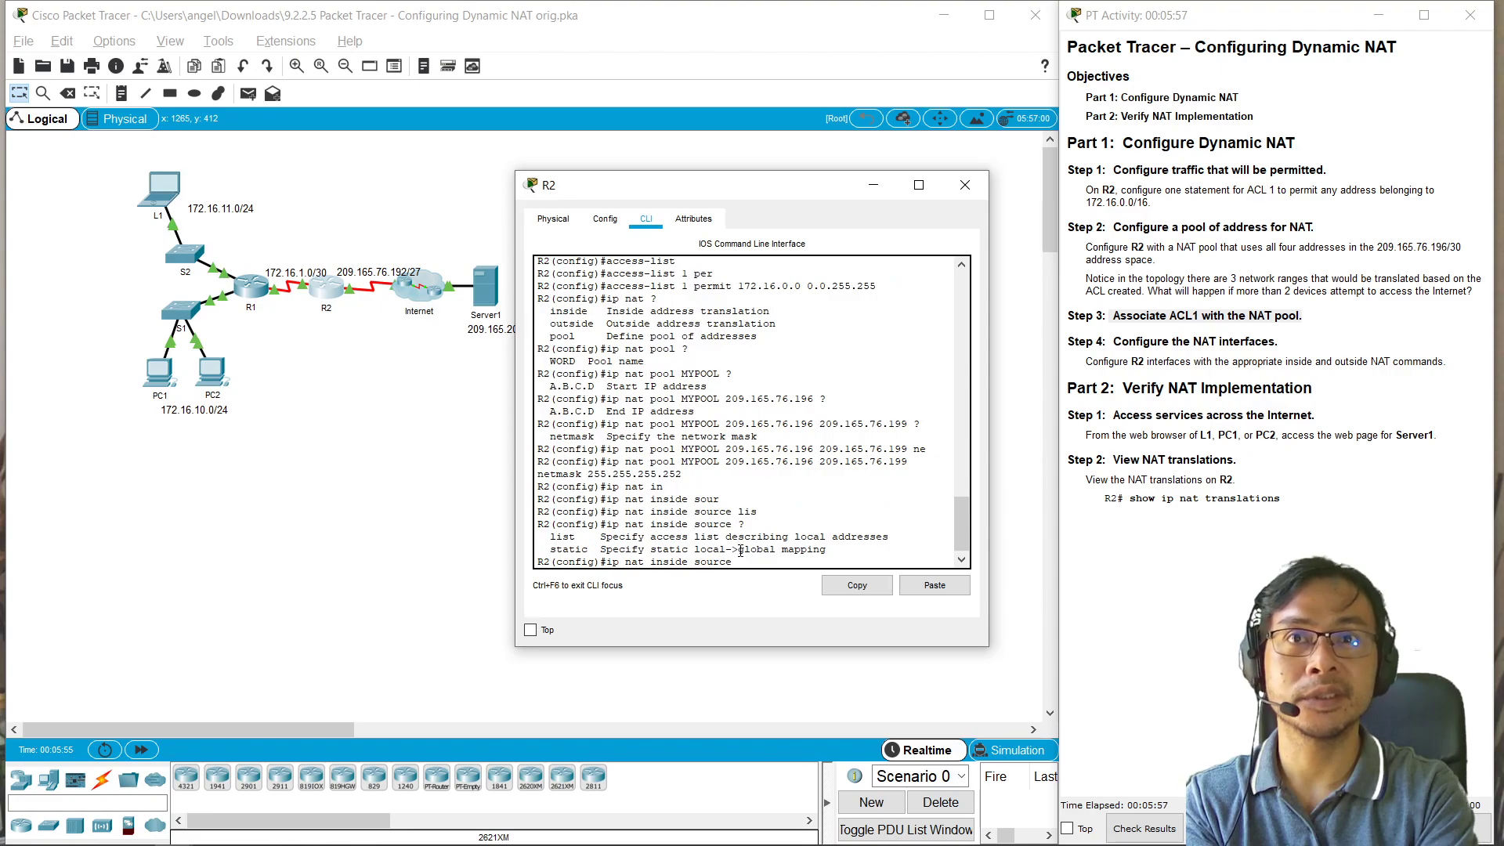
type("l")
key("Tab")
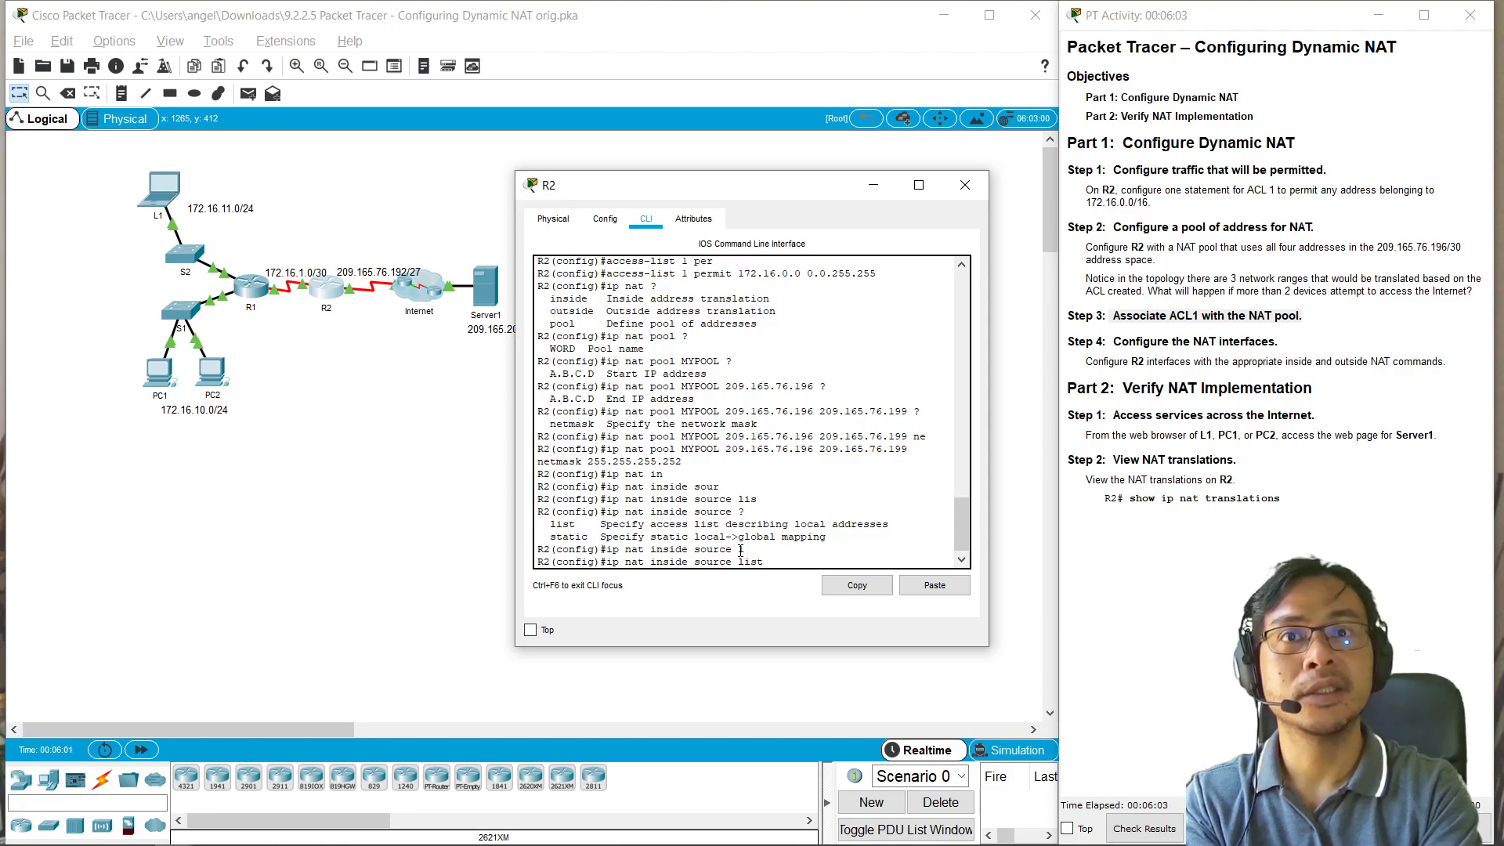
type("?")
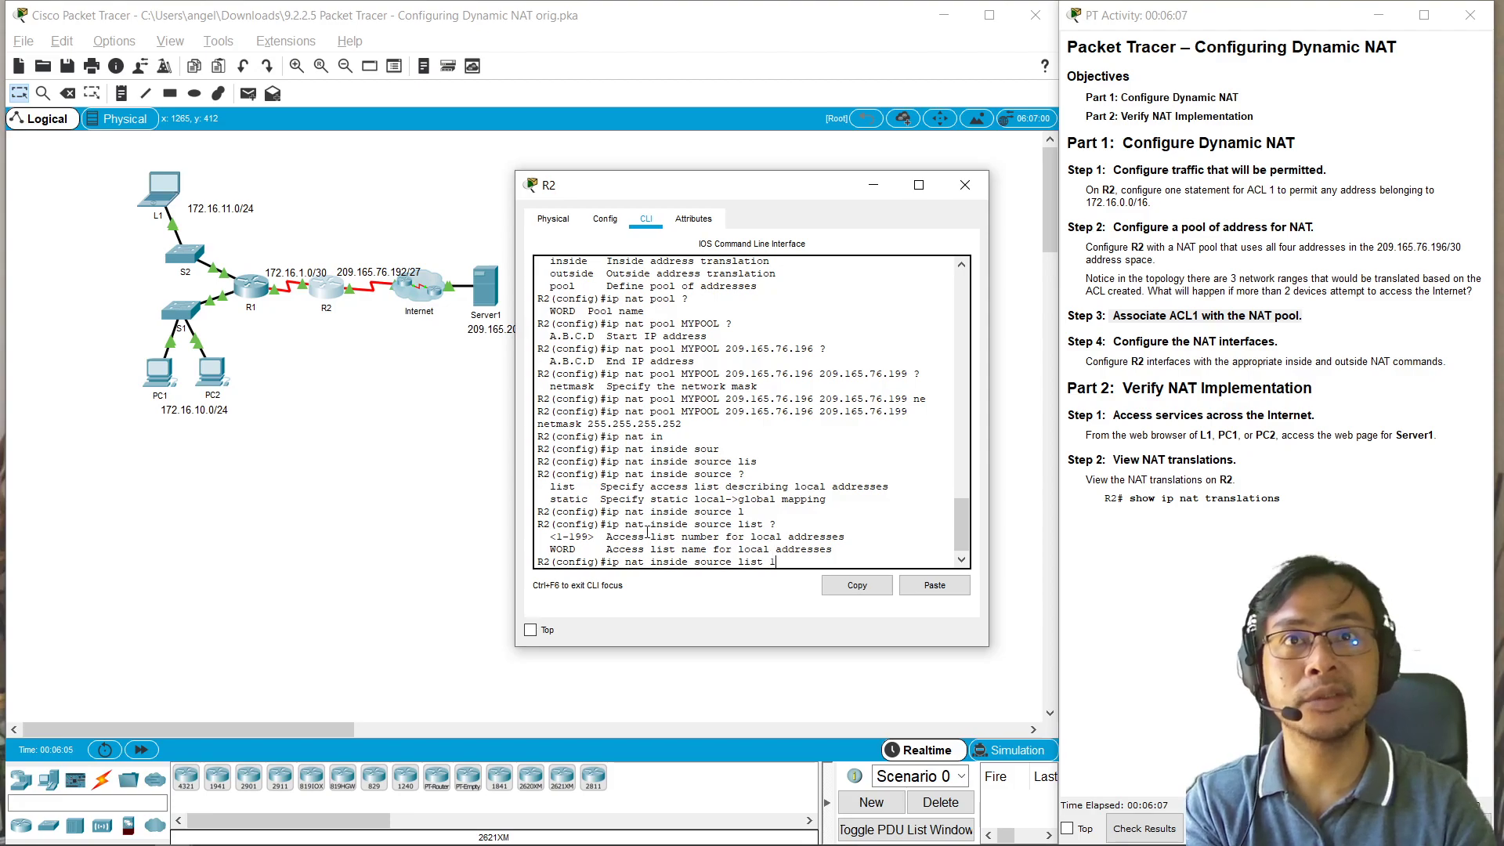
type("1 ")
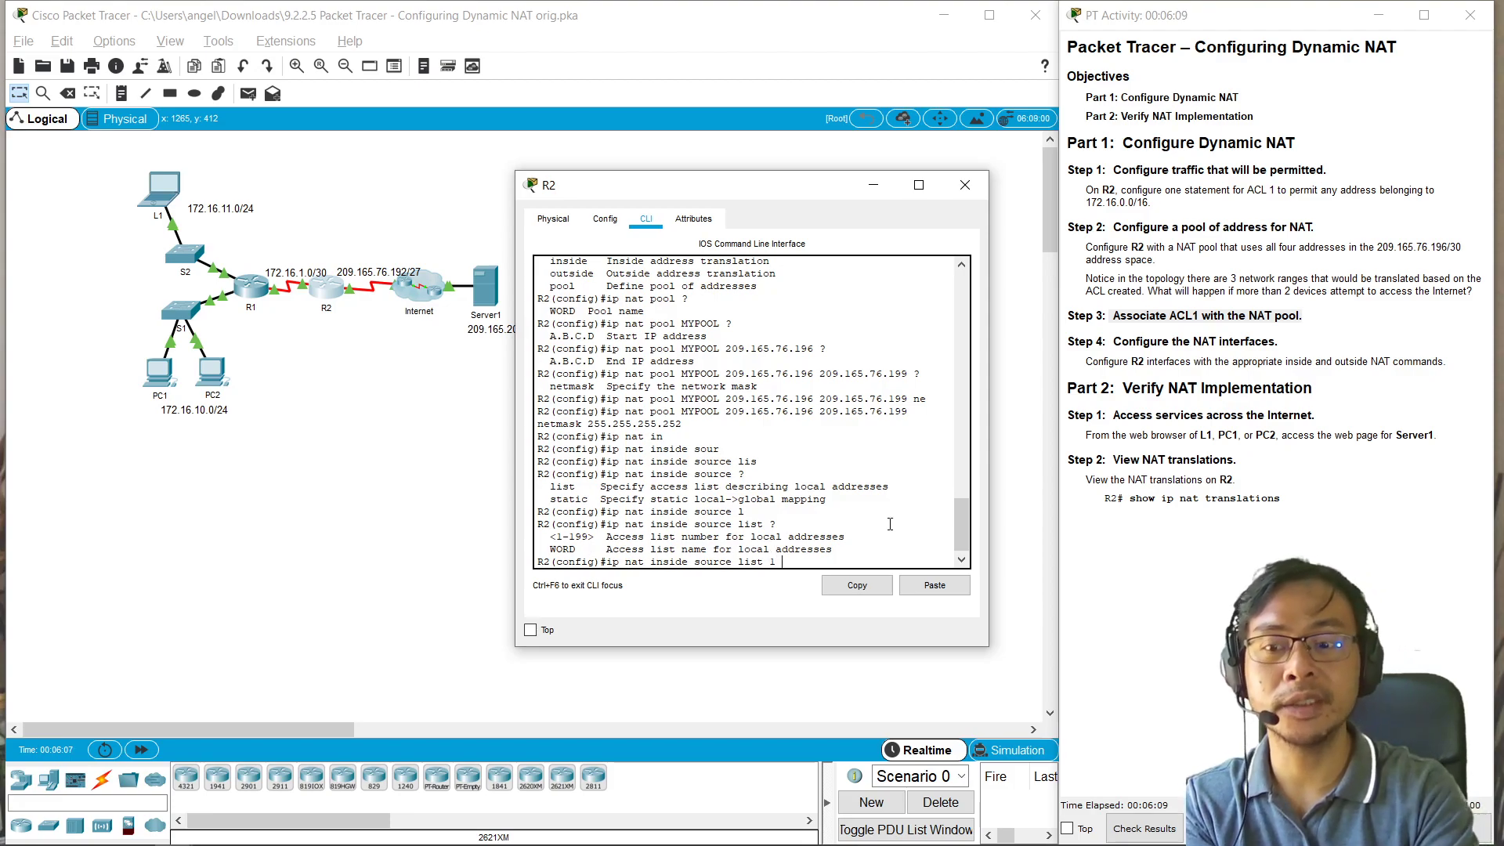
type("?pool")
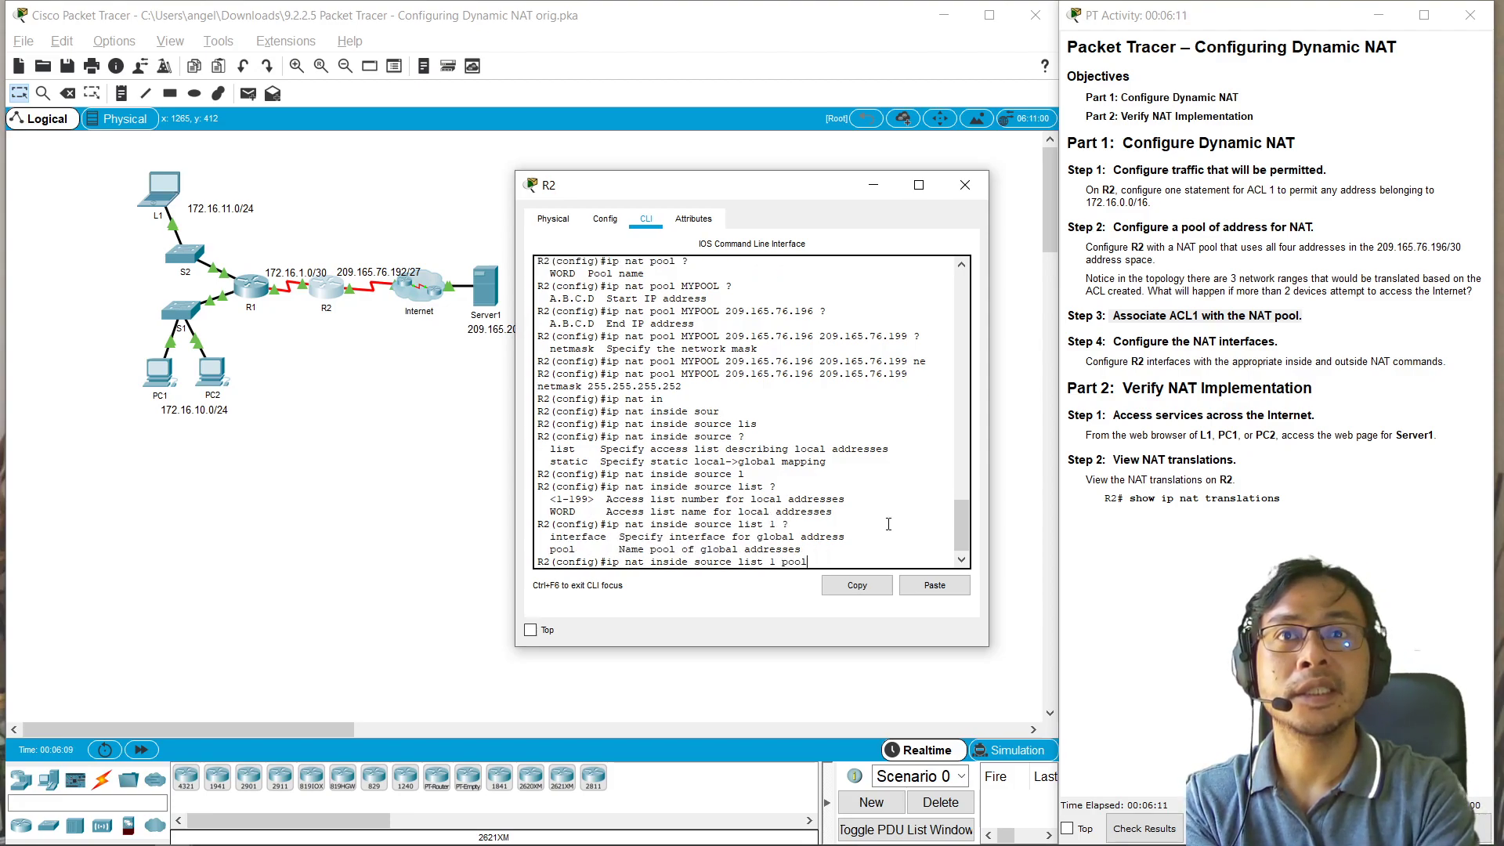
key("Tab")
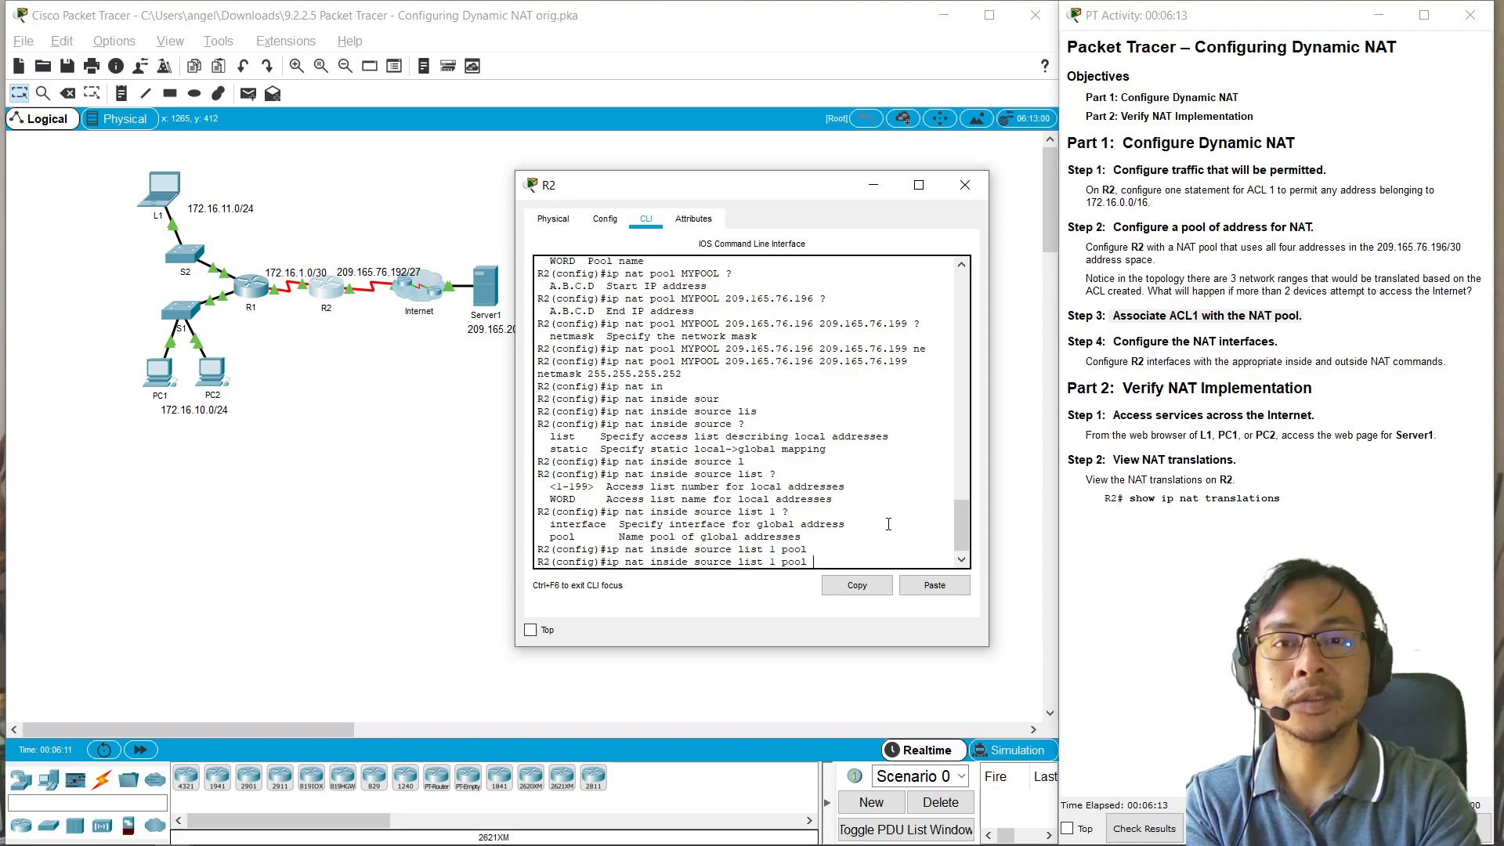
type("N")
key("BackSpace")
type("AT")
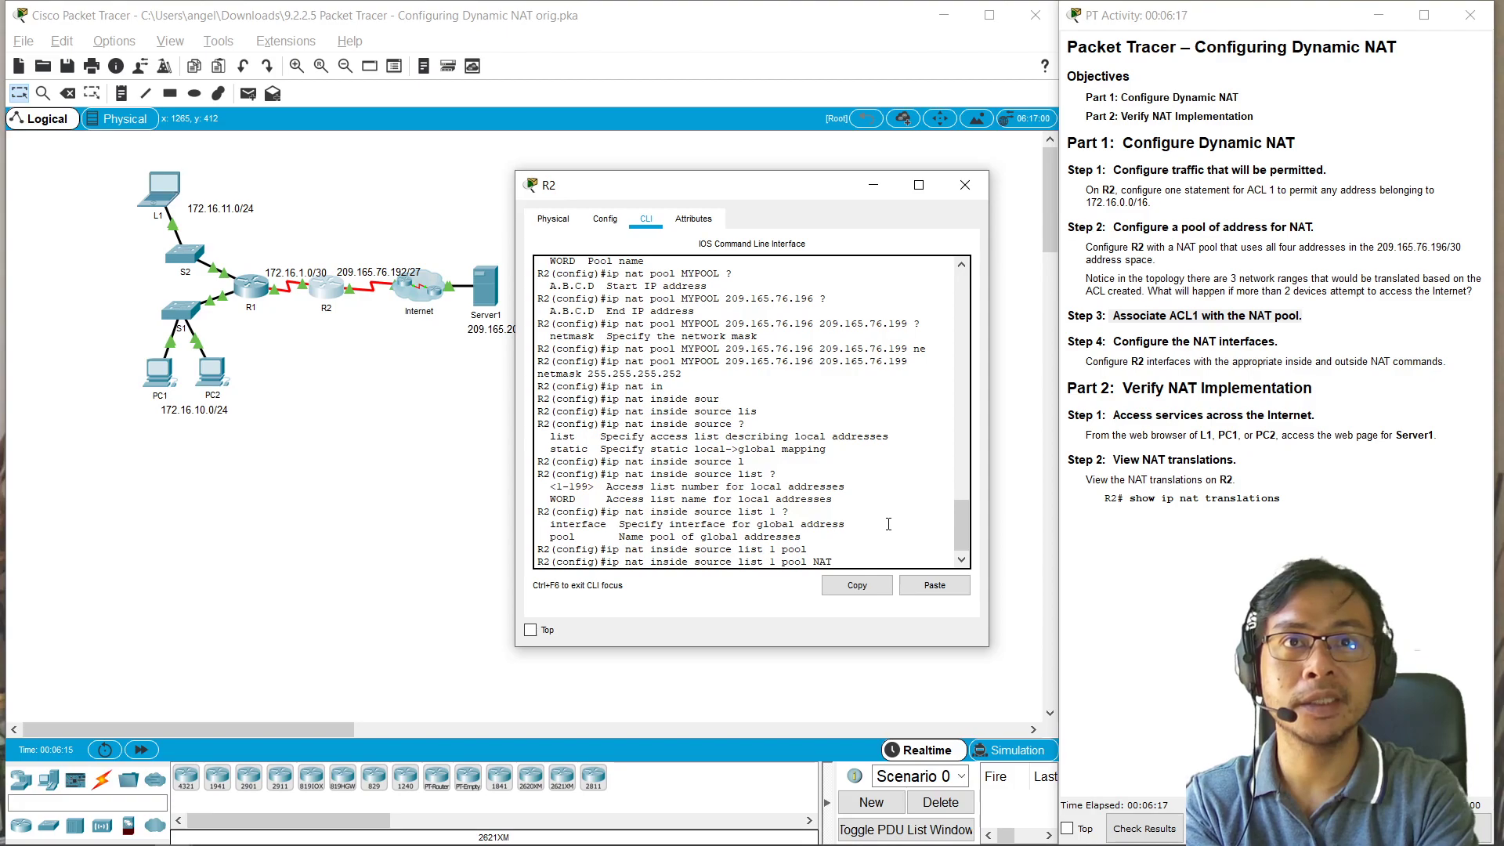
key("Tab")
type("P")
key("BackSpace")
key("BackSpace")
key("BackSpace")
key("BackSpace")
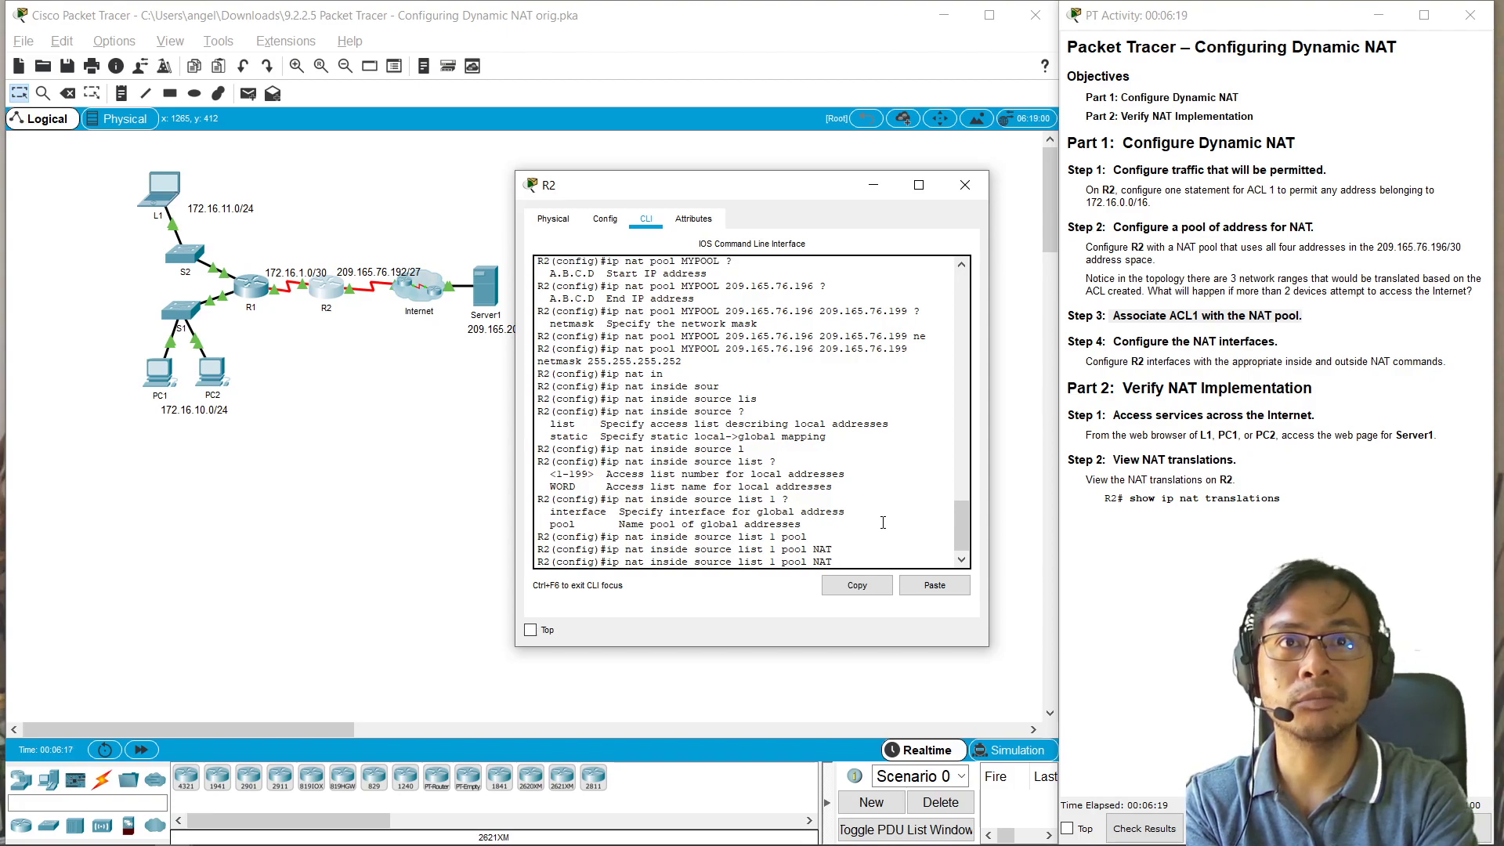
Step: Complete the ip nat inside source list 1 command with the pool name MYPOOL and run it
type("m")
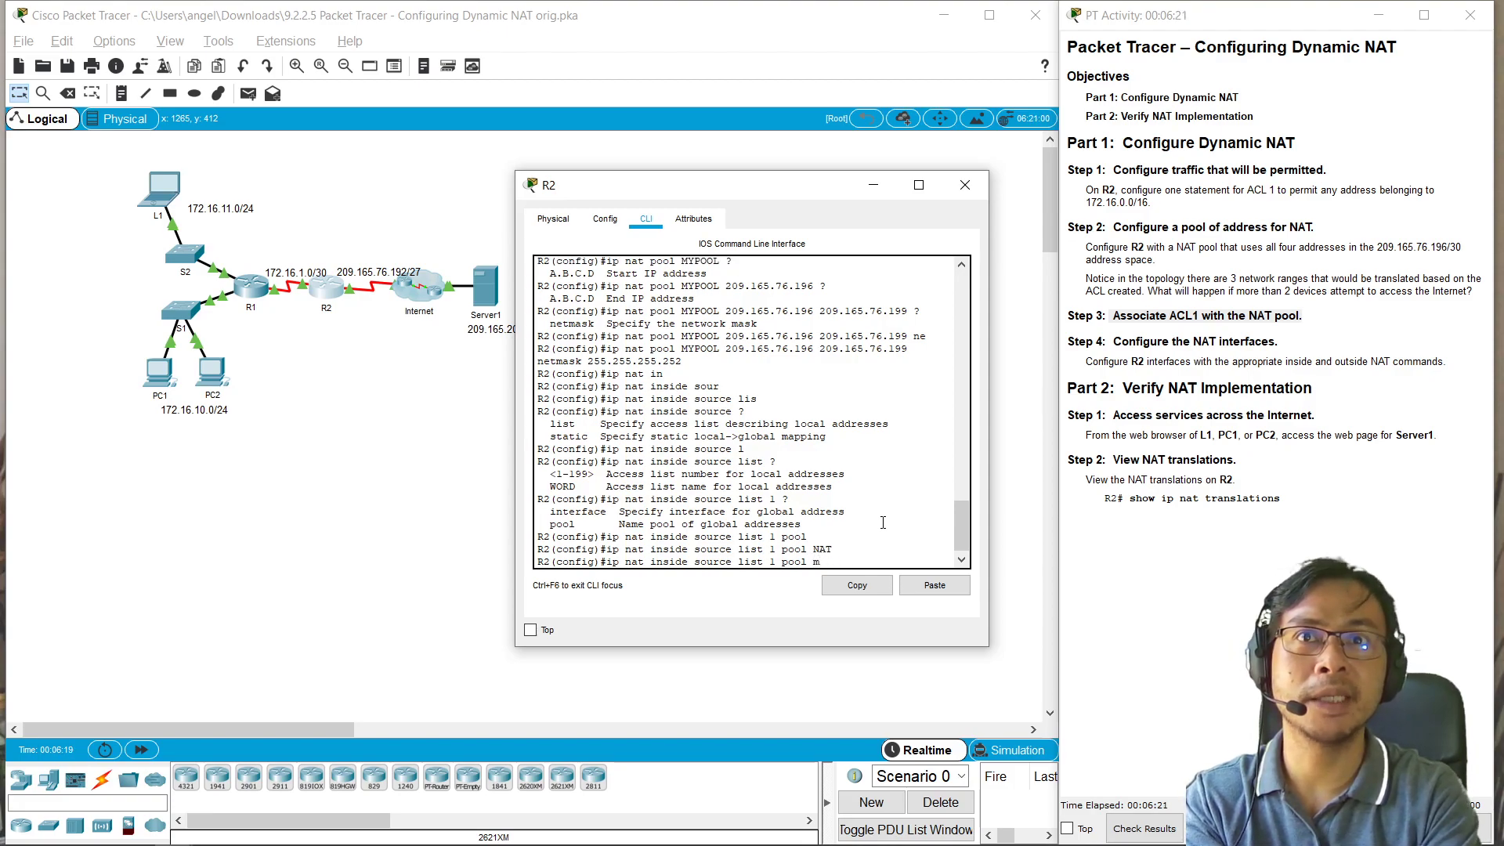
type("MYPOOL")
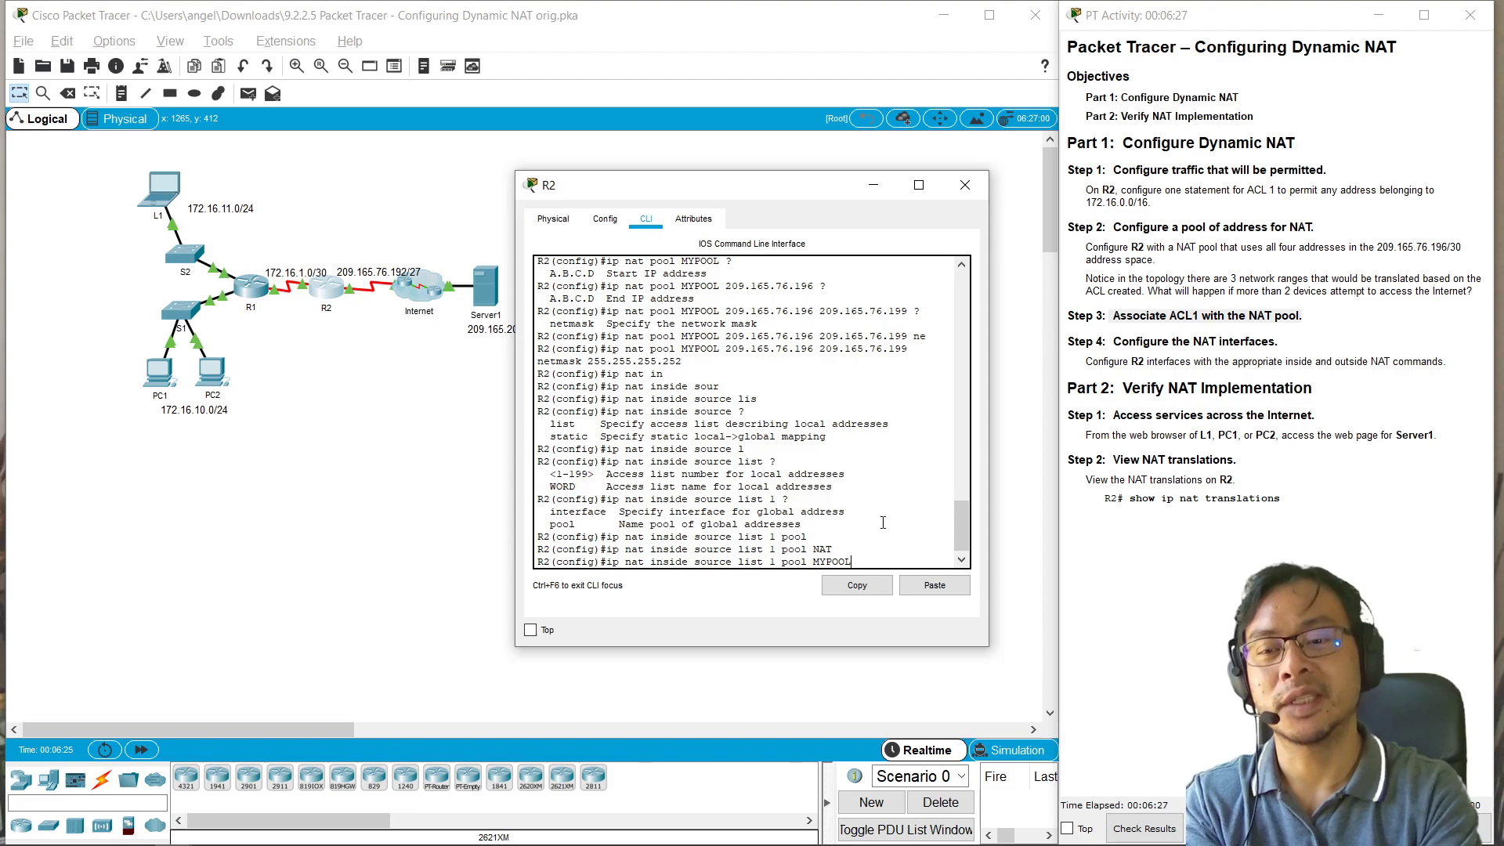
key("Return")
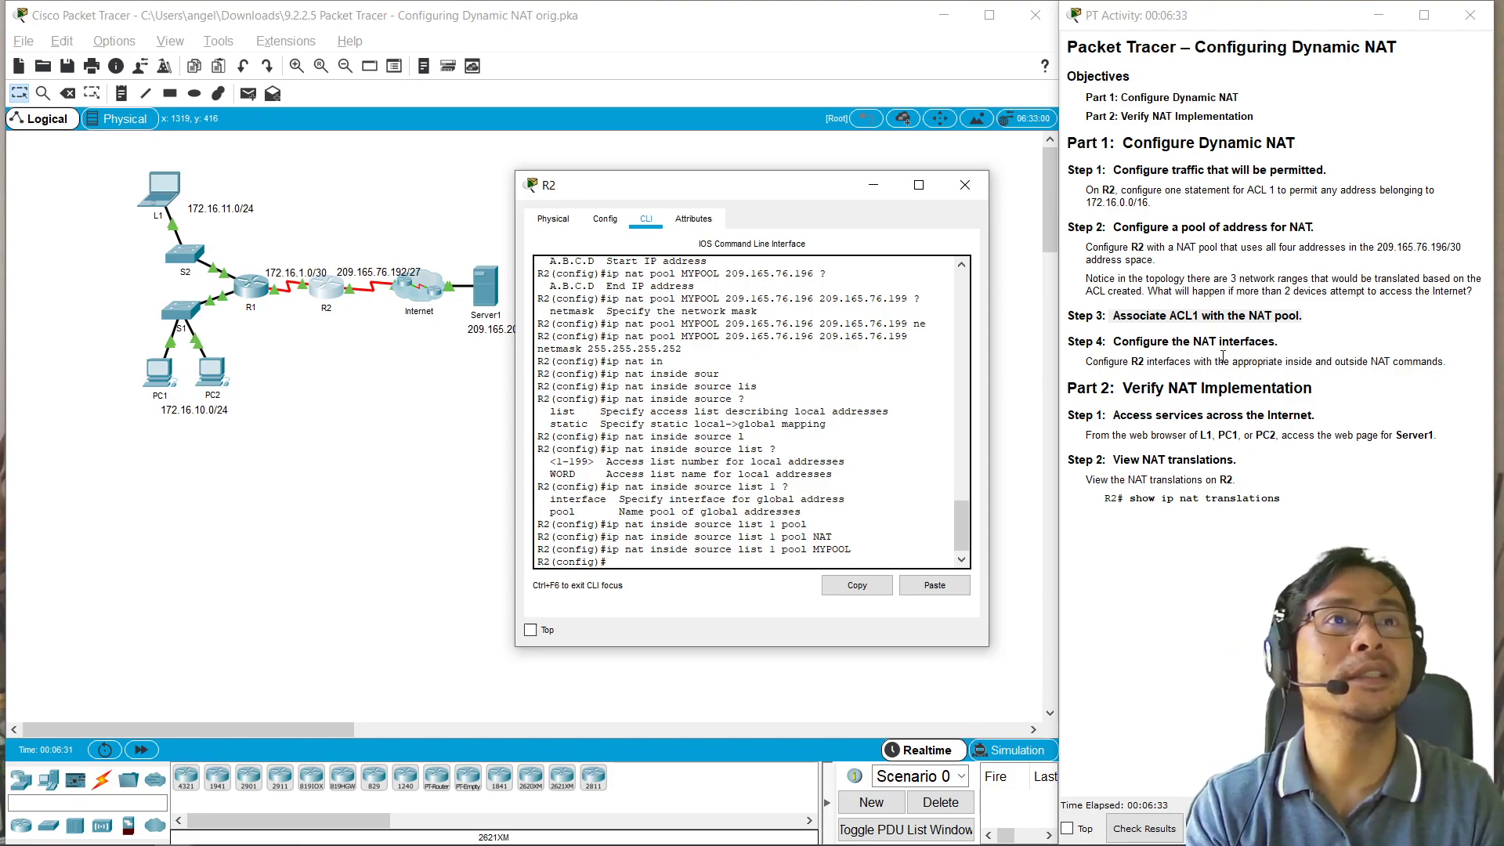
Step: Read the Step 4 instruction on NAT interfaces, close R2's window and examine R2's interface details in the topology
left_click(1184, 362)
left_click_drag(1088, 357, 1461, 366)
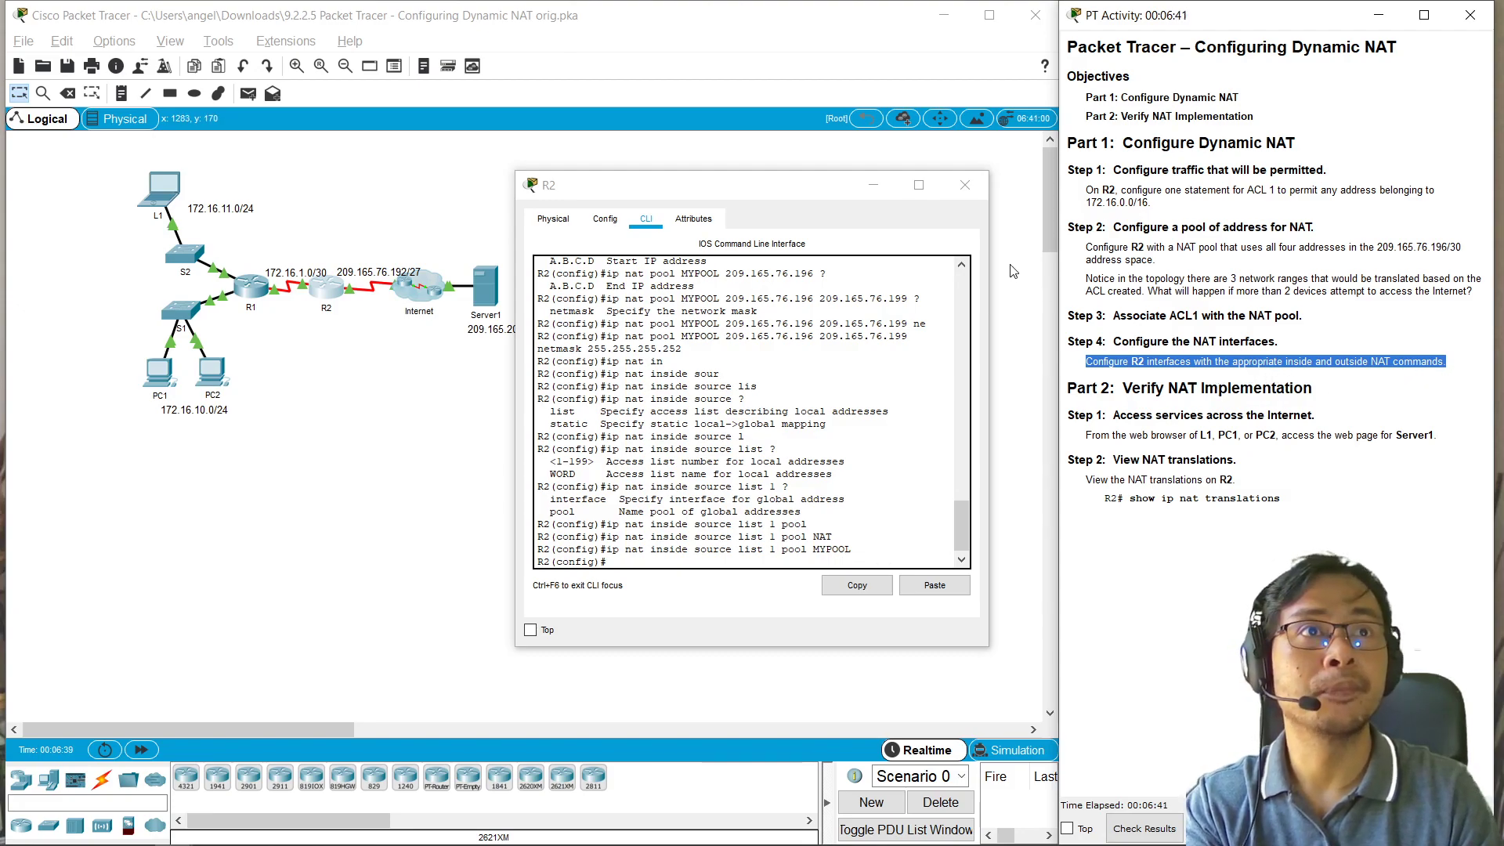
left_click(970, 190)
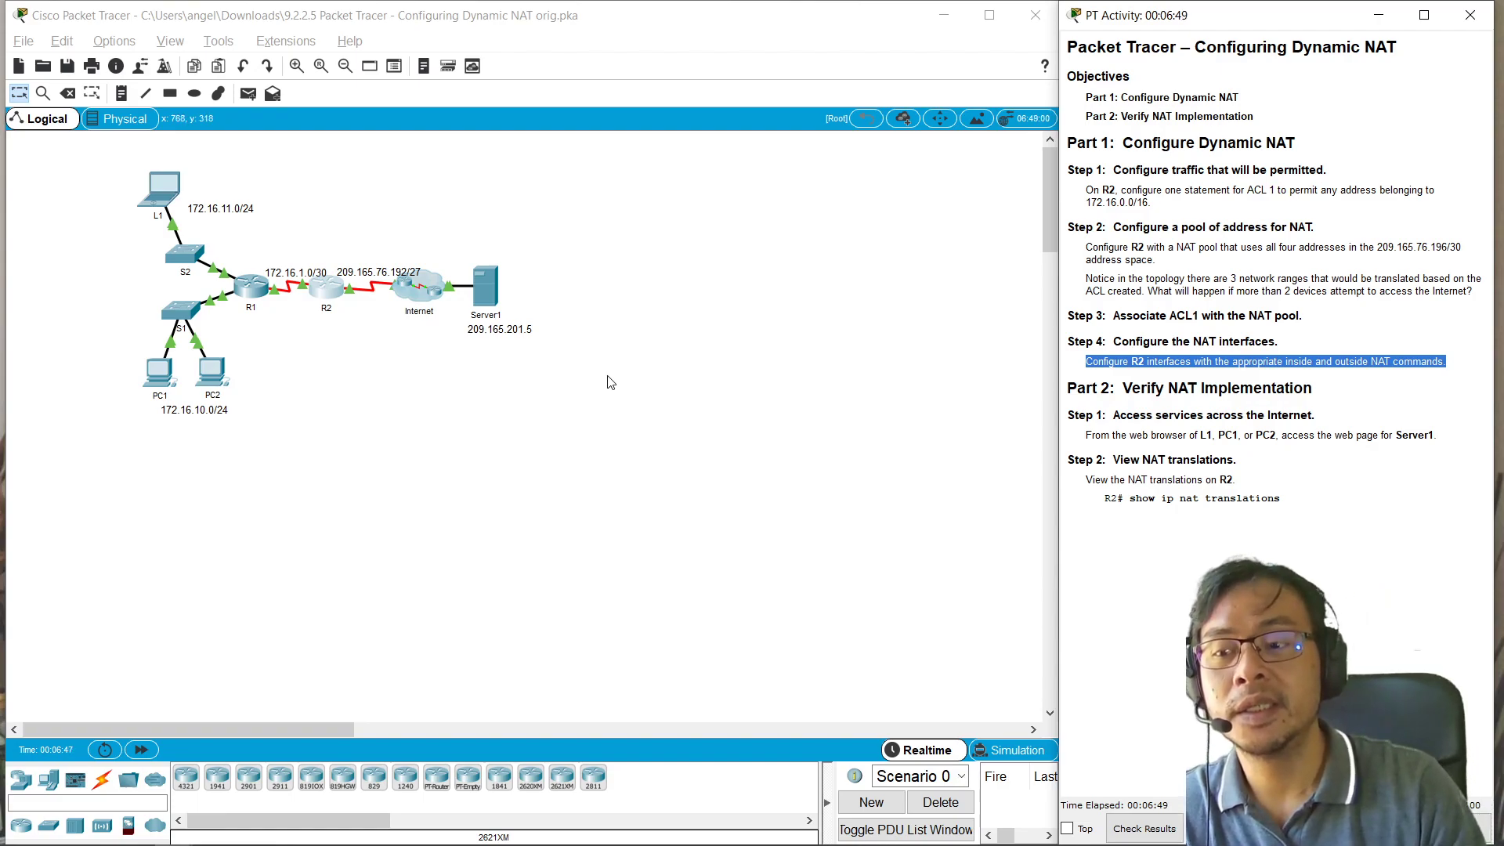
left_click(318, 291)
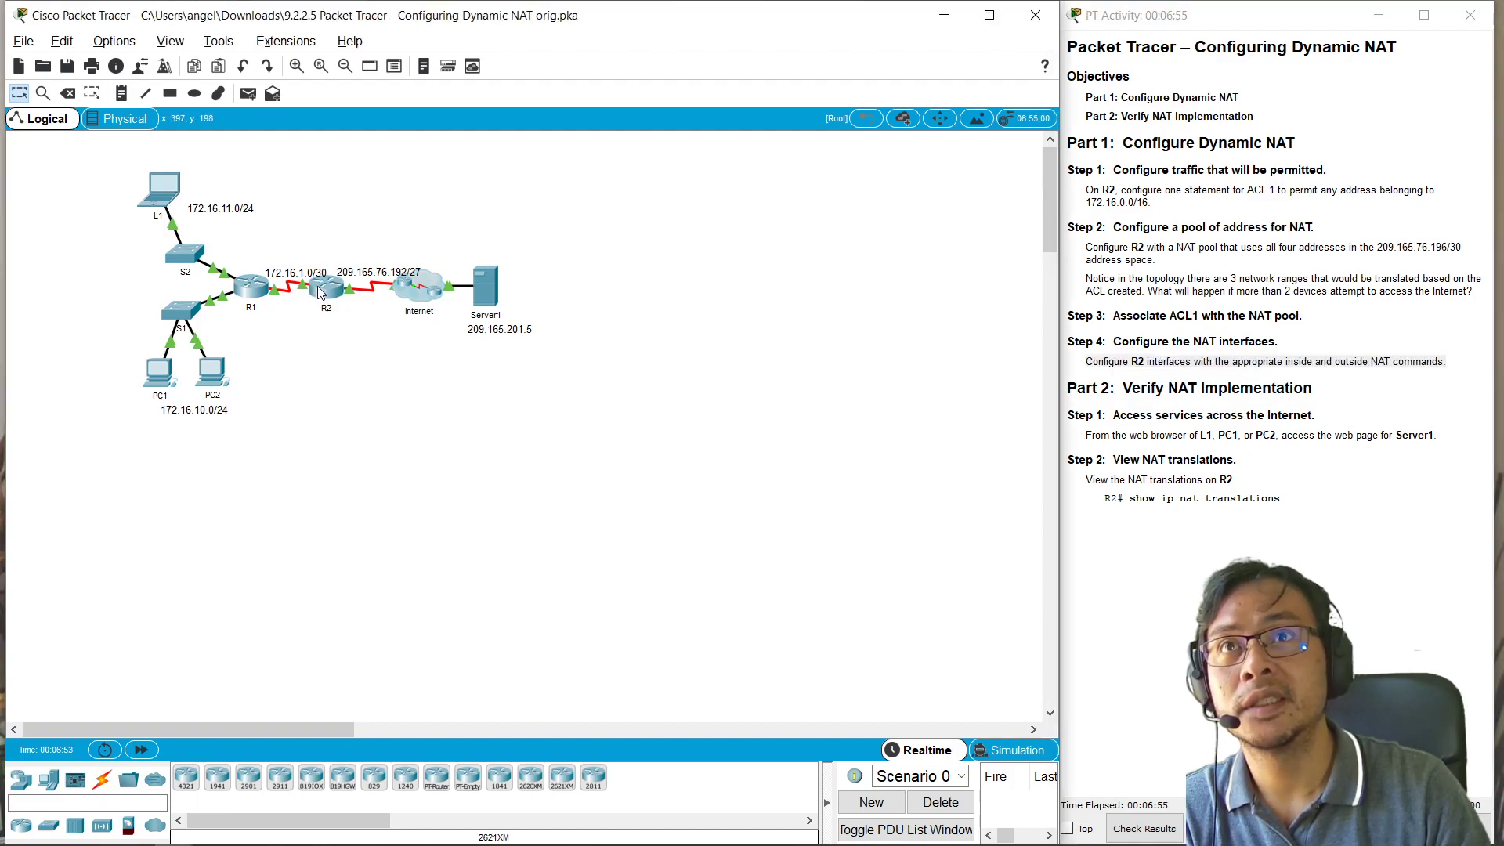
mouse_move(319, 291)
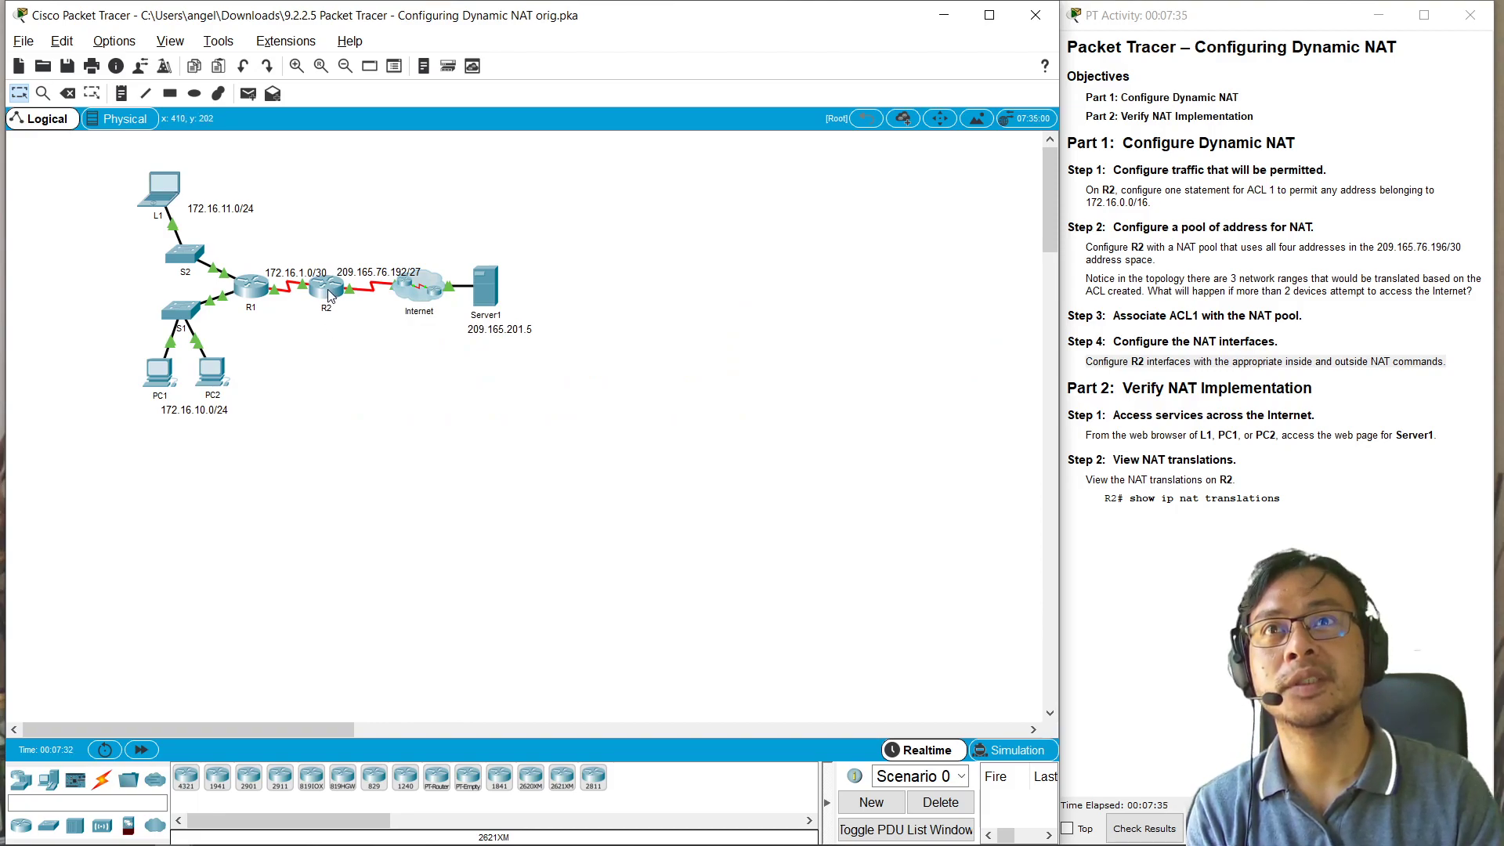
mouse_move(330, 296)
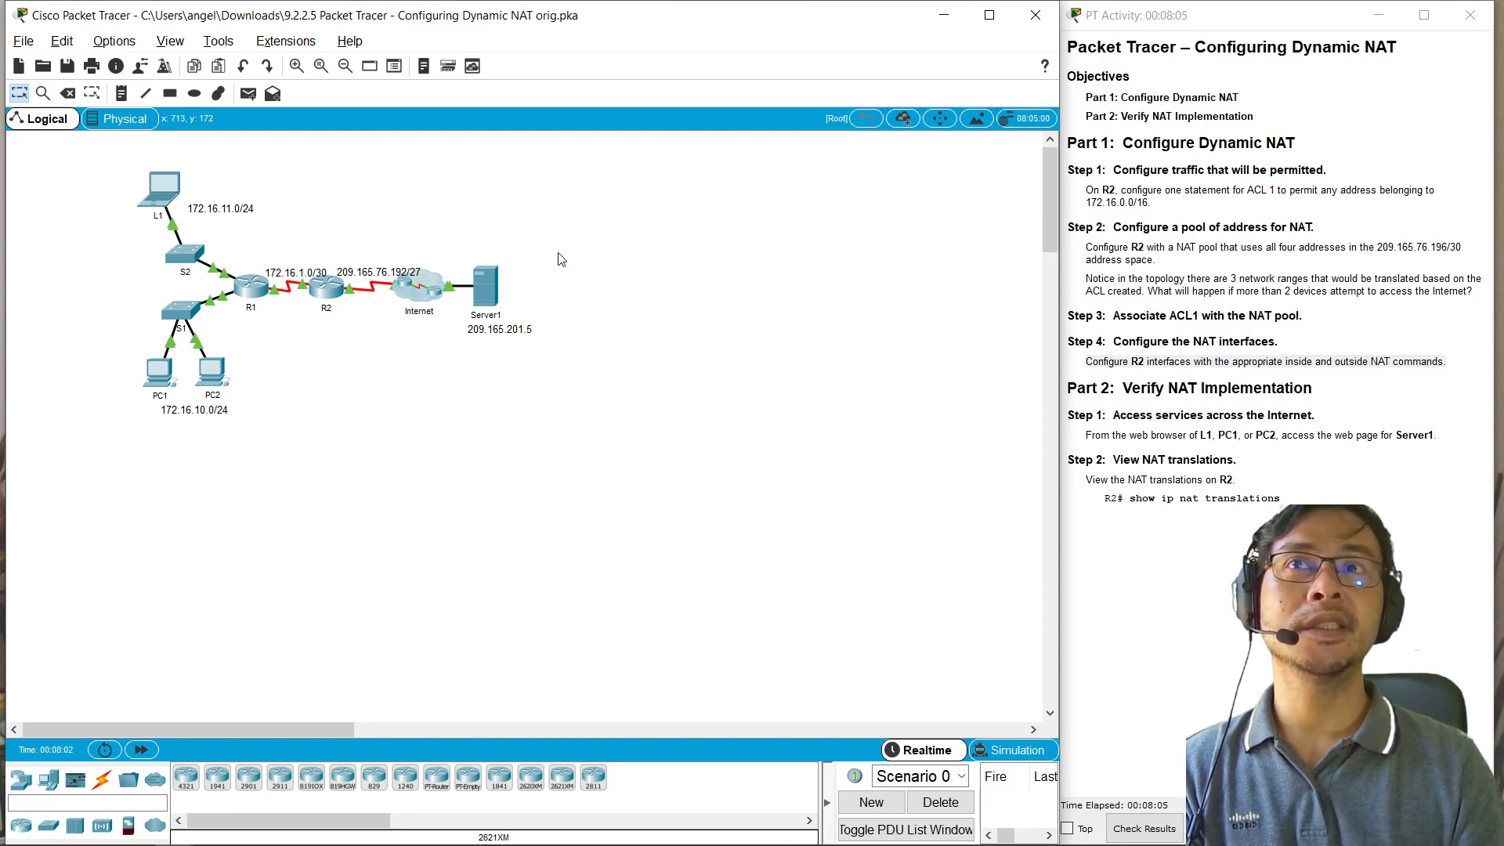
Step: Reopen R2's command line and configure interface s0/0/0 with ip nat outside, consulting the inline command help
left_click(326, 292)
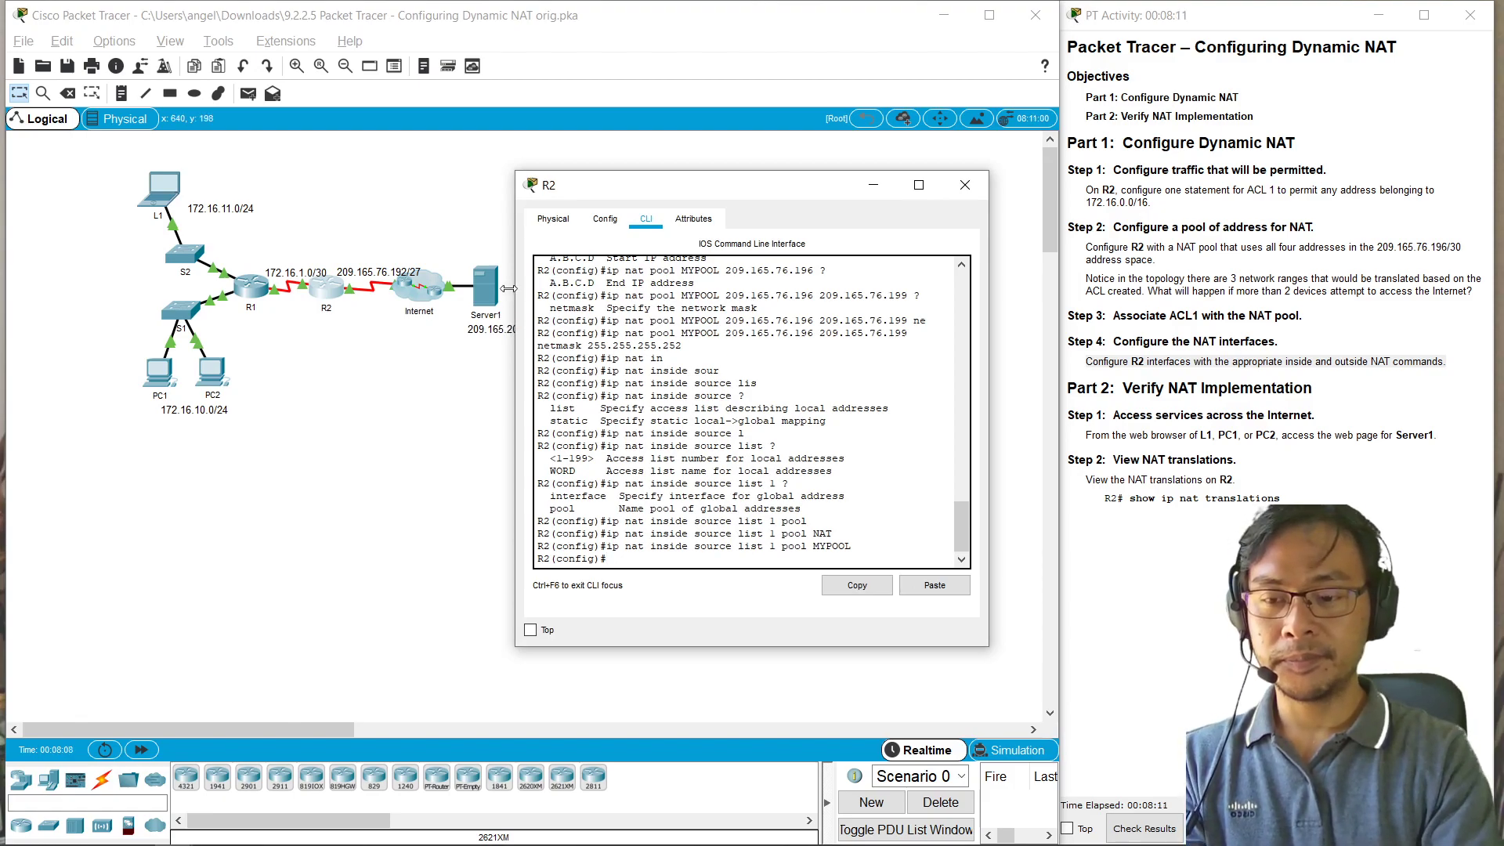
type("int s0/0/")
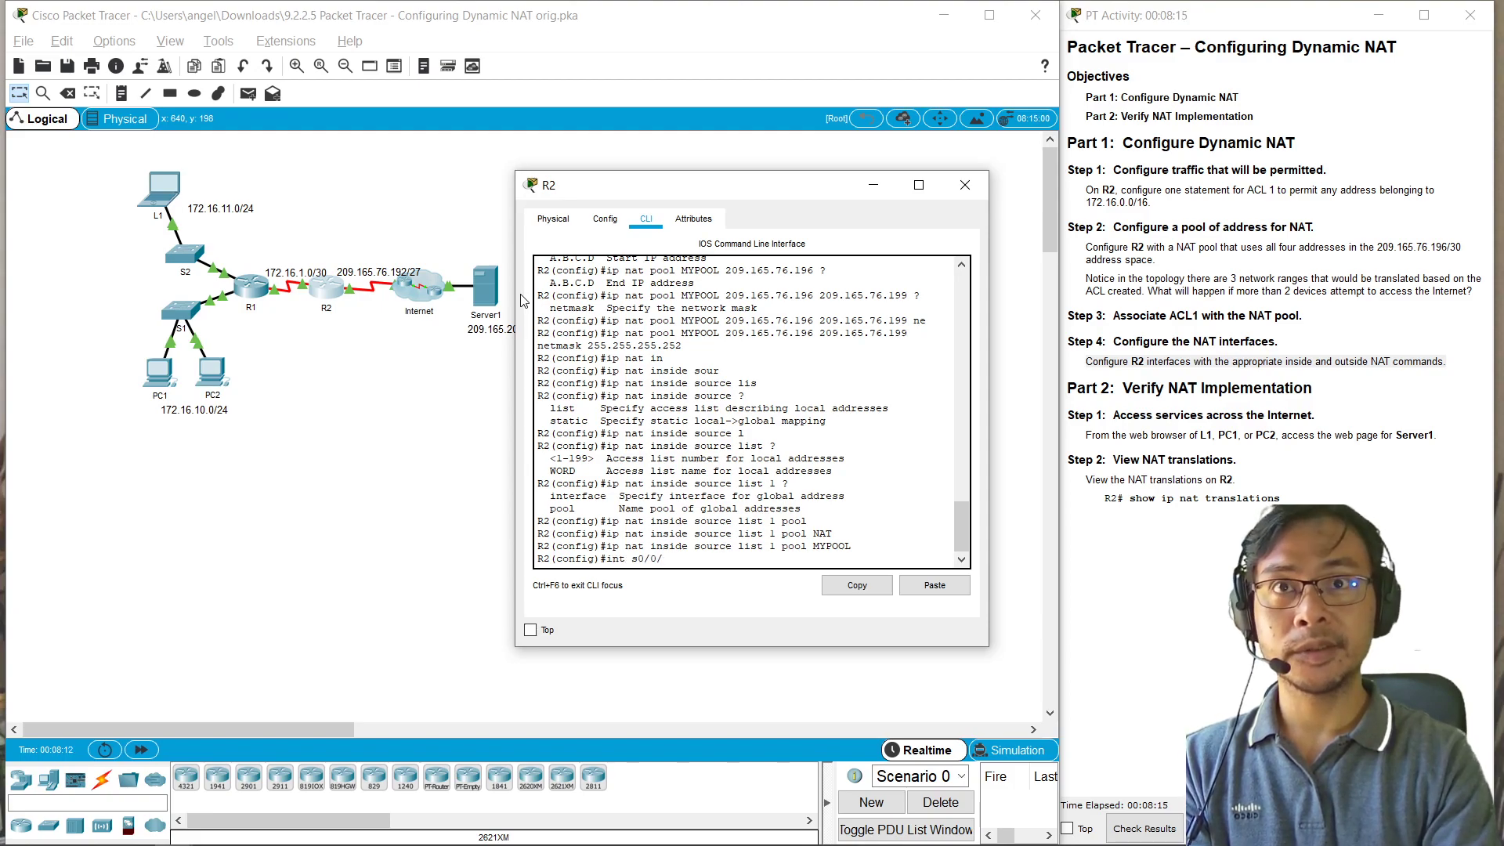
key("Return")
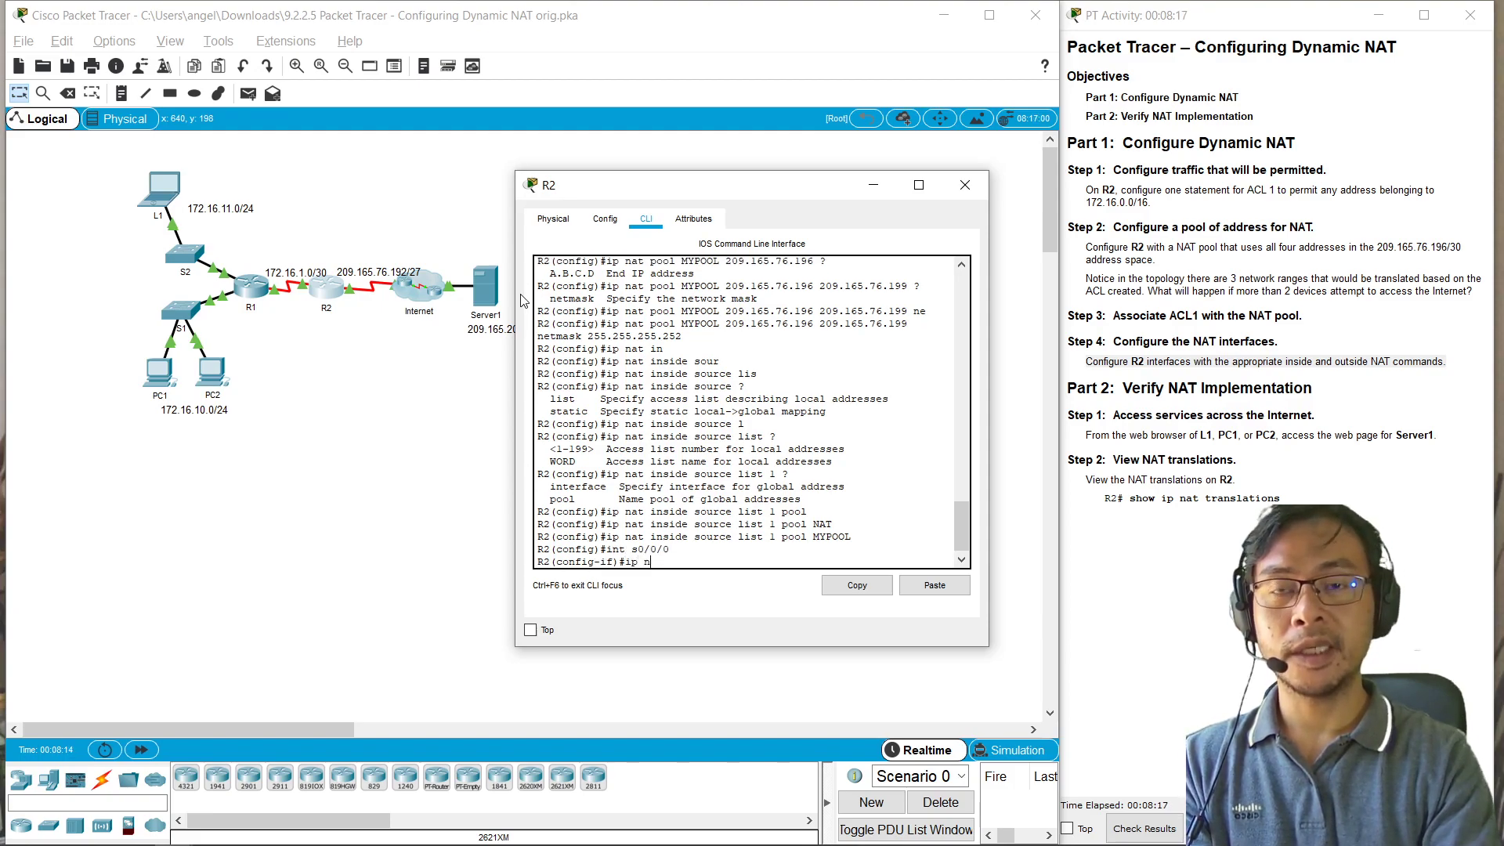
type("a")
key("Tab")
type("?")
type("outside")
key("Tab")
key("Return")
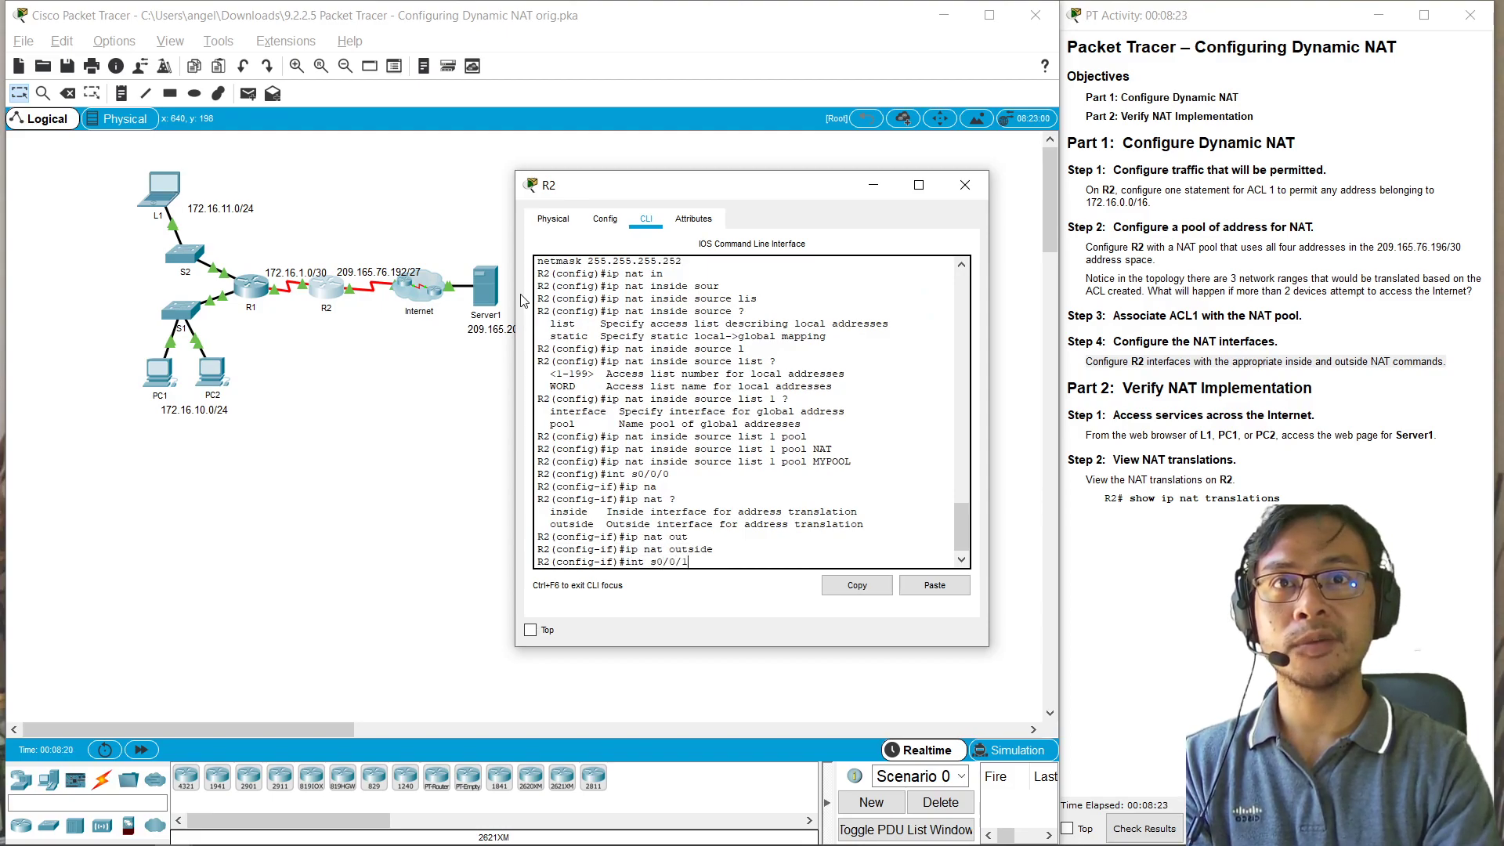
Step: Configure R2's interface s0/0/1 with ip nat inside and close the router's window
type("int s0/0/1")
key("Return")
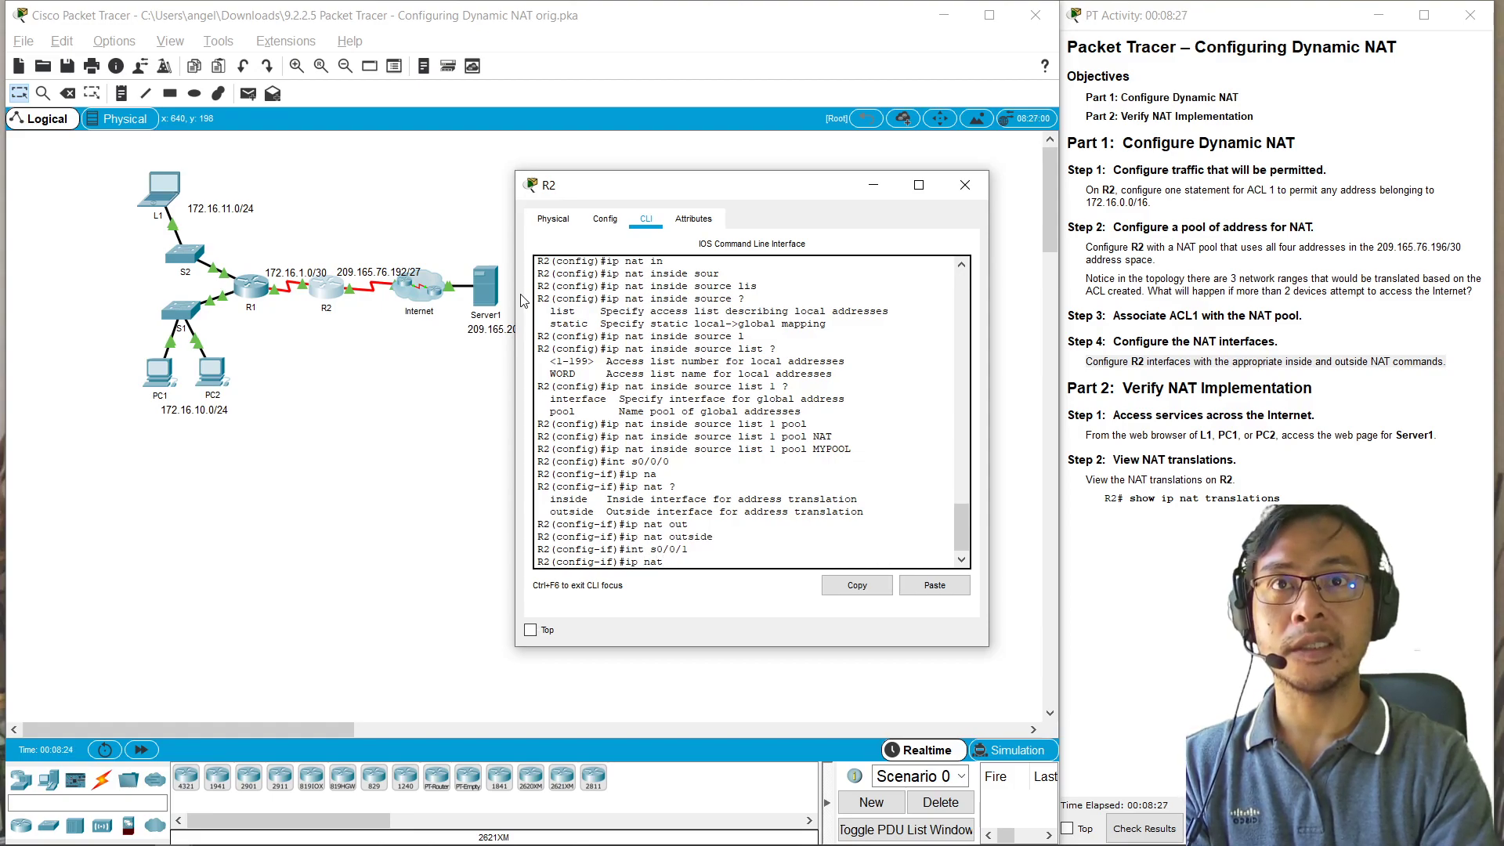
type("ip nat in")
key("Tab")
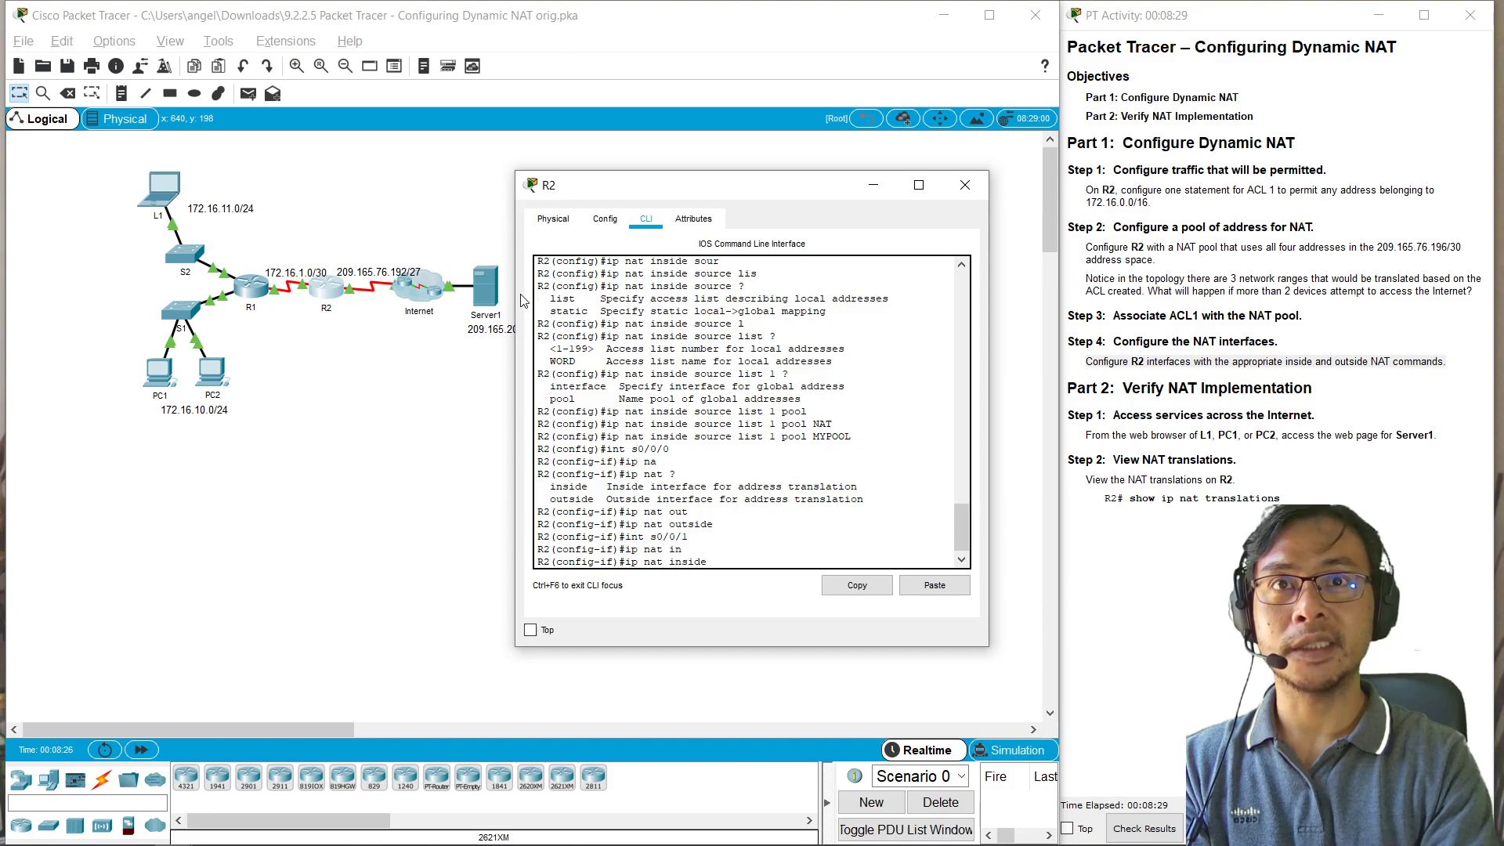
key("Return")
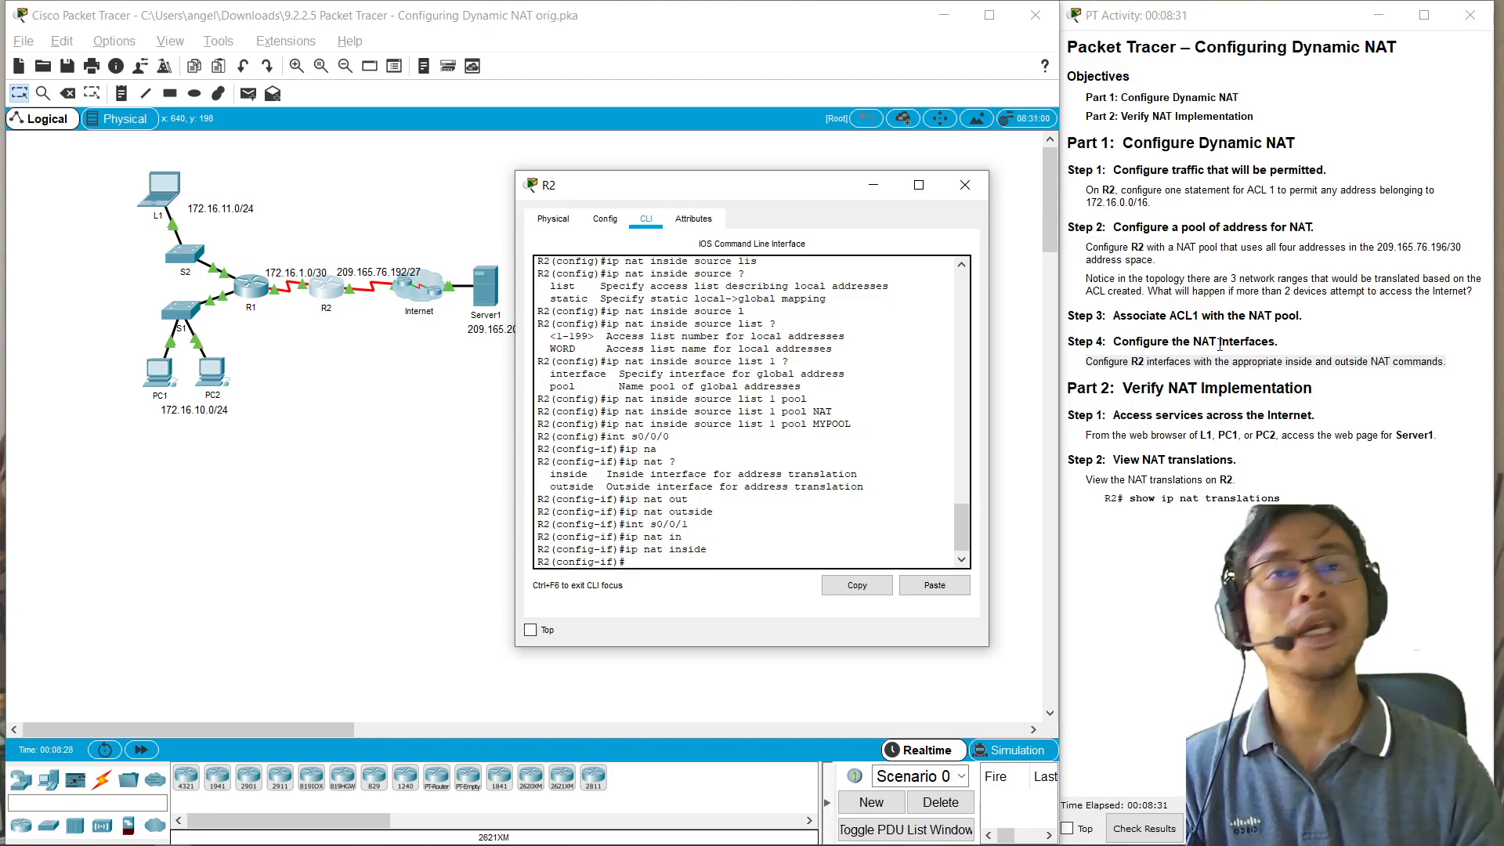
left_click(963, 186)
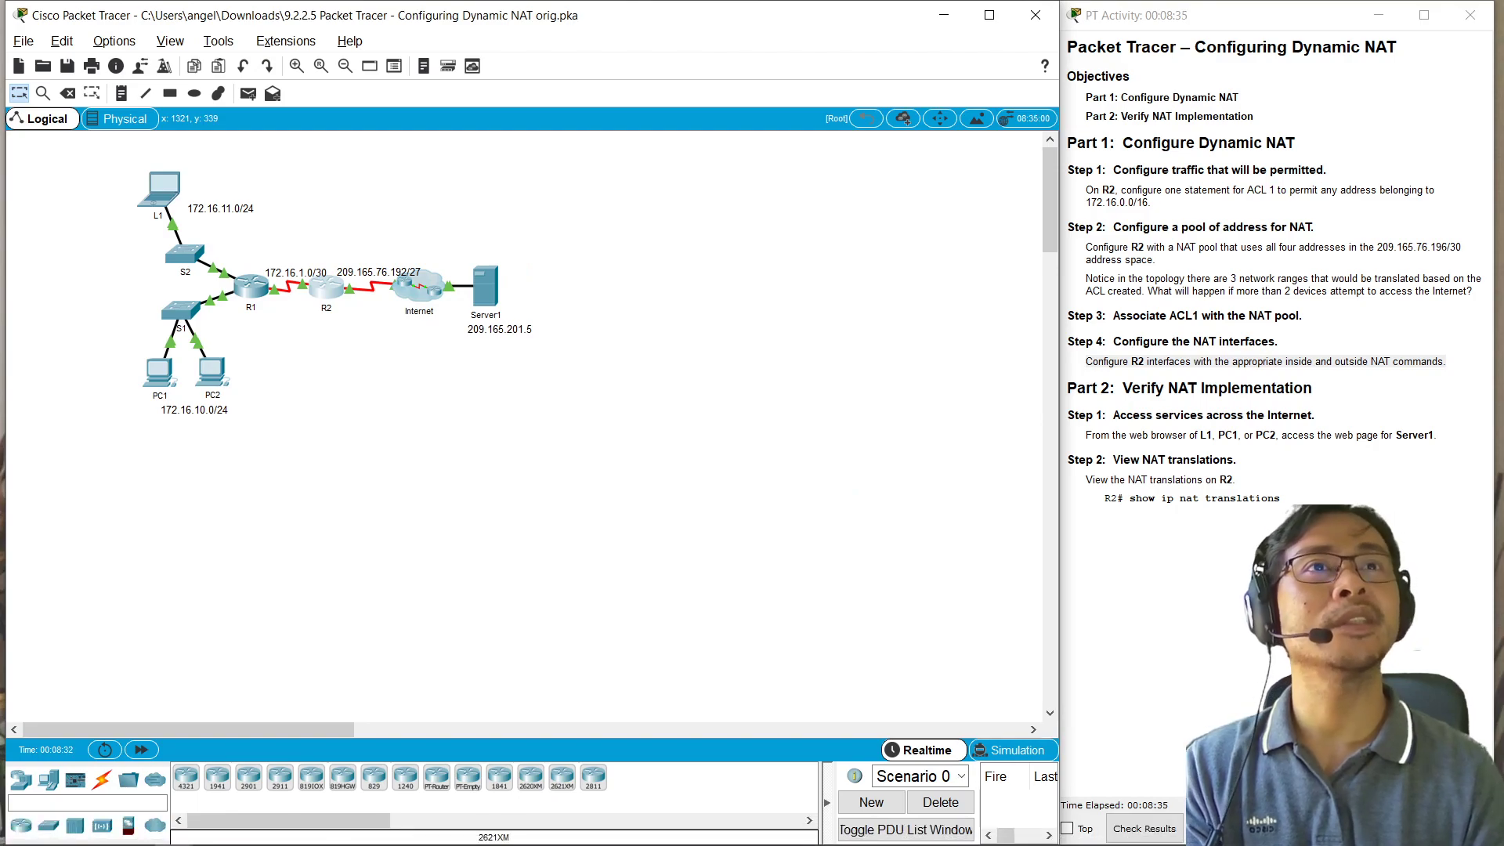
Step: Read the Part 2 Step 1 instruction on accessing Server1 and open the web browser on laptop L1
left_click(1301, 564)
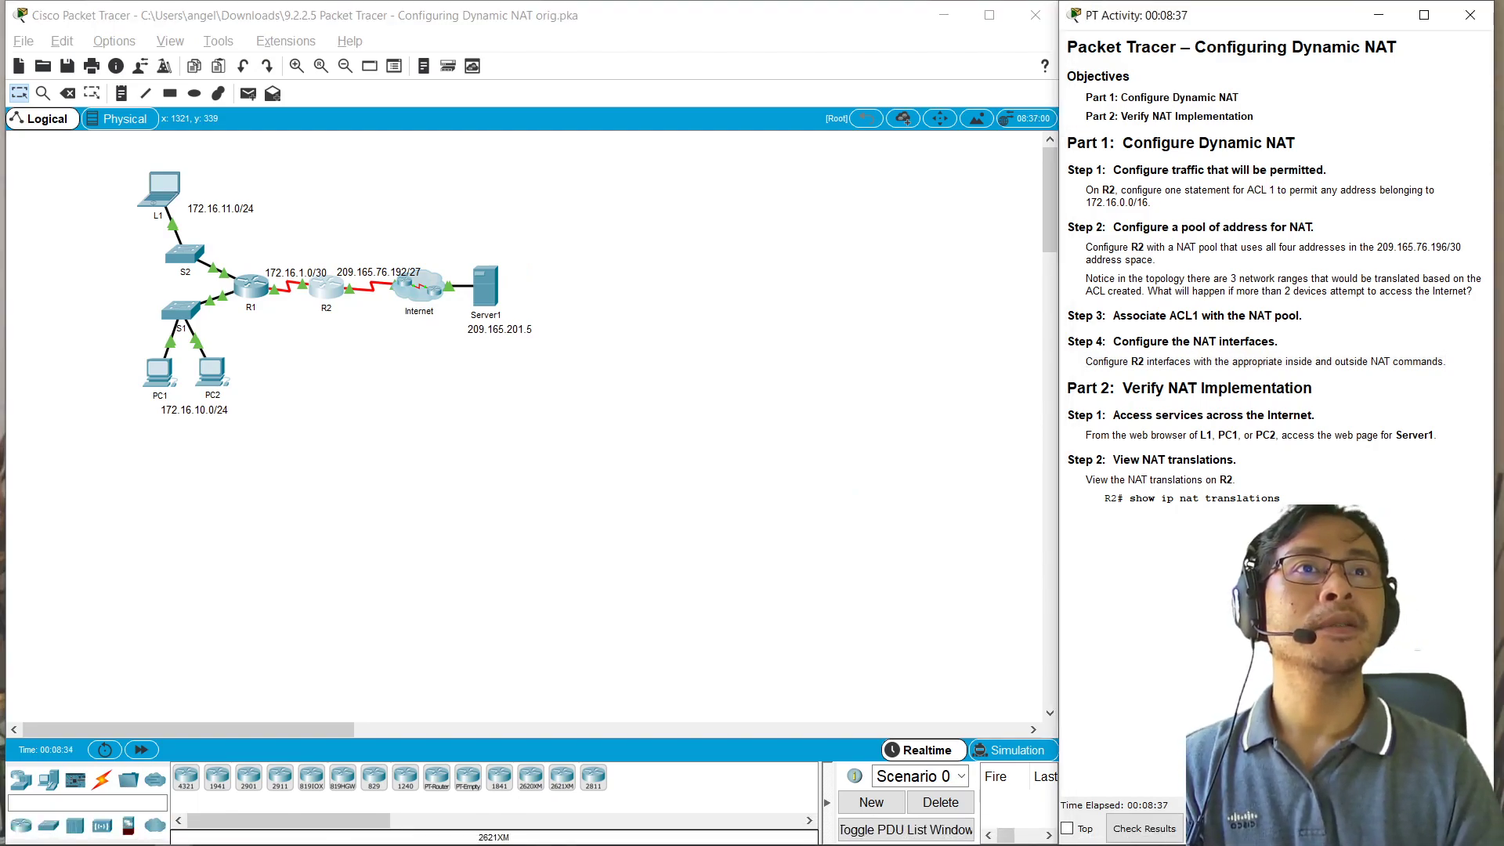
left_click_drag(1085, 436, 1438, 438)
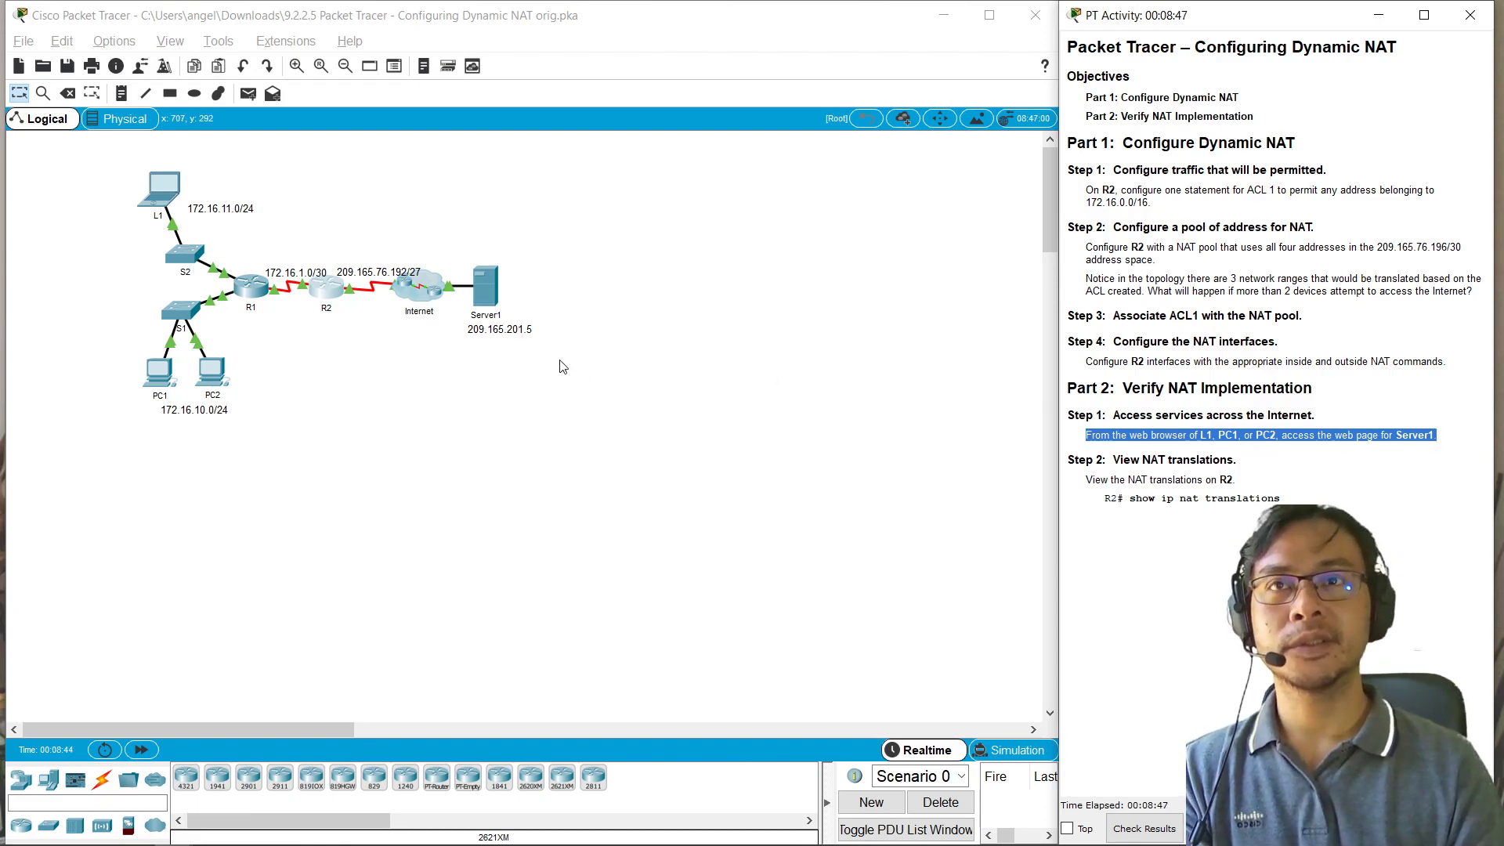
left_click(525, 337)
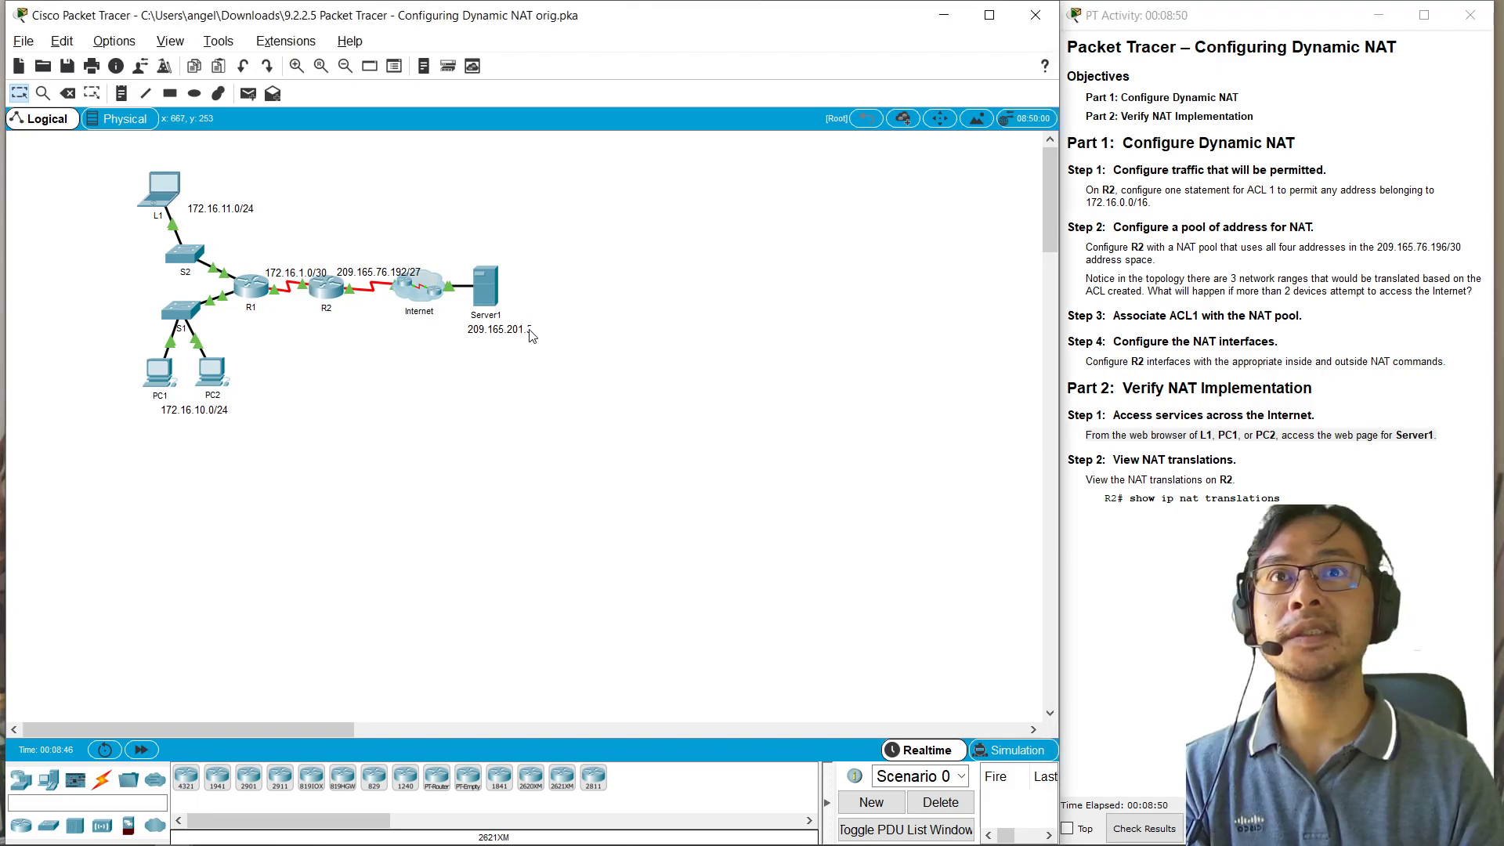
left_click(164, 192)
left_click_drag(680, 141, 995, 117)
left_click(873, 142)
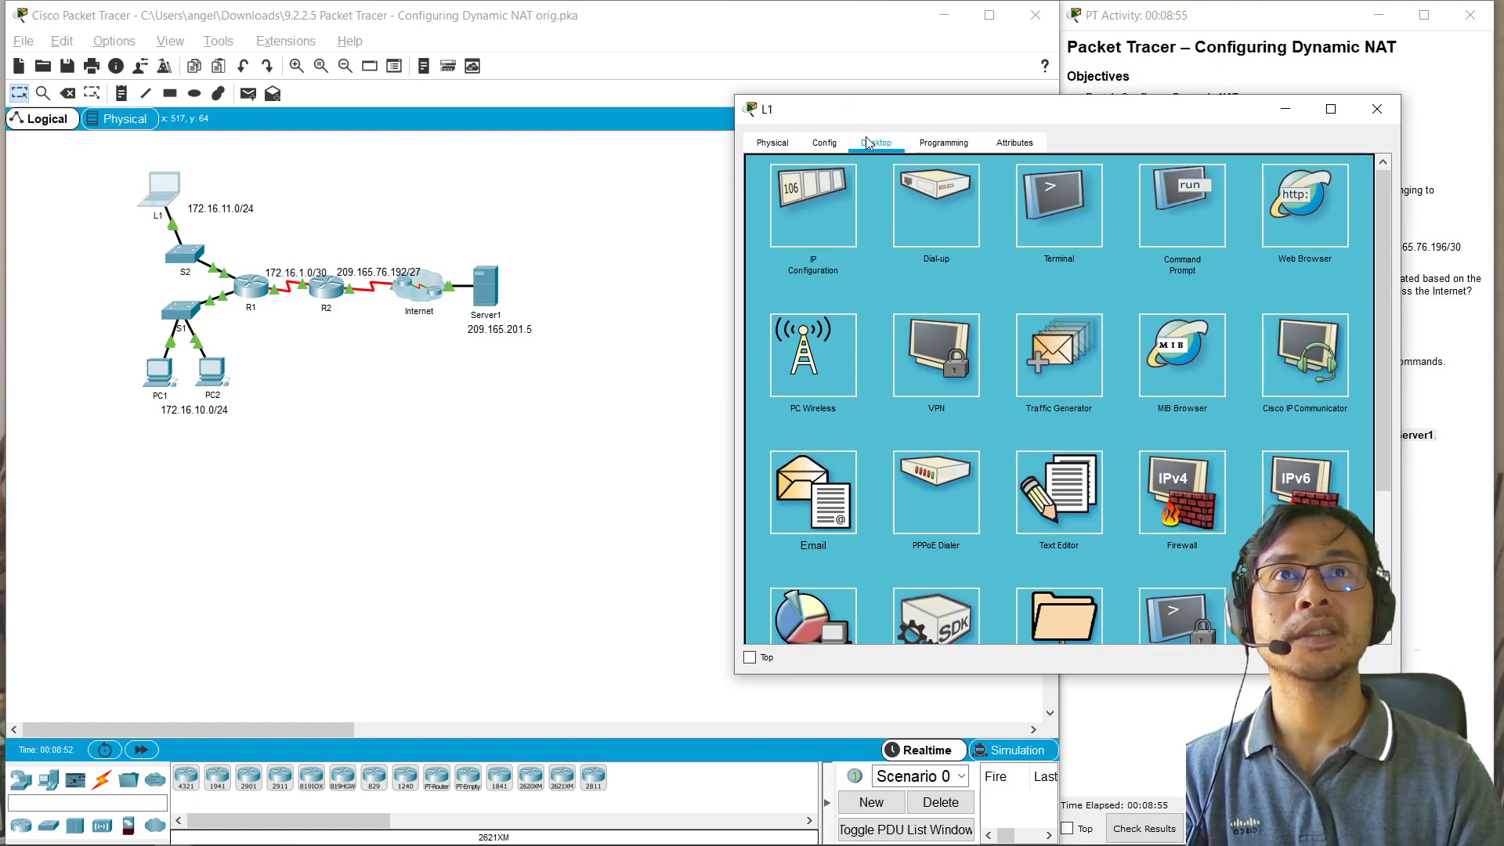
left_click(1293, 228)
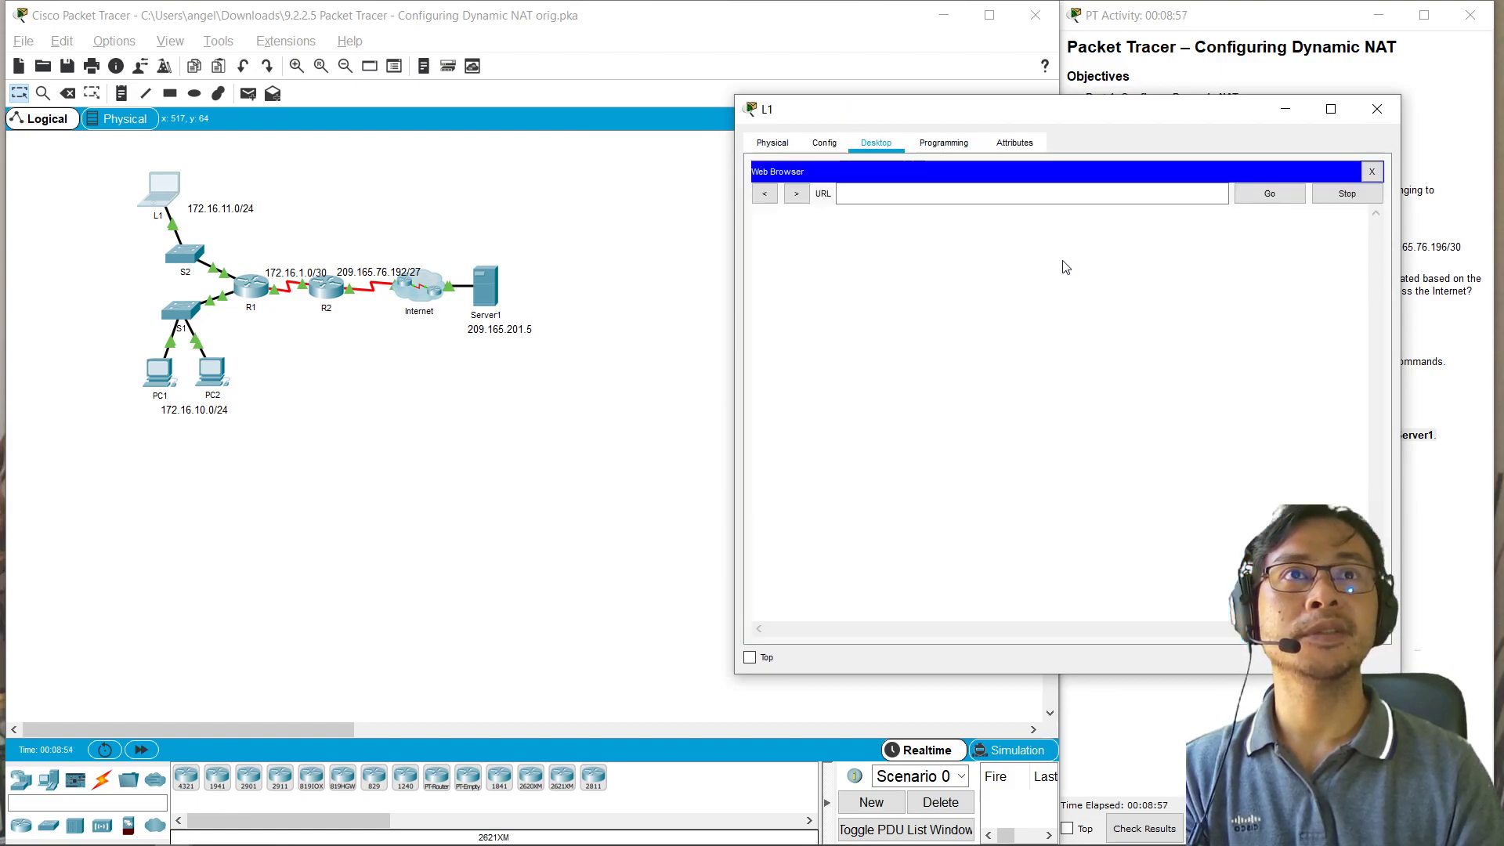
Step: Load Server1's page at 209.165.201.5 in L1's web browser, copy the address for reuse, and close L1's window
left_click(898, 193)
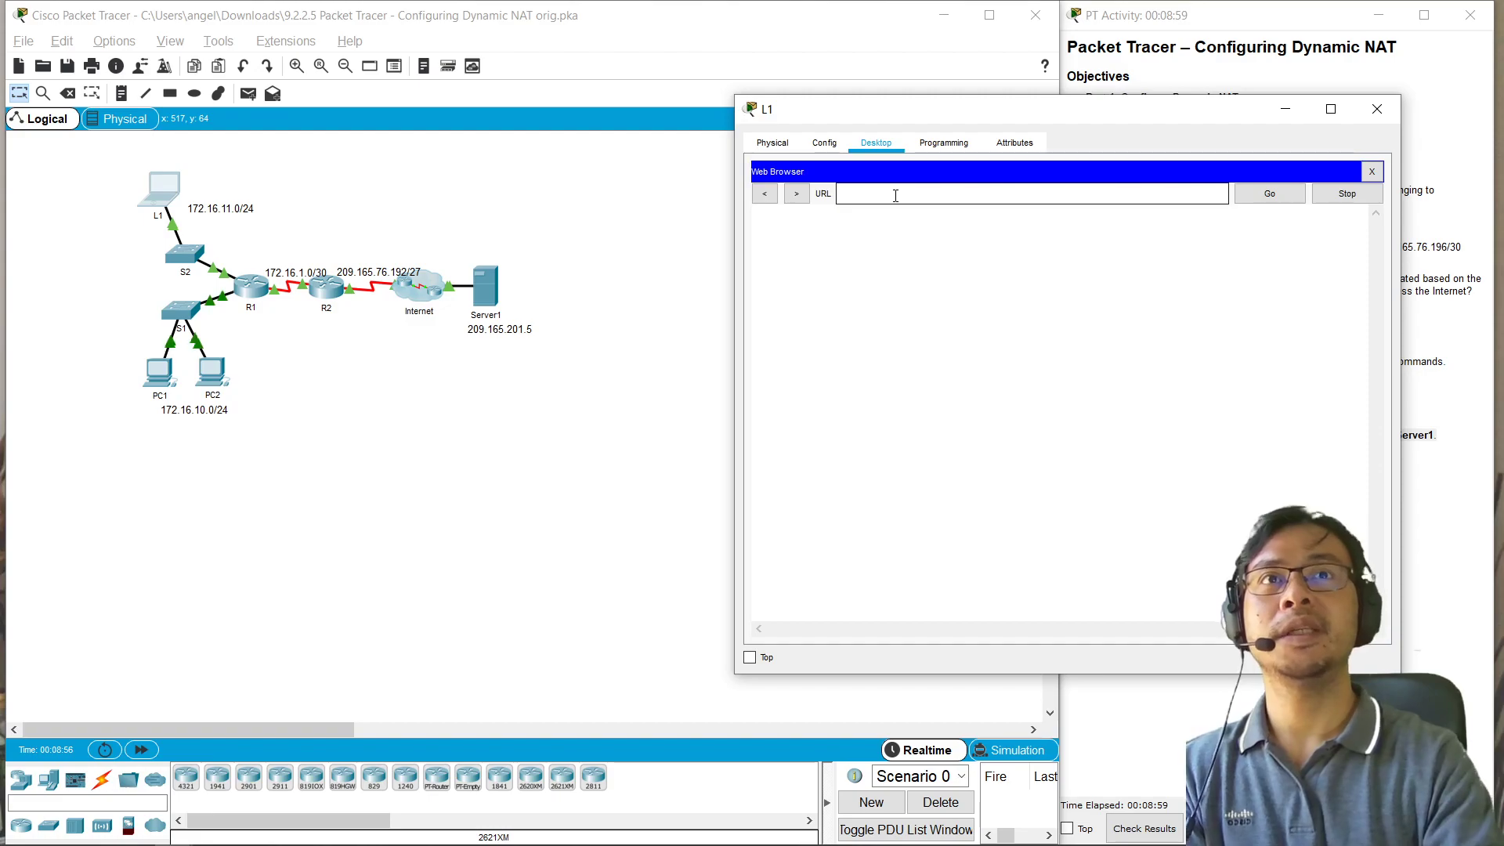
type("209.165.201.5")
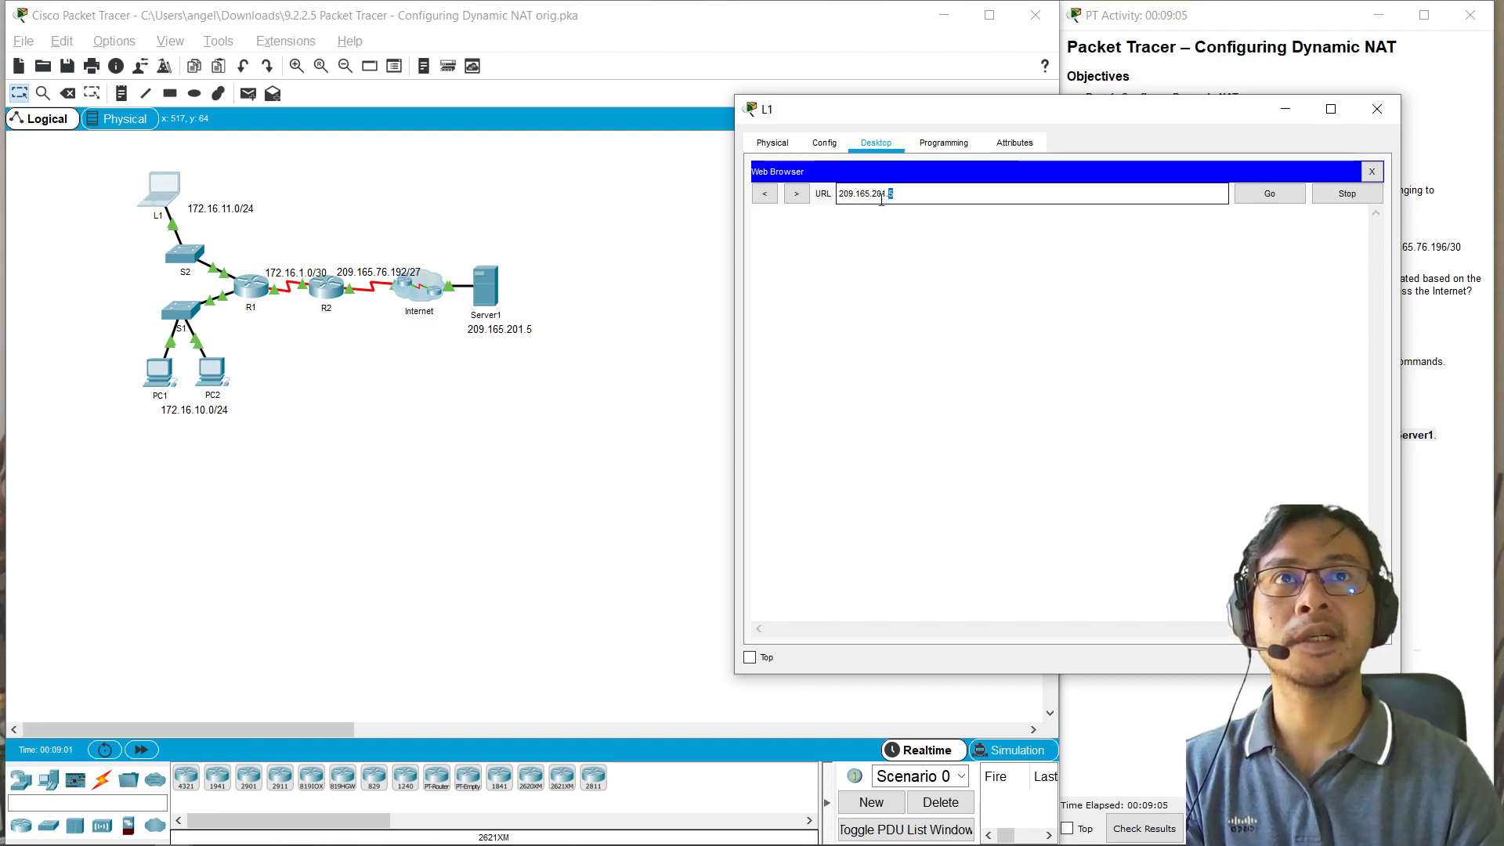
left_click_drag(882, 199, 829, 235)
key("ctrl+c")
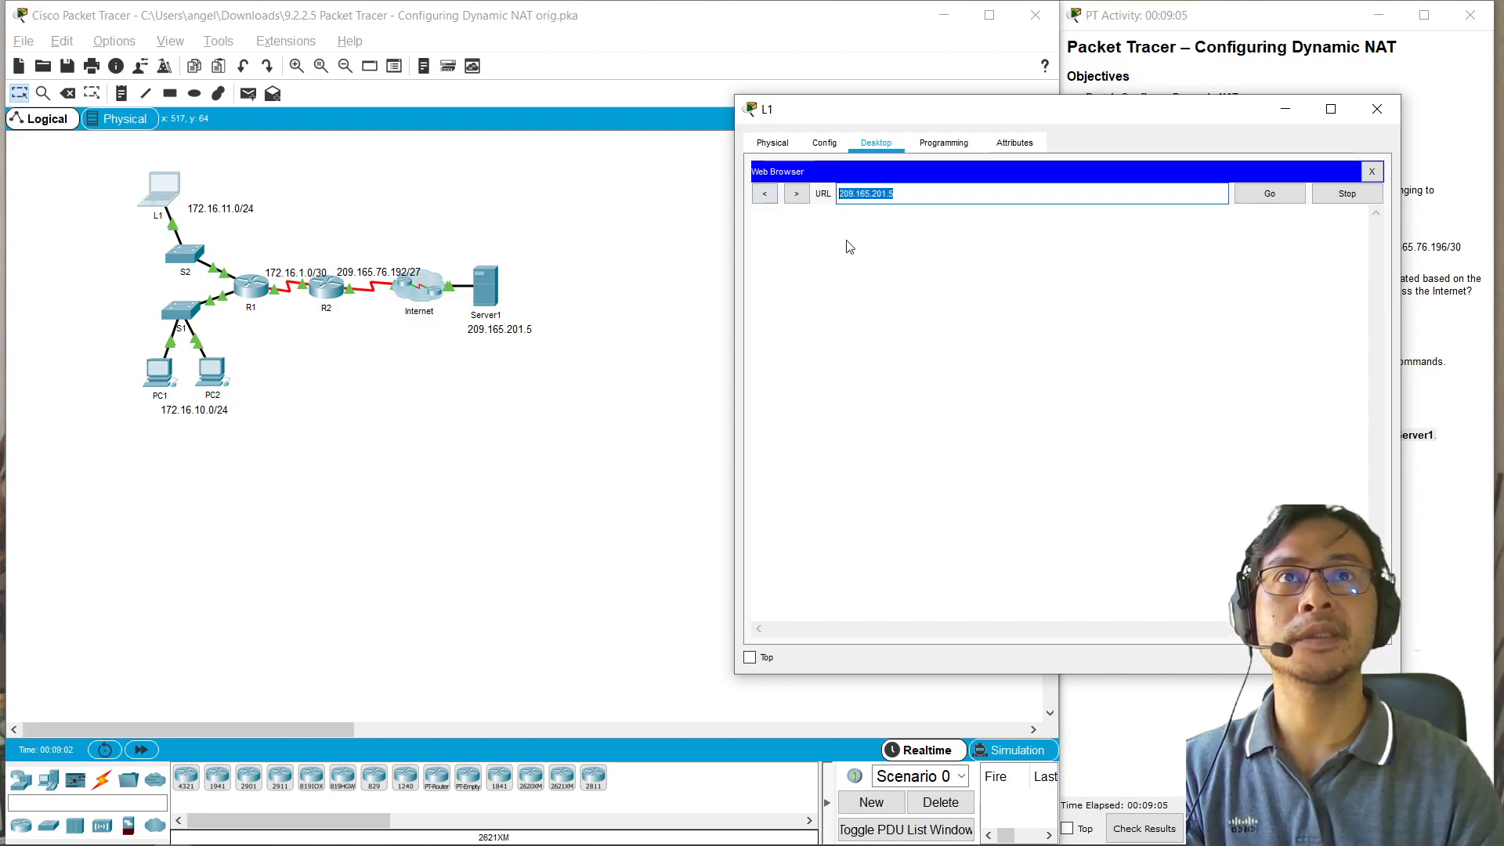
left_click(1259, 196)
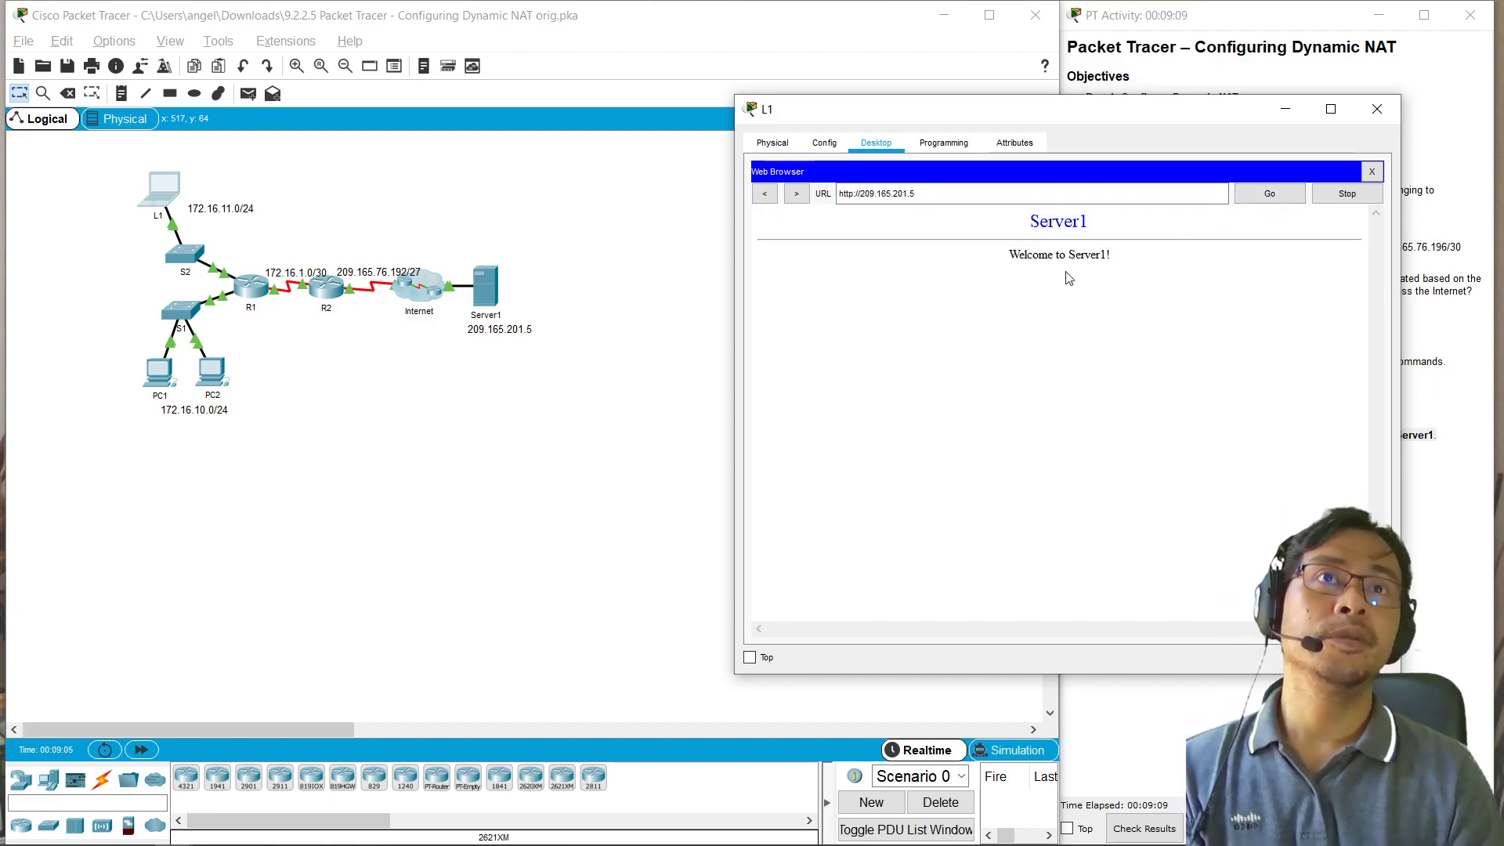
left_click_drag(1124, 287, 1254, 180)
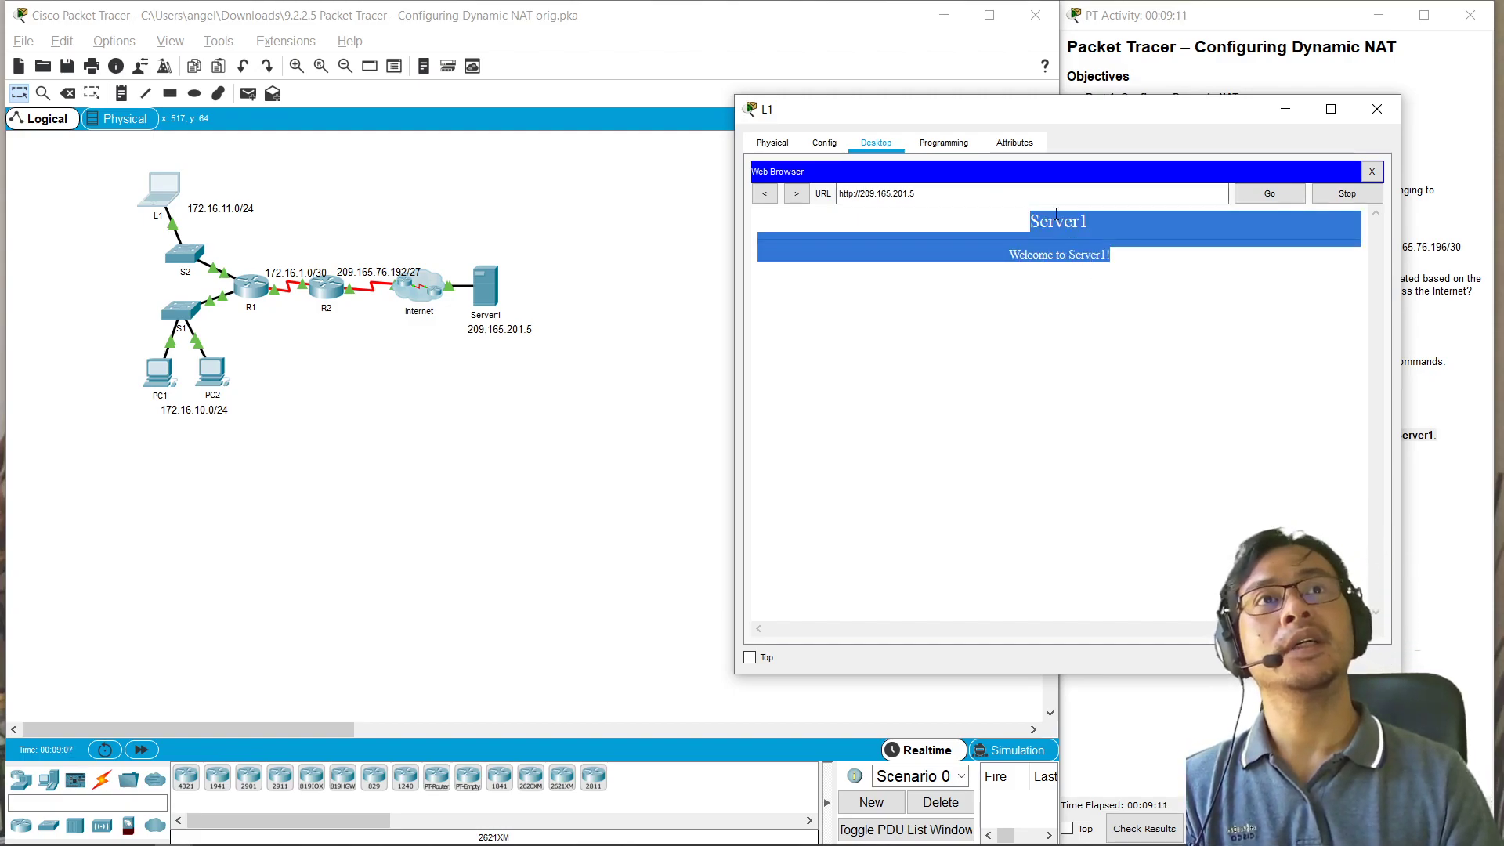
left_click(1369, 113)
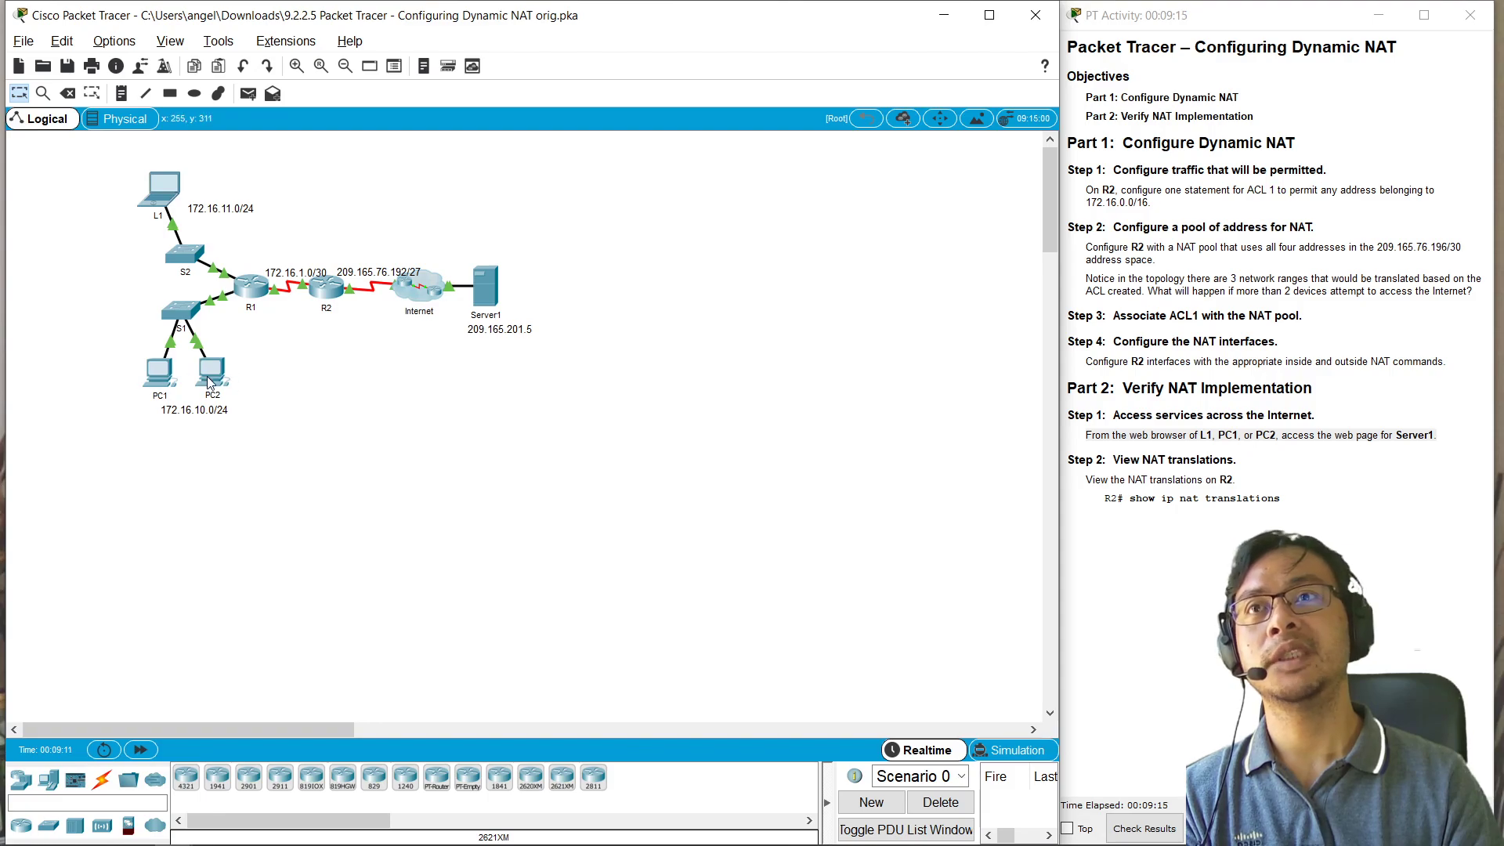
Step: Load Server1's page at 209.165.201.5 in PC1's web browser and close PC1's window
left_click(156, 371)
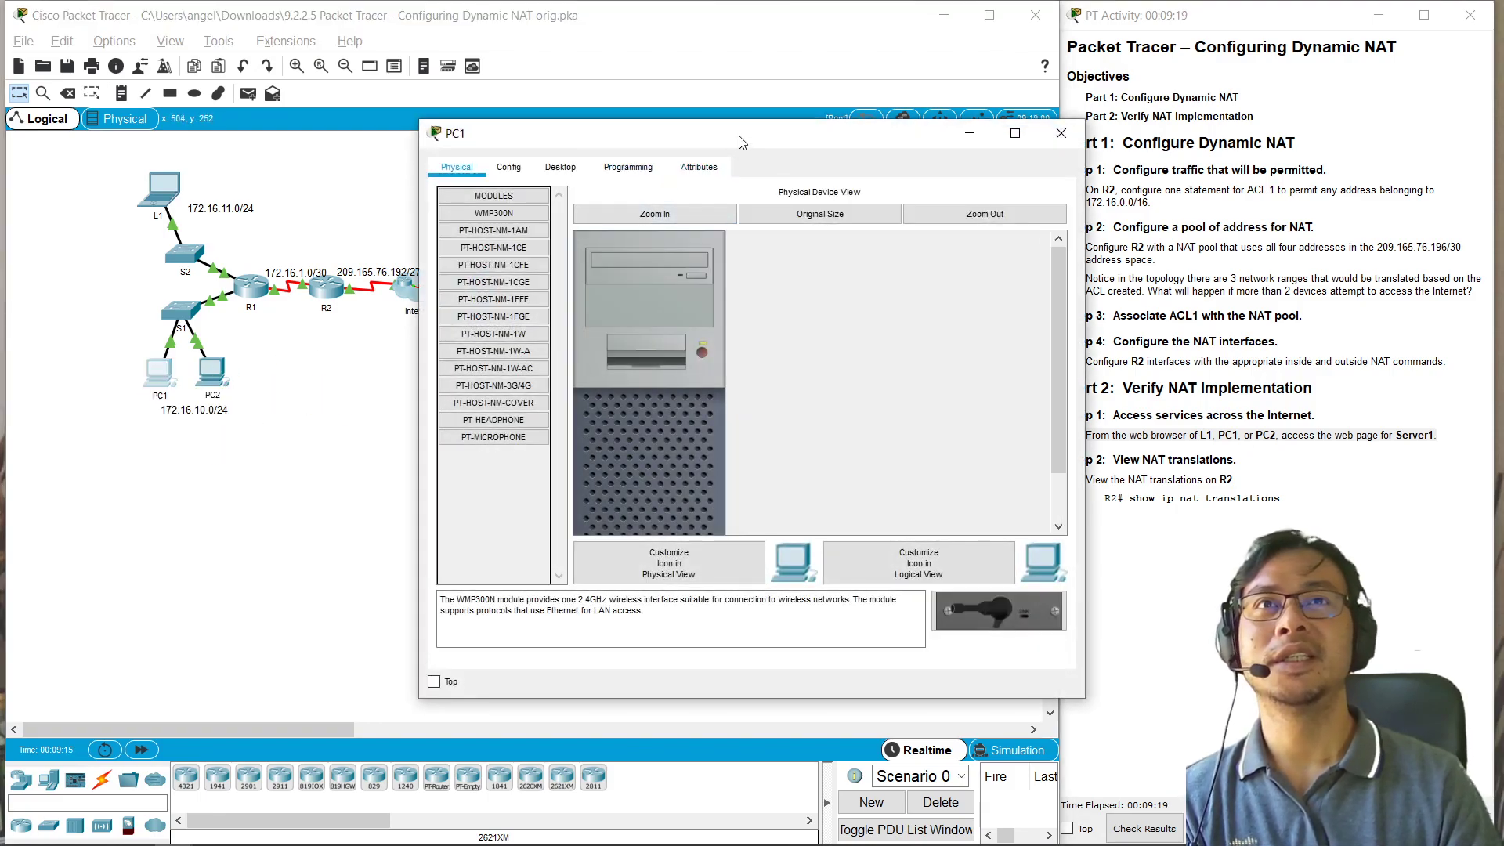
left_click_drag(742, 142, 863, 143)
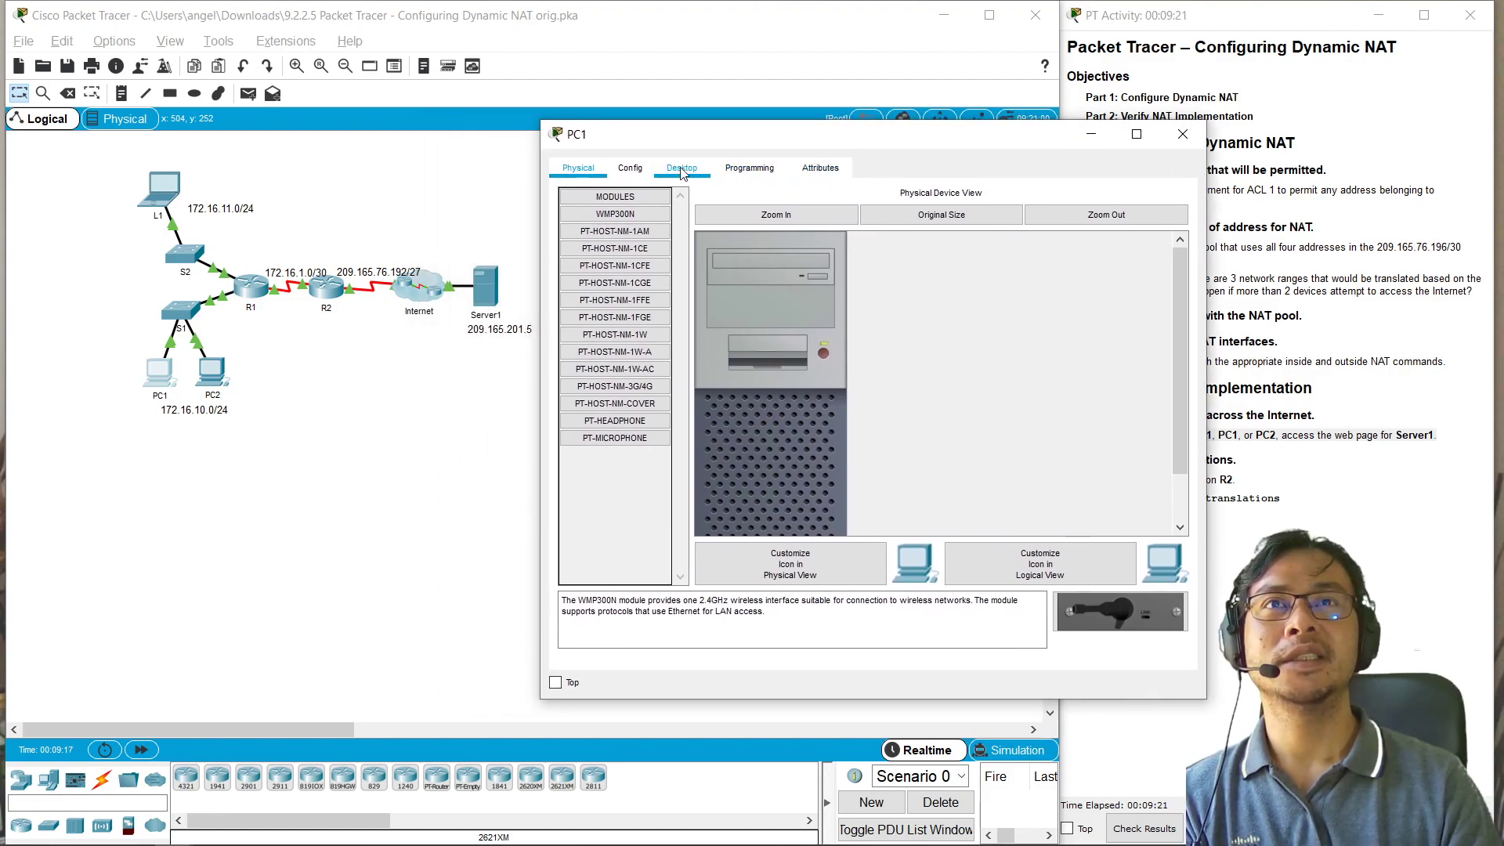
left_click(683, 168)
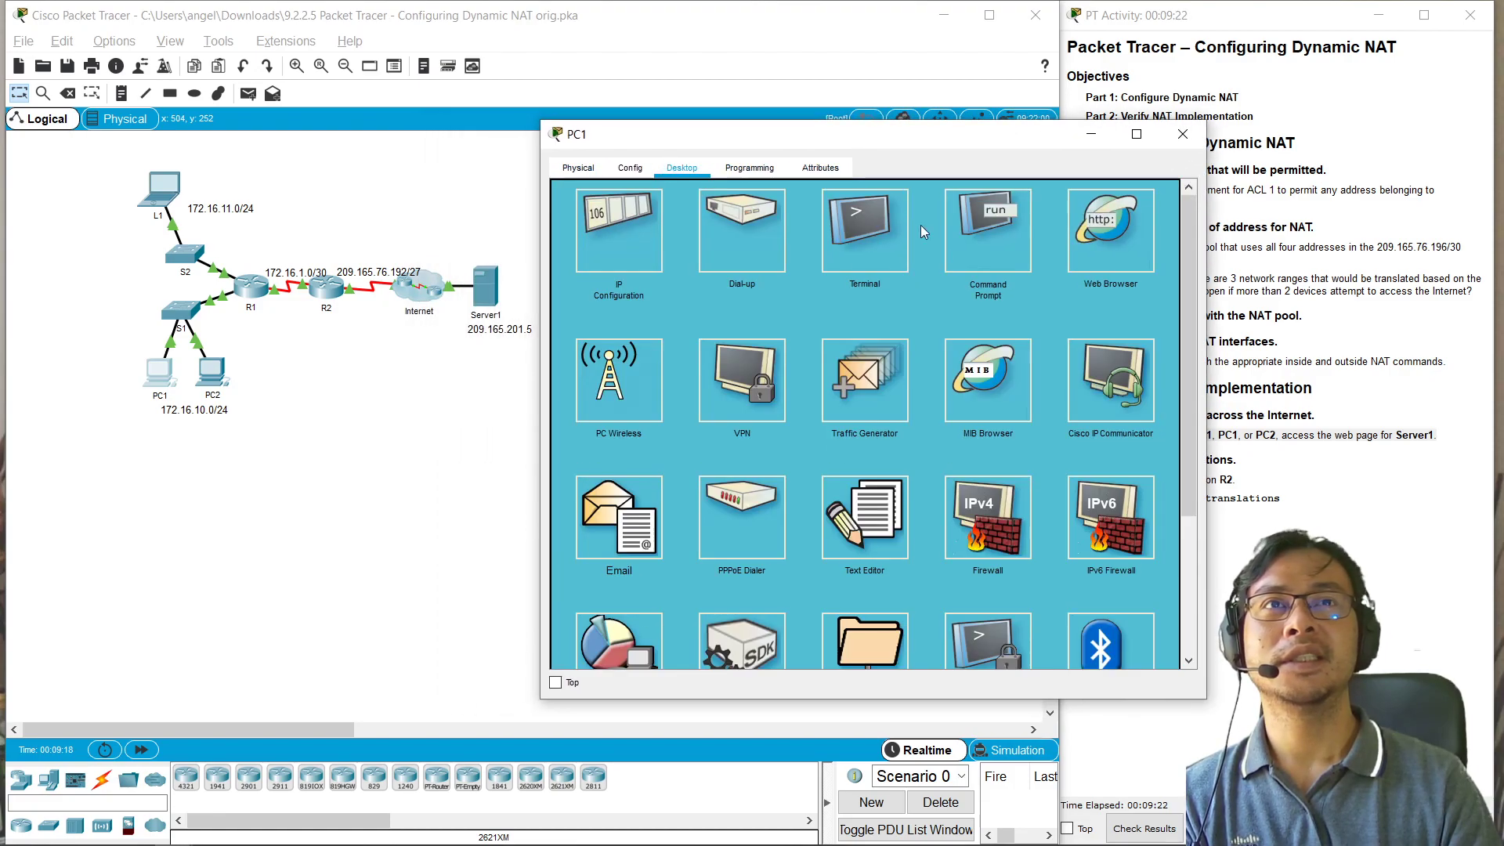
left_click(1098, 236)
key("ctrl+v")
left_click(1068, 225)
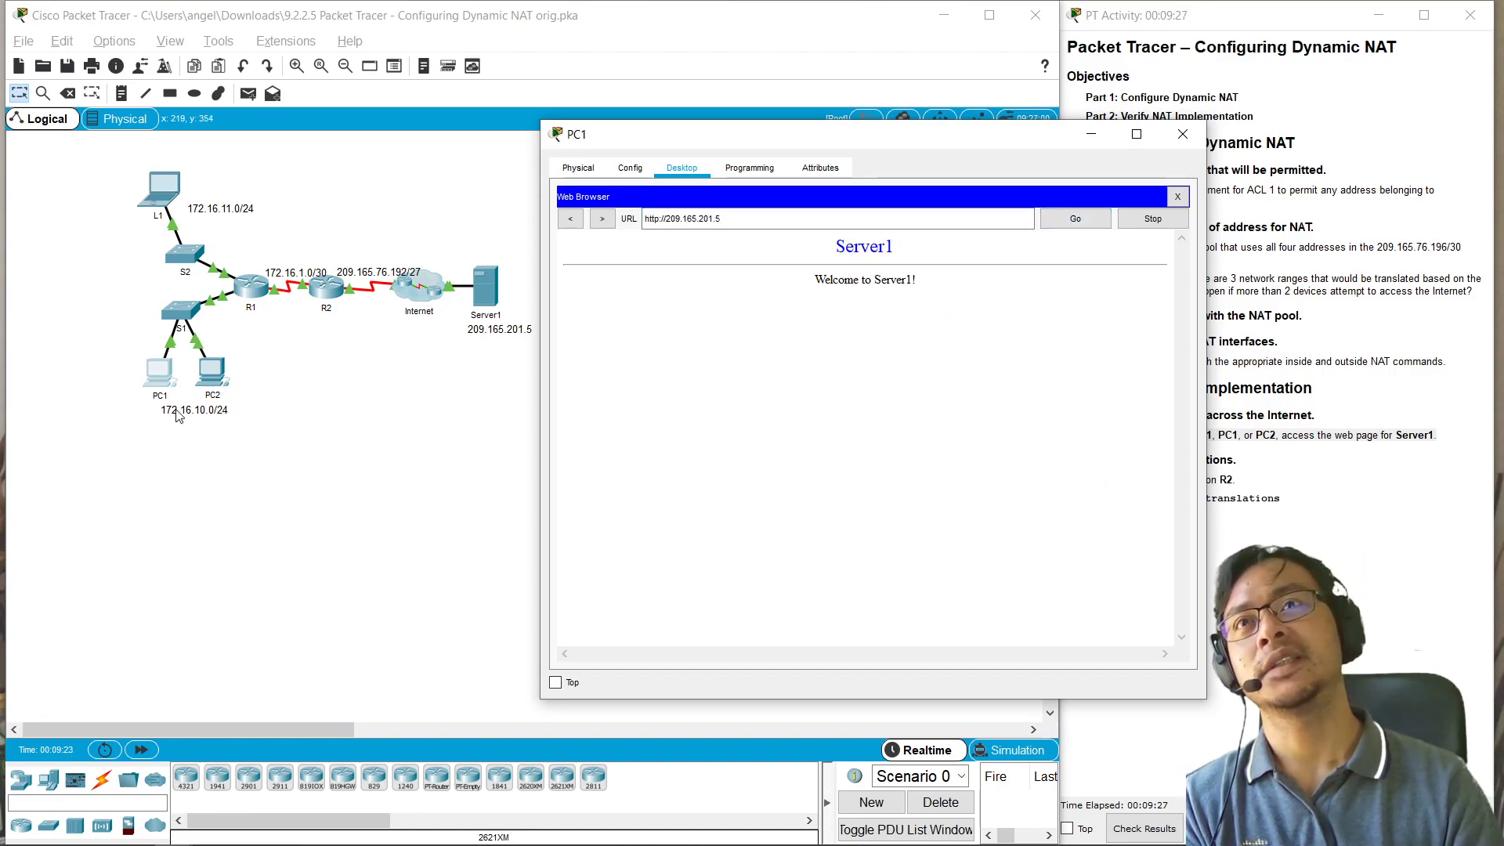
left_click(1183, 135)
Step: Open the web browser on PC2
left_click(218, 368)
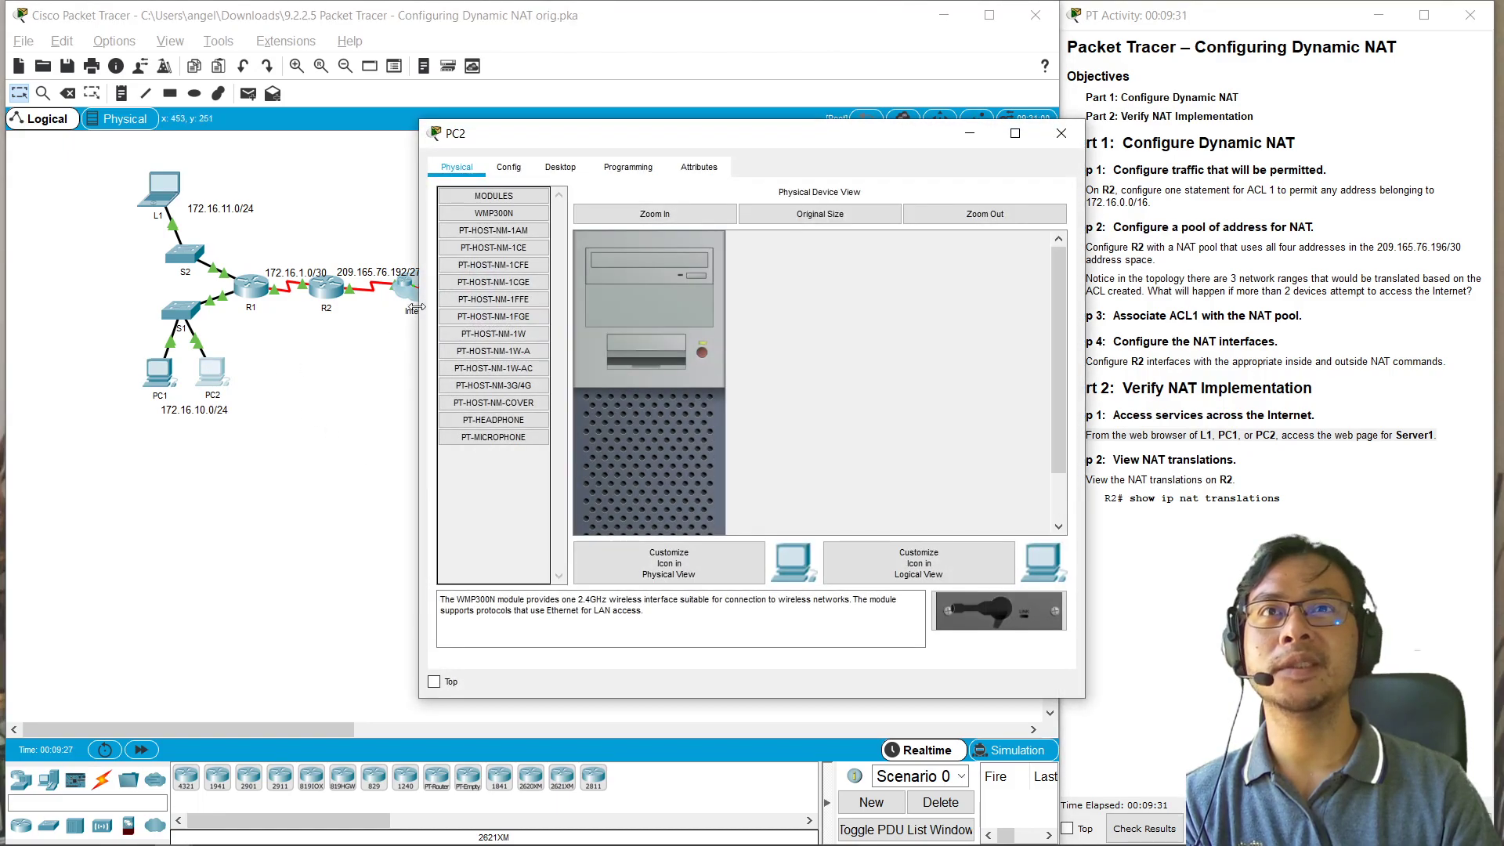
left_click_drag(530, 135, 663, 157)
left_click(663, 187)
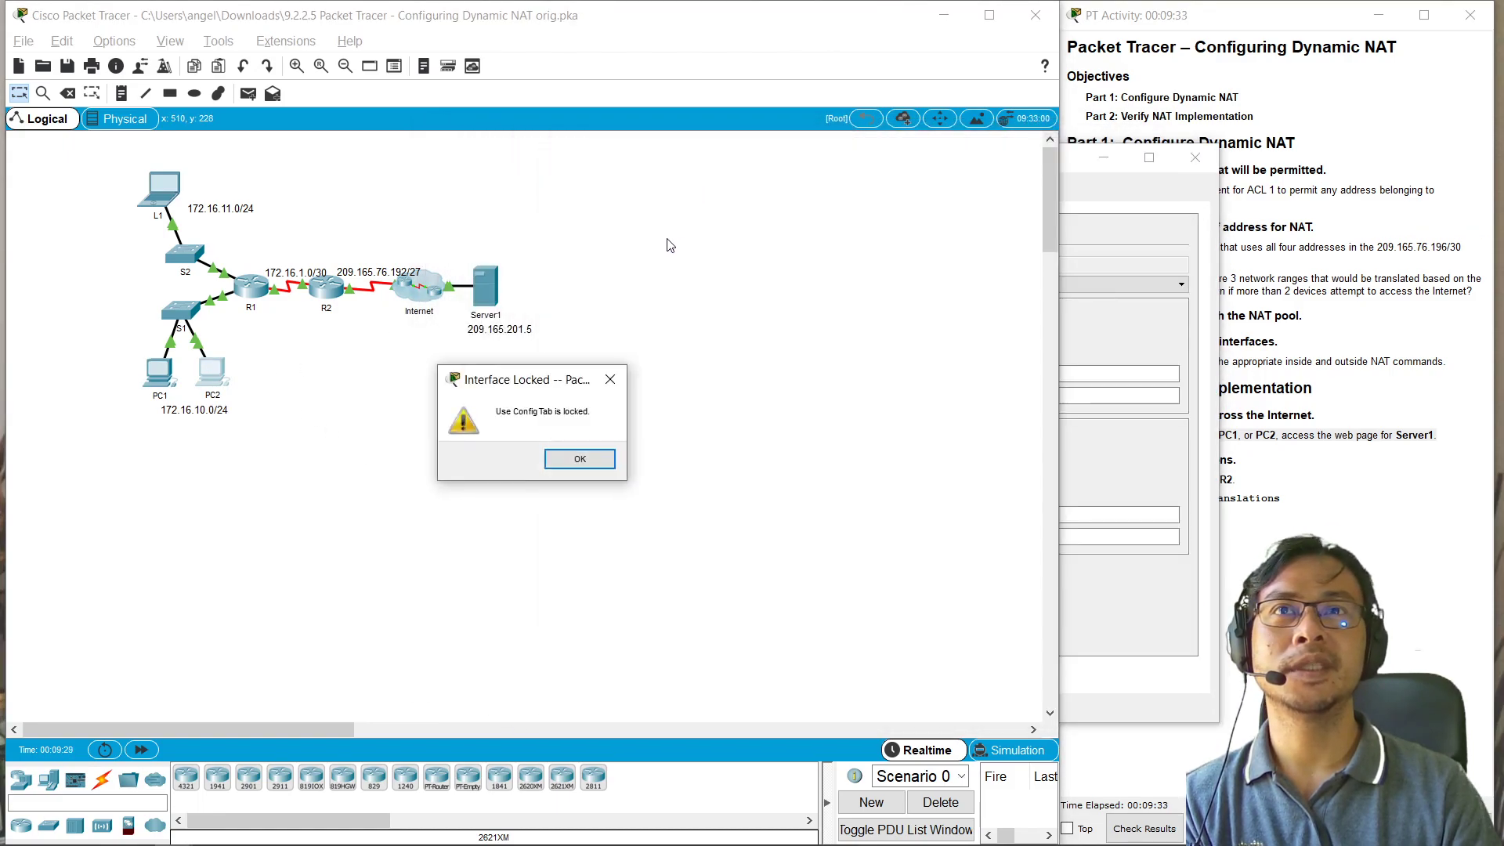
left_click(613, 379)
left_click(1087, 190)
left_click(694, 191)
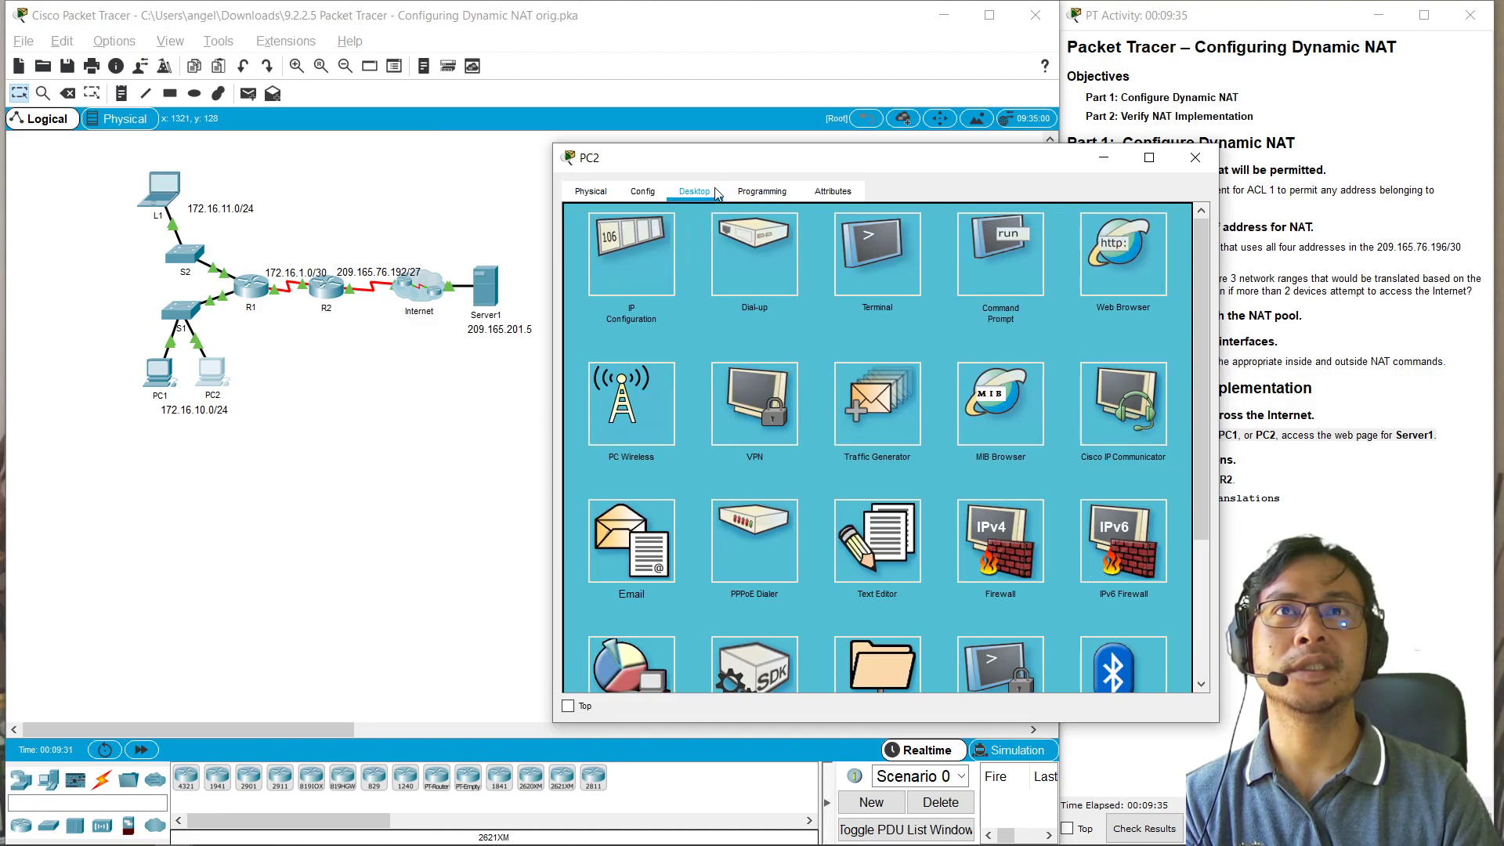
left_click(1095, 227)
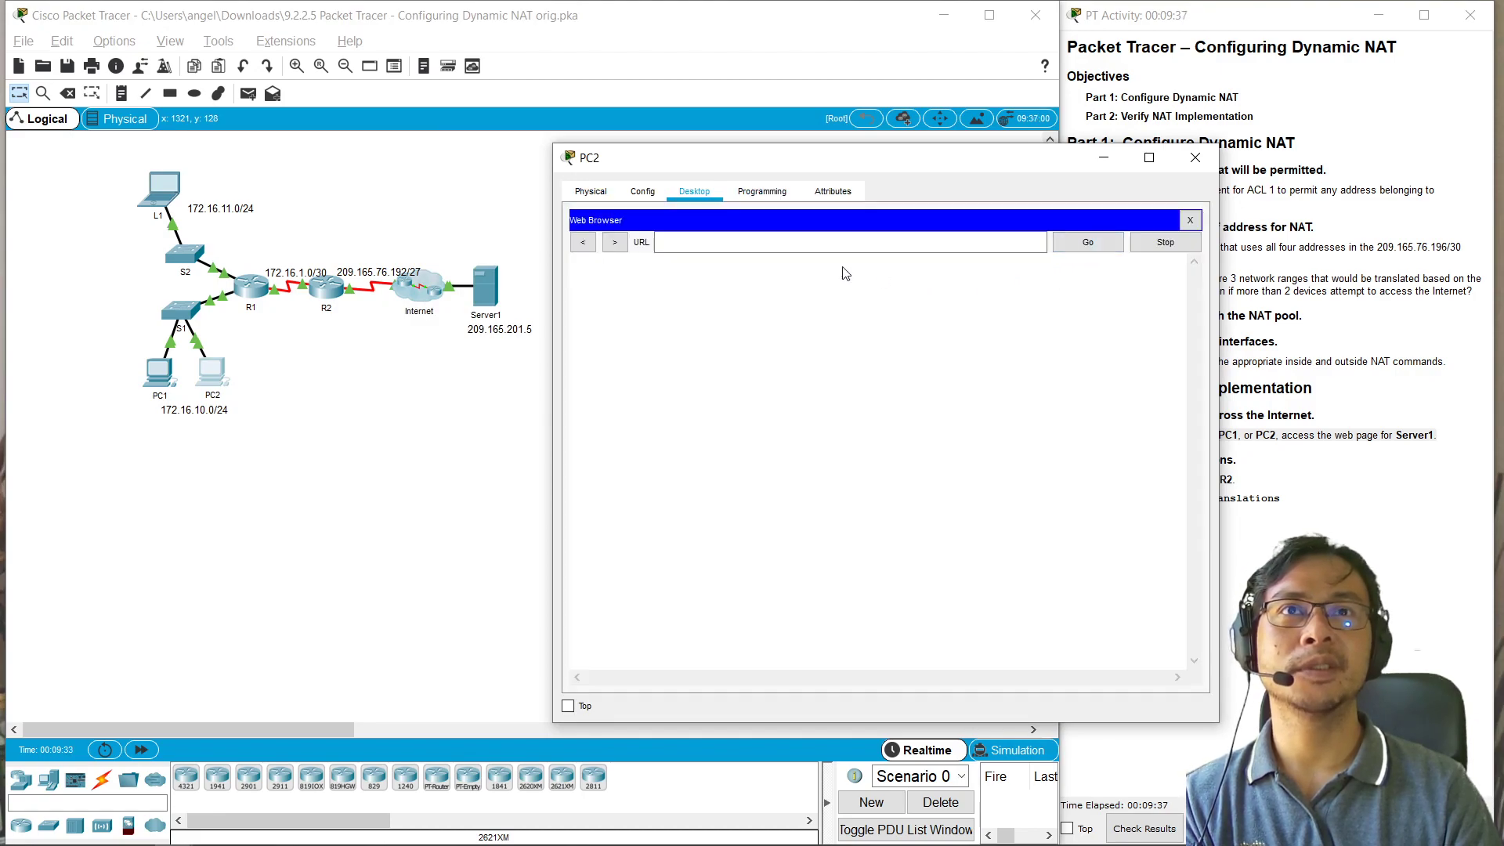
Step: Request Server1's page at 209.165.201.5 from PC2, examine the browser's response and close PC2's window
key("ctrl+v")
left_click(1085, 243)
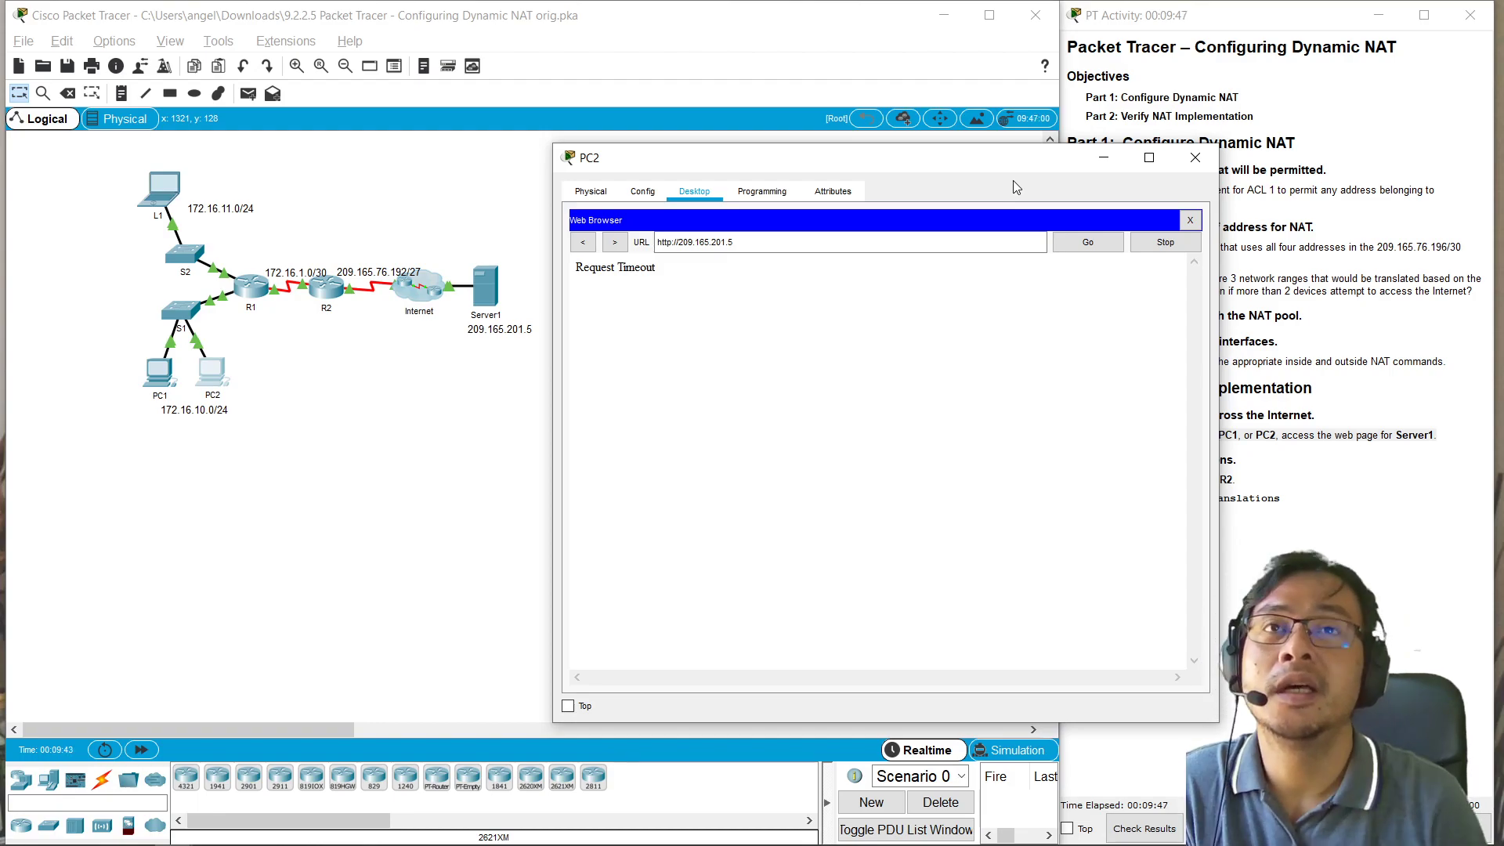
left_click(729, 243)
left_click_drag(662, 269, 583, 278)
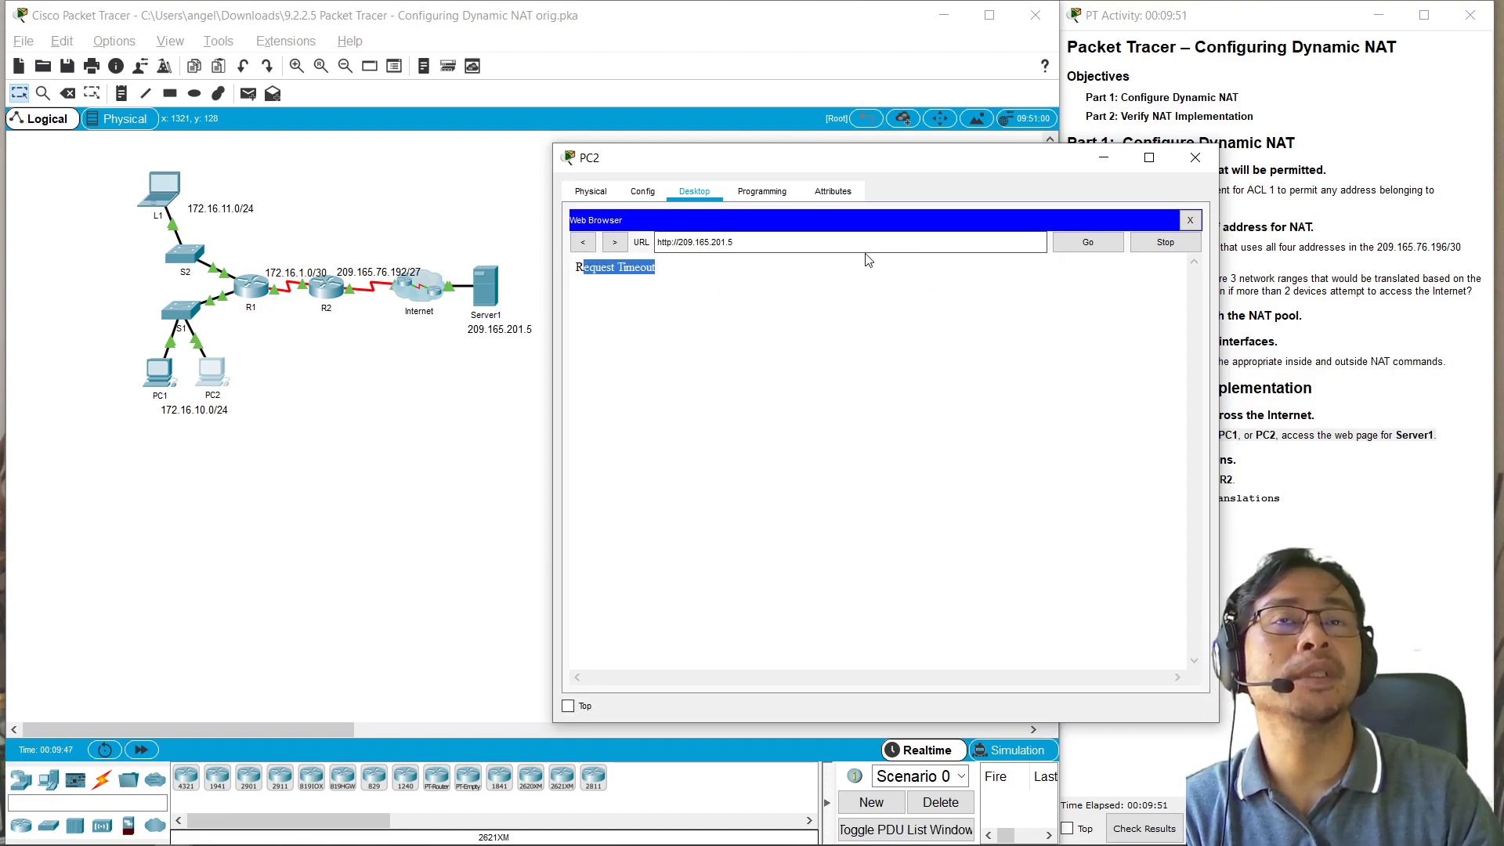
left_click(1195, 157)
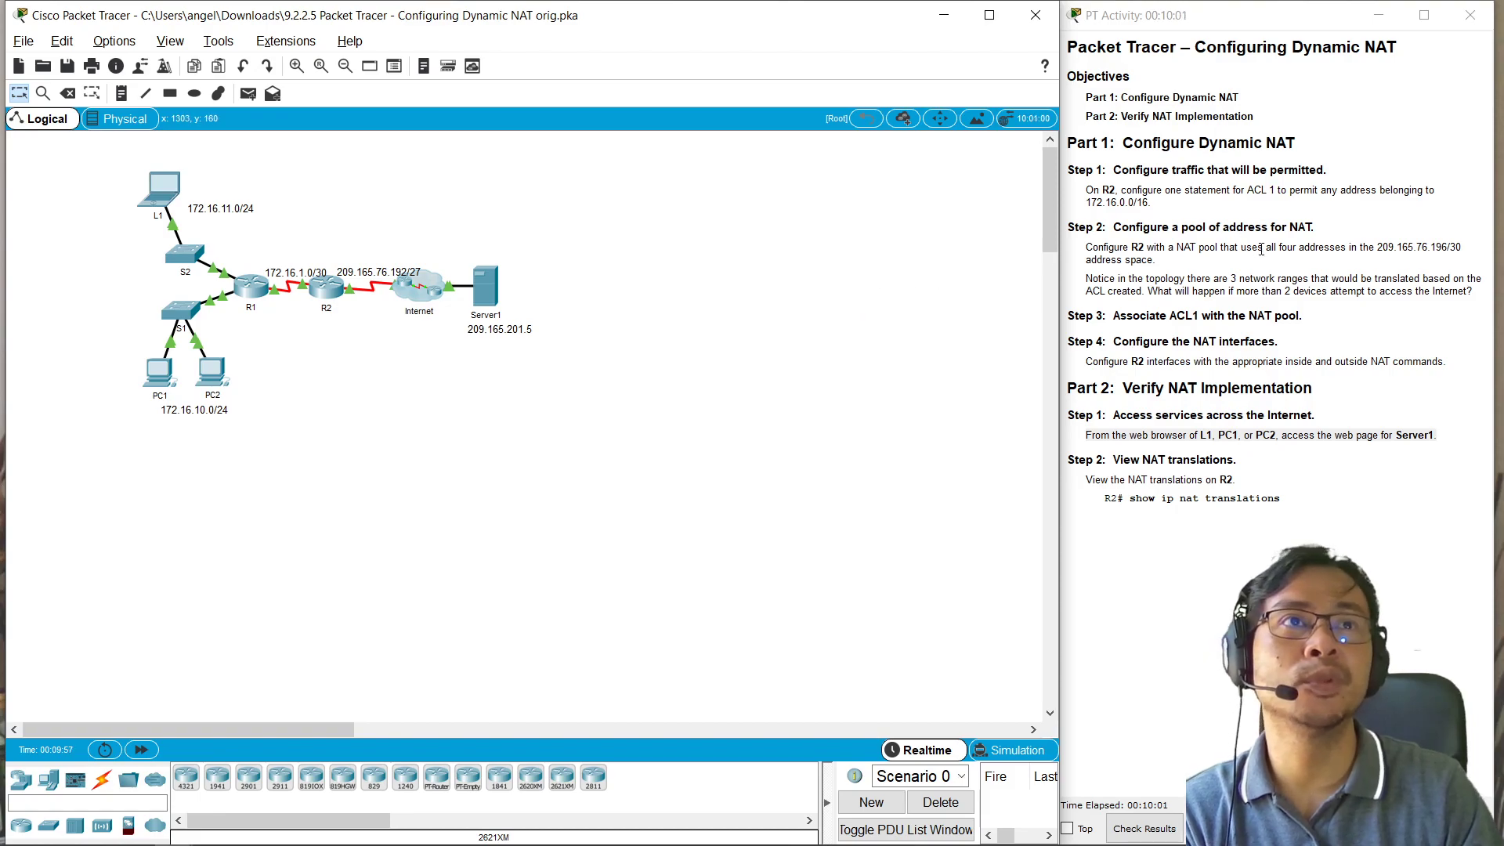
Step: Review the pool address range in the Step 2 instruction and run do sh ip nat trans in R2's command line
left_click_drag(1376, 248, 1464, 248)
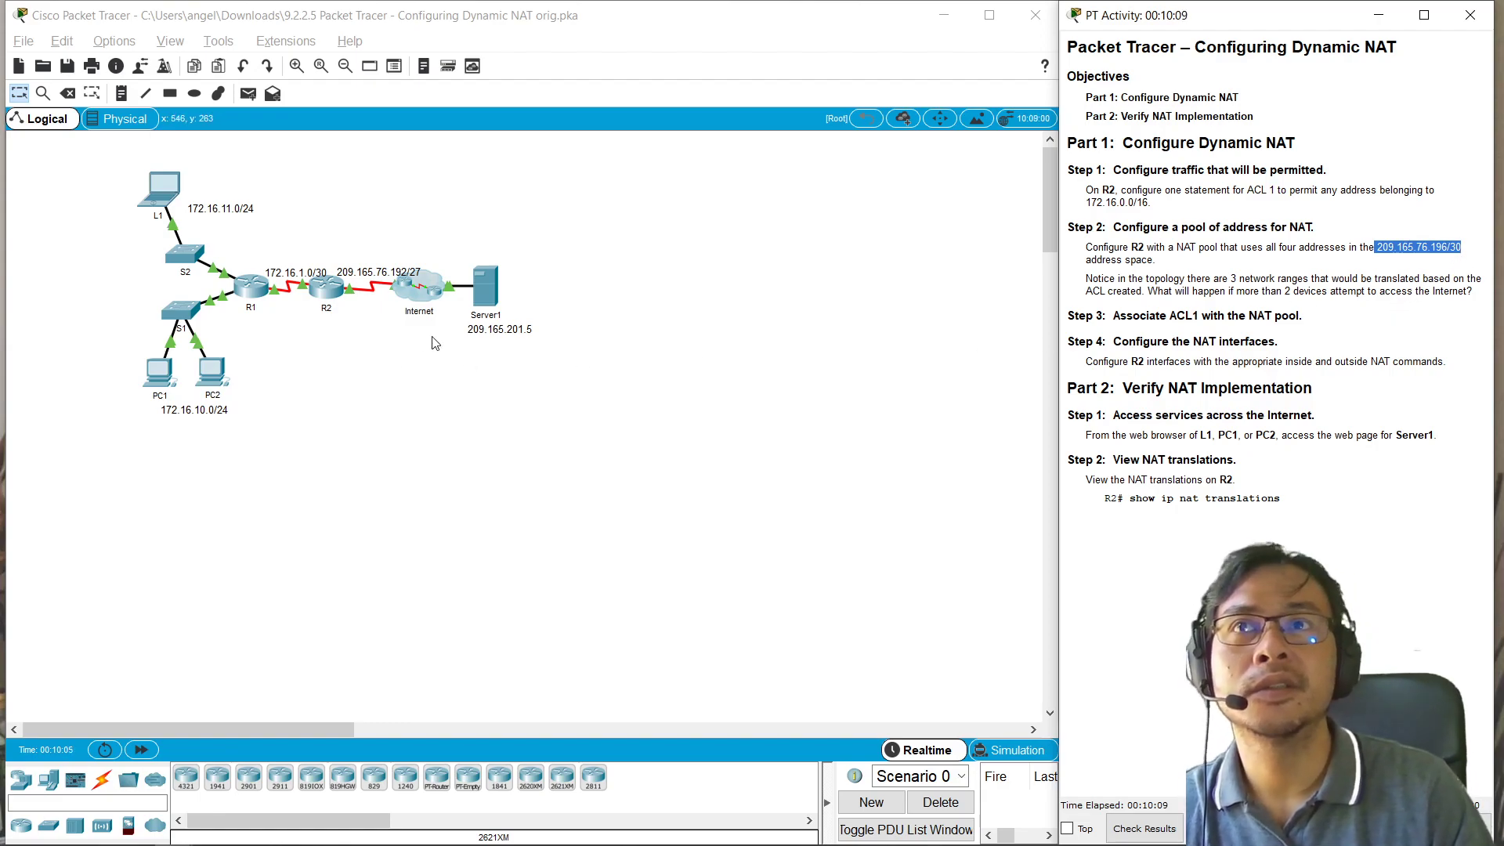
left_click(351, 333)
left_click(327, 288)
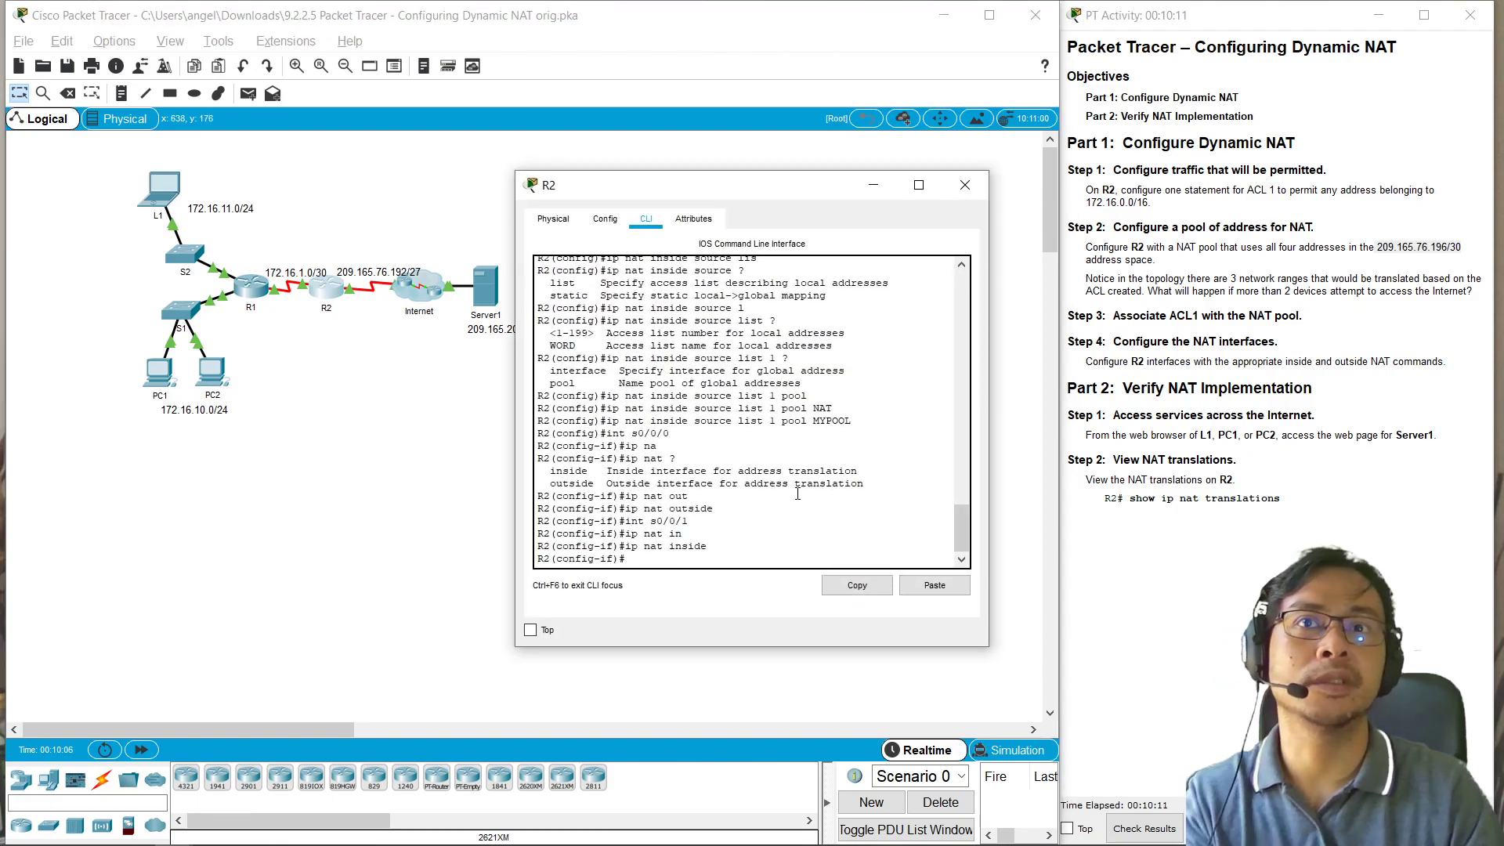
key("Return")
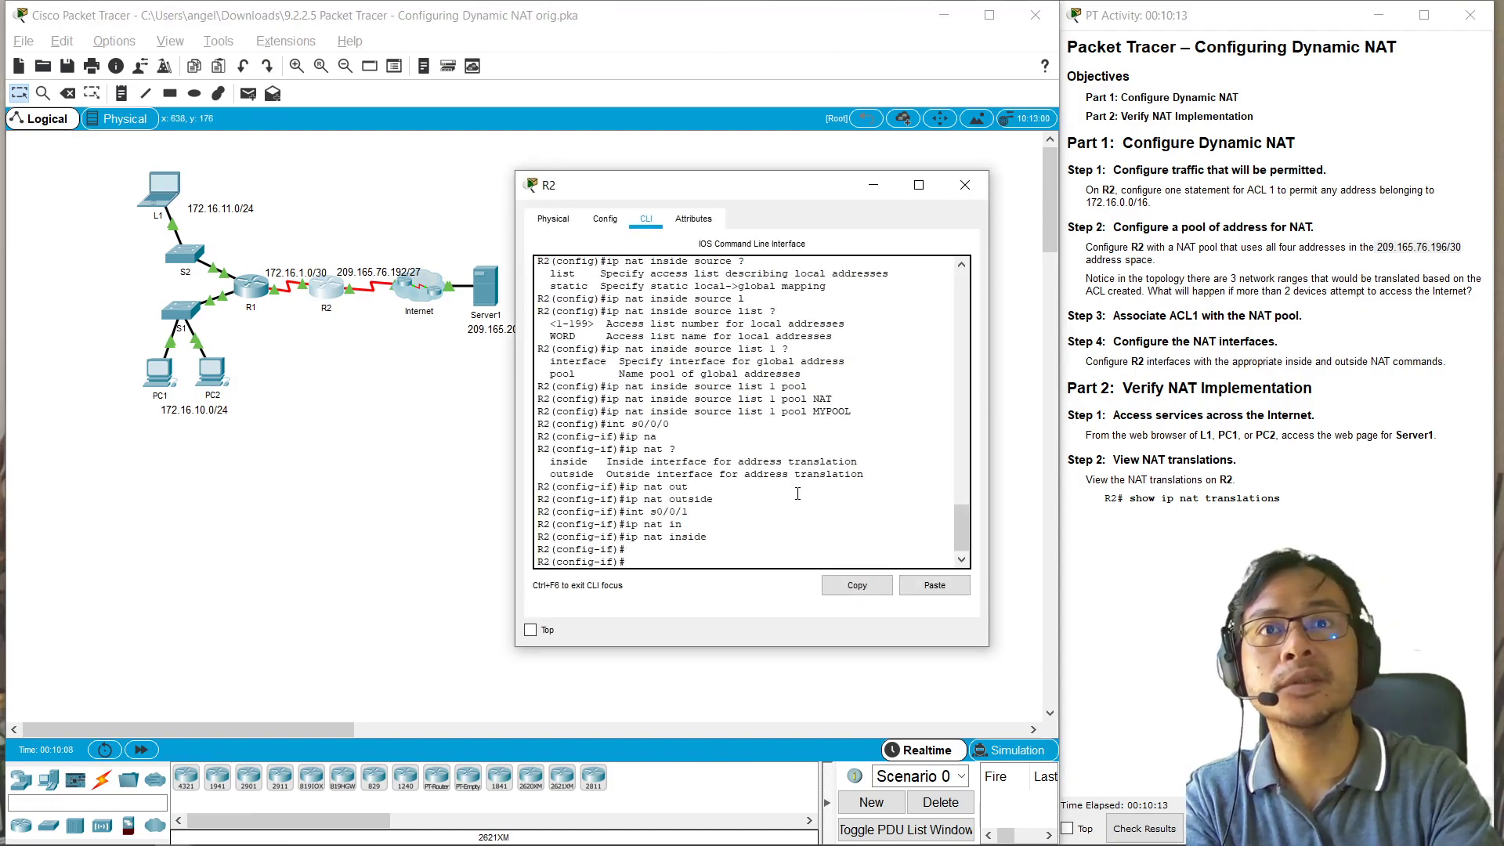
type("do sh ip nat tra")
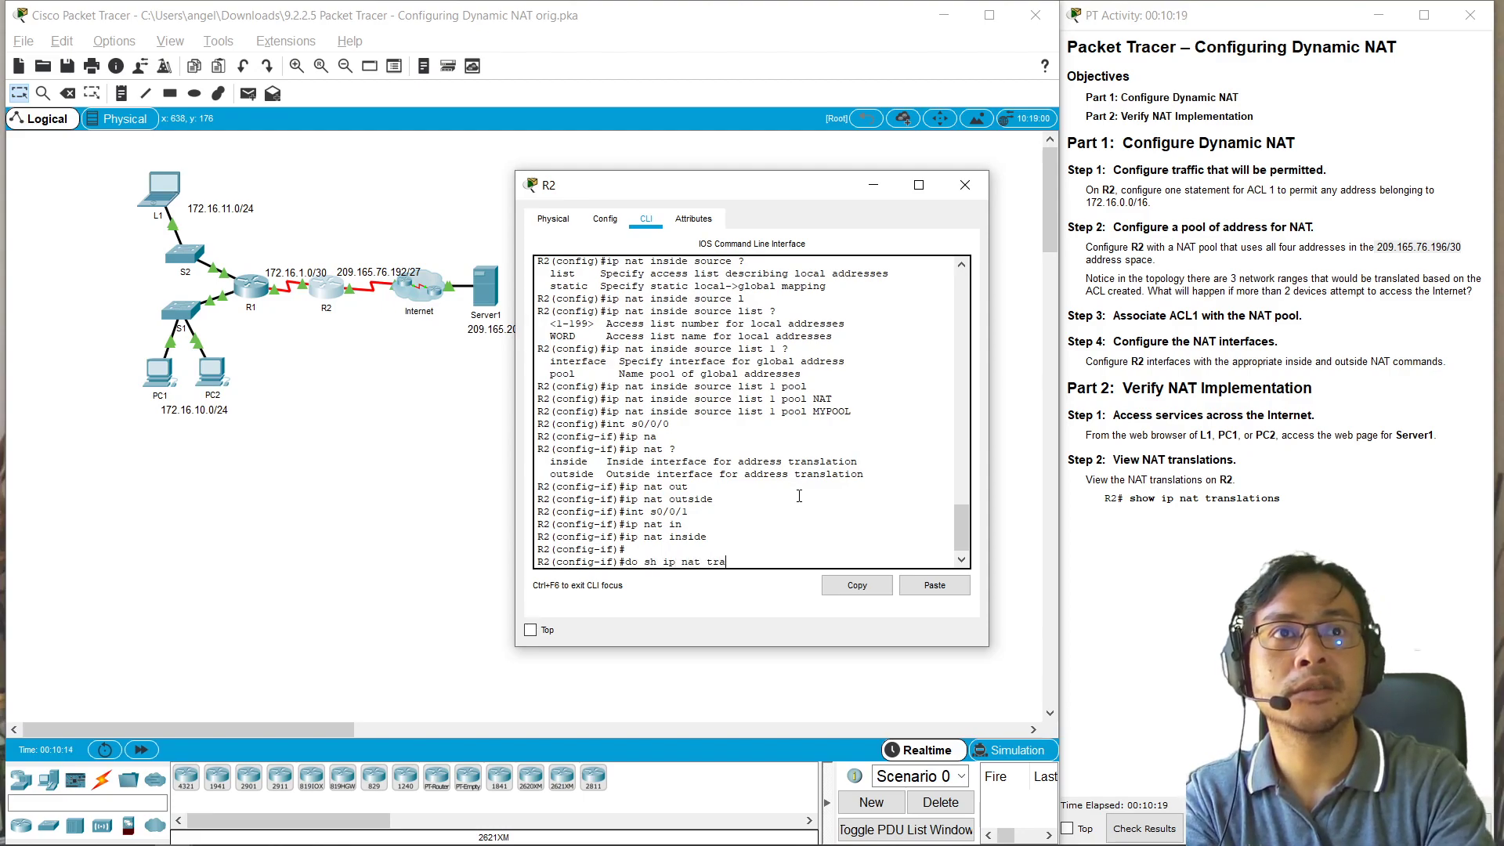
key("Tab")
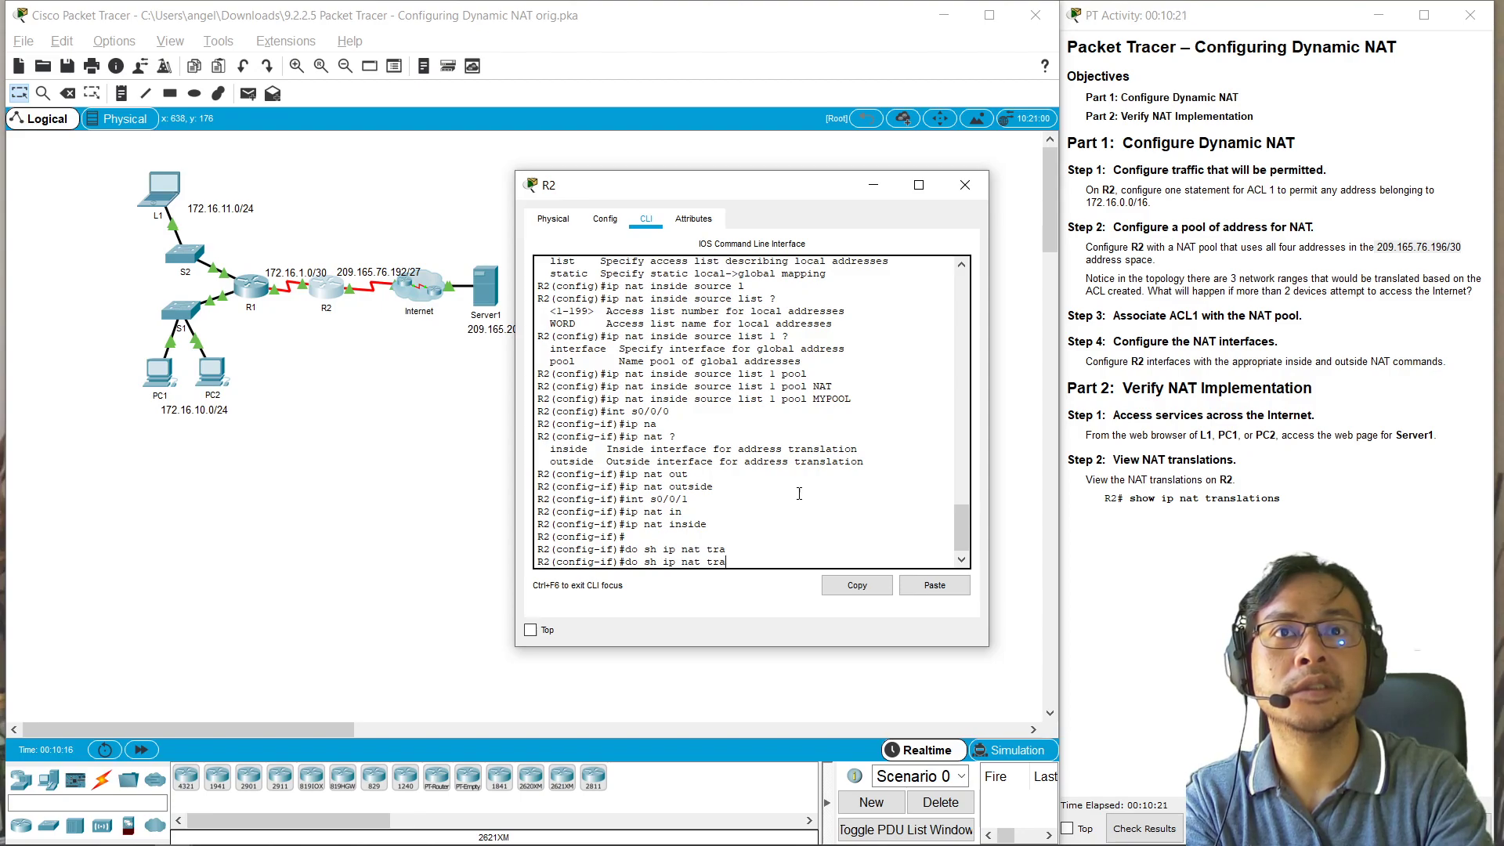
key("Return")
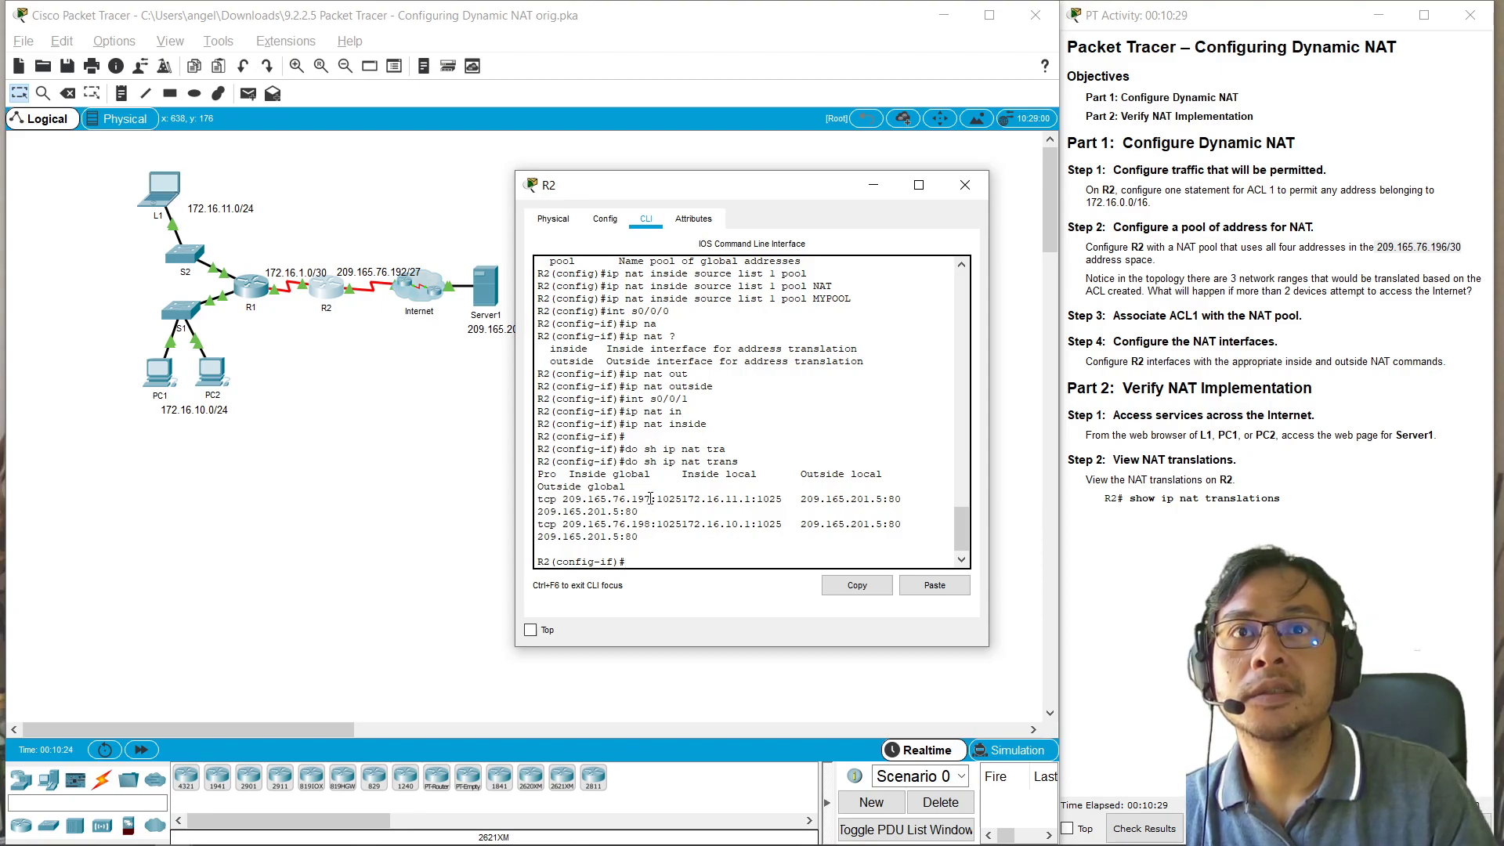
Step: Examine the inside global addresses in R2's NAT translation table and compare them with the pool range in the instructions
left_click_drag(650, 499, 545, 499)
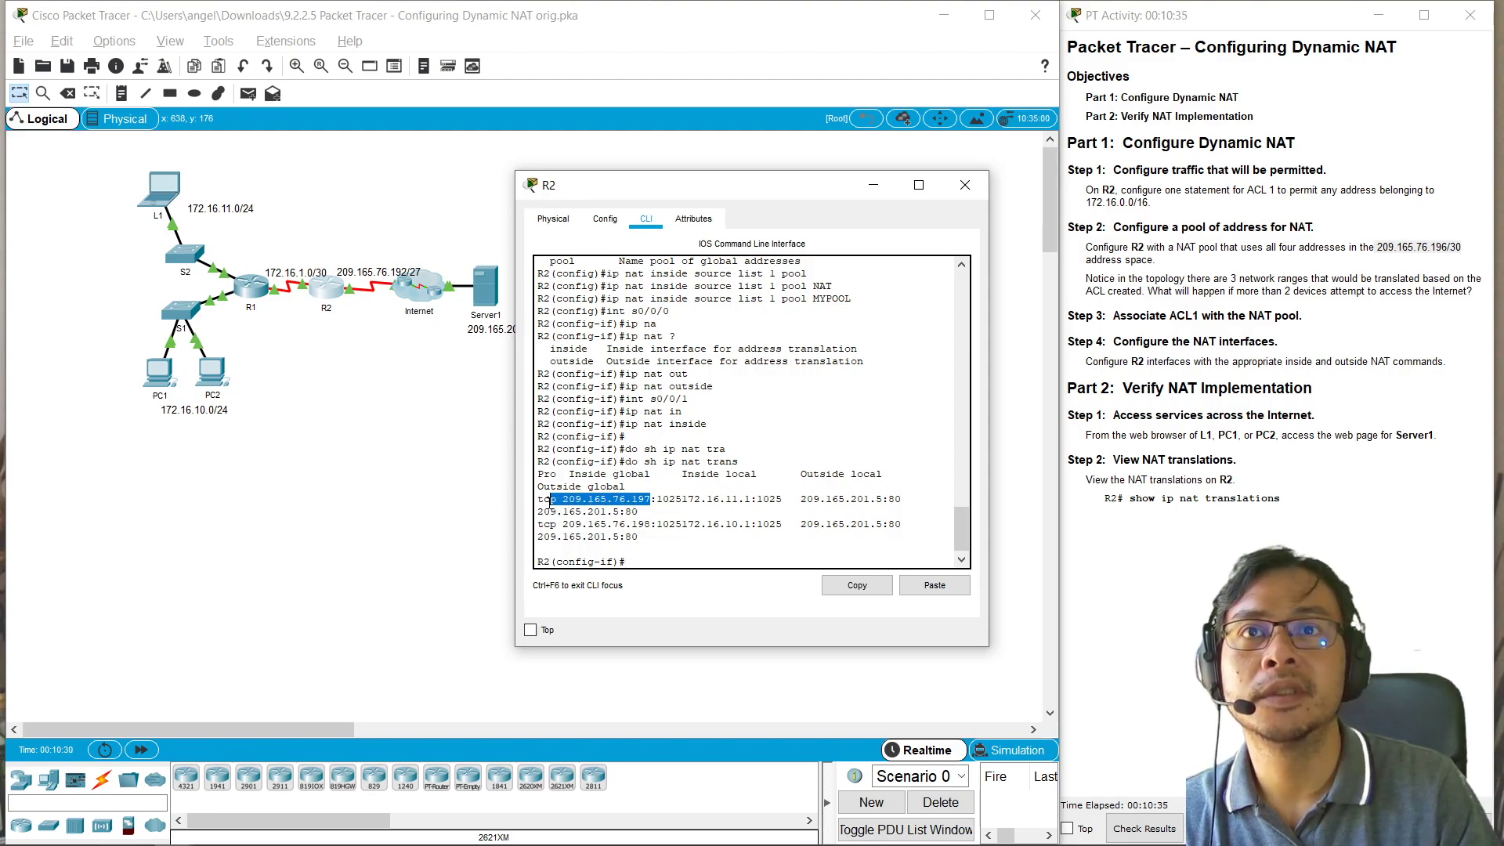
left_click_drag(652, 512, 537, 525)
left_click_drag(645, 537, 535, 503)
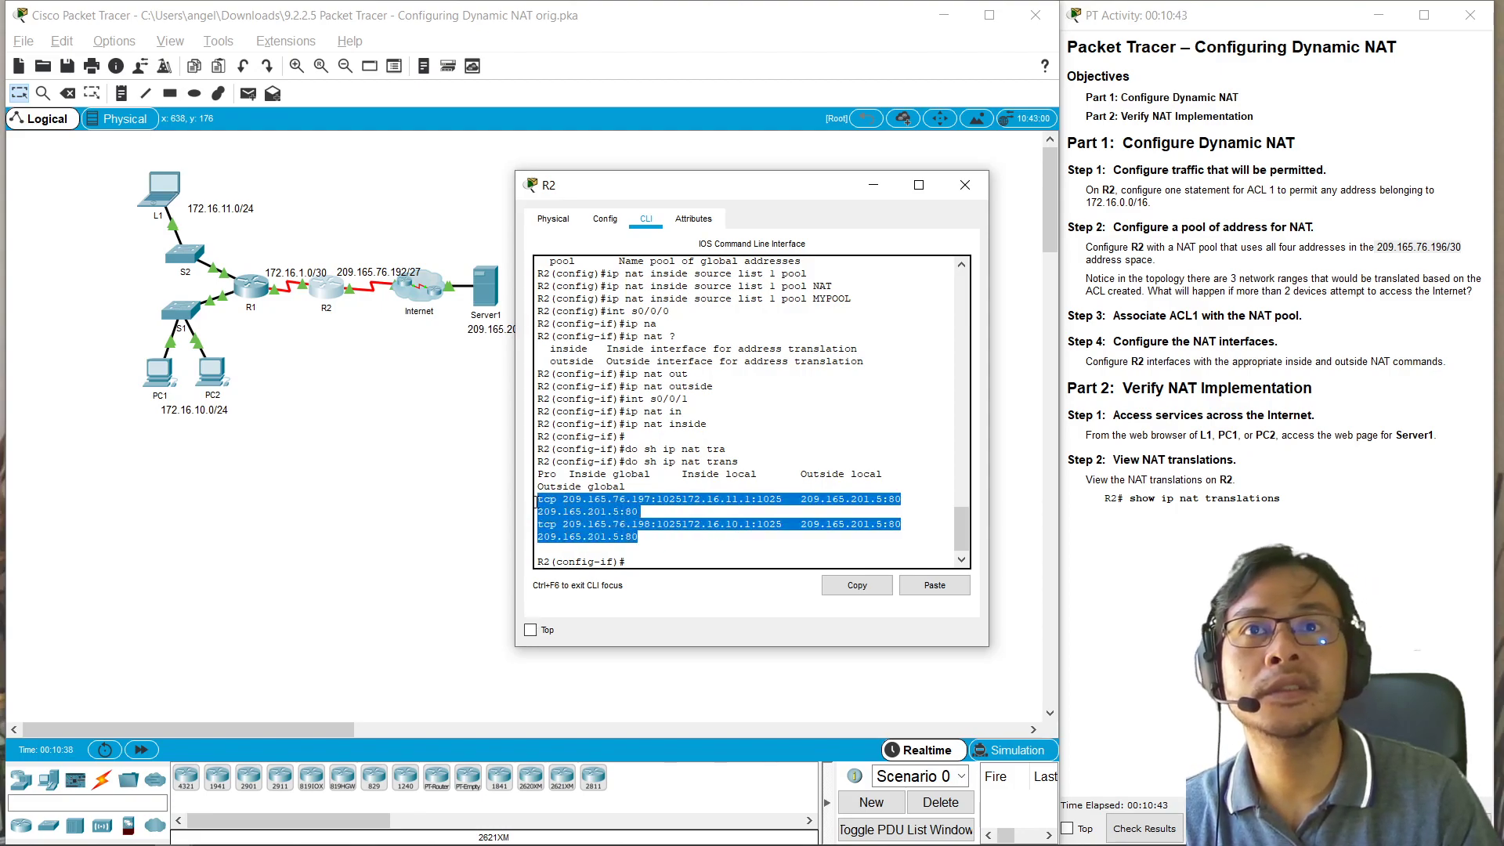
left_click(663, 514)
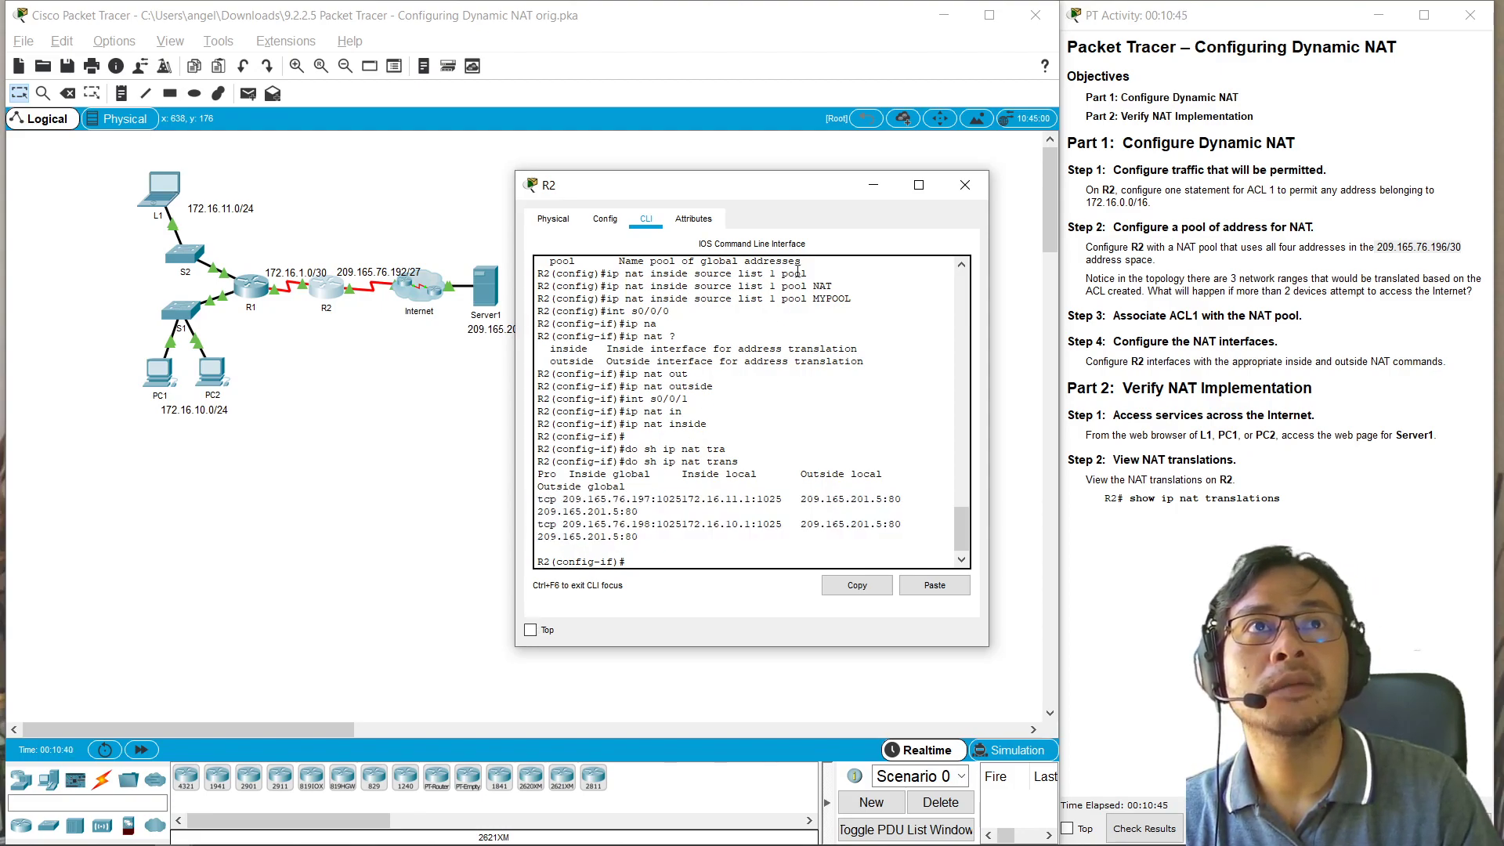
left_click_drag(796, 187, 918, 114)
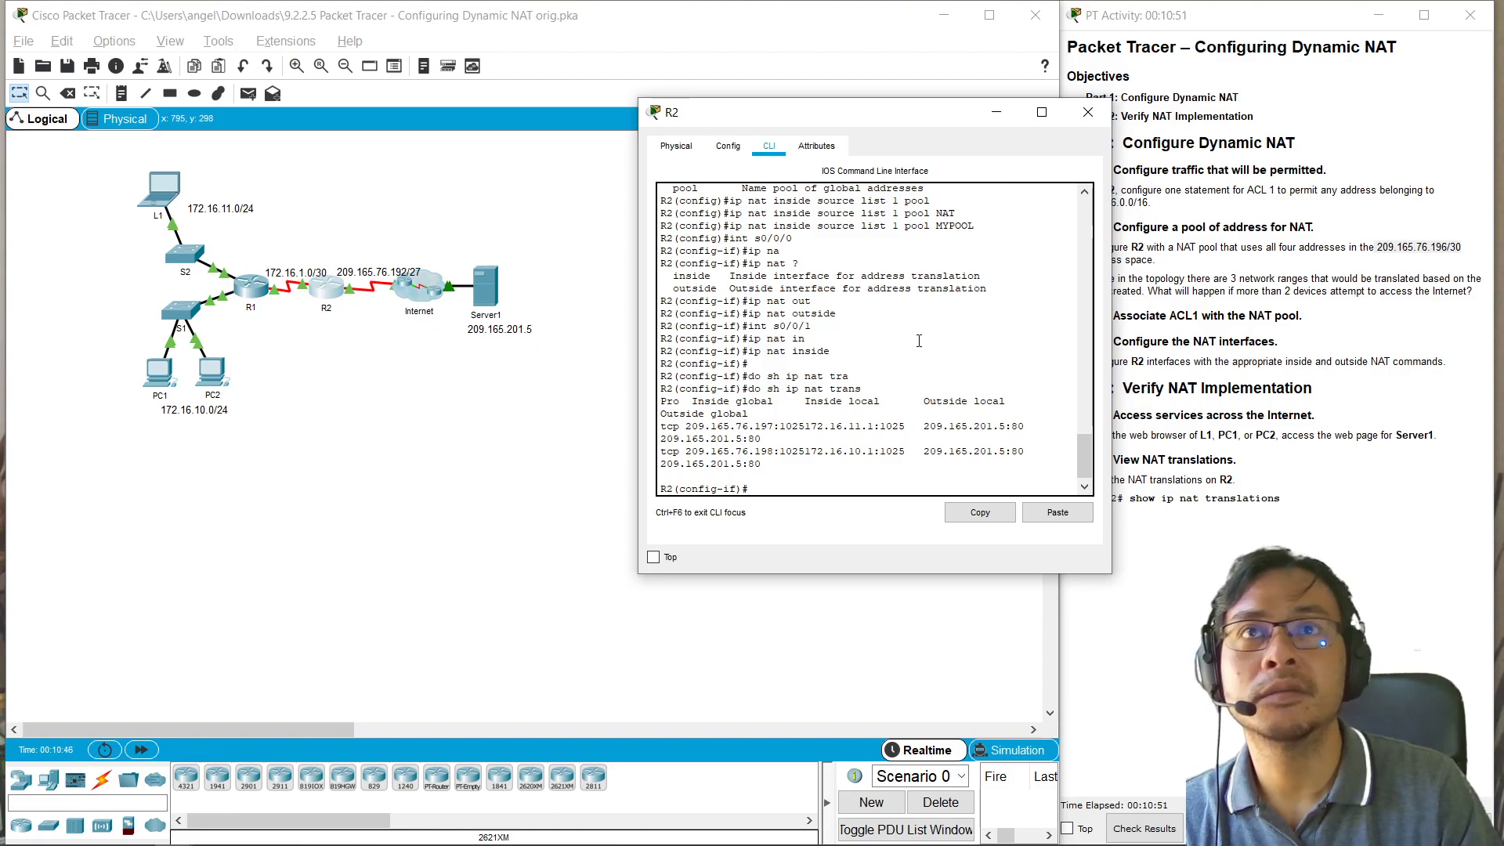
left_click(1444, 247)
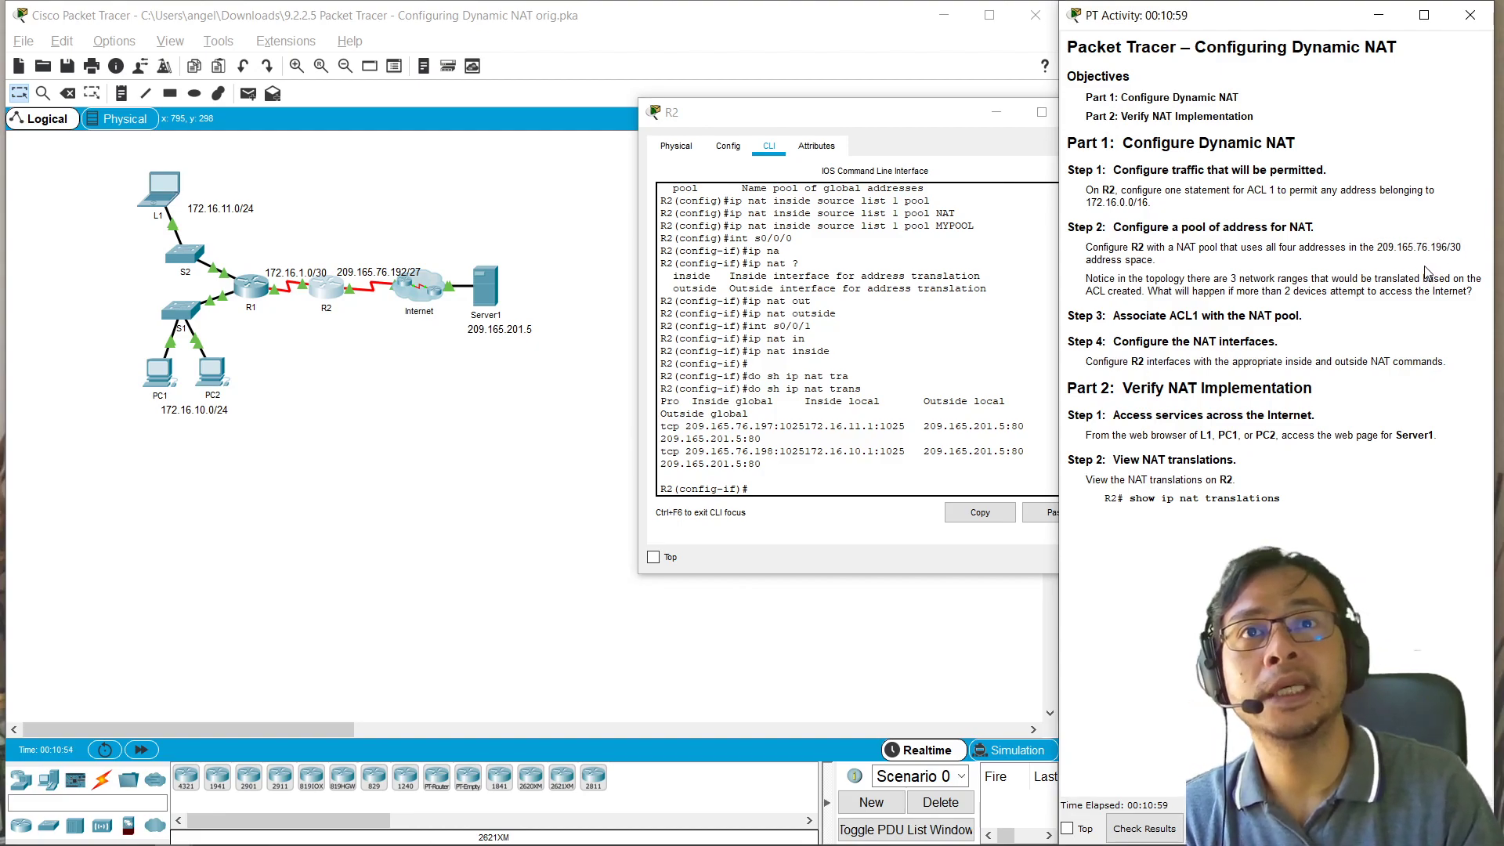
left_click(773, 425)
left_click_drag(773, 425, 769, 452)
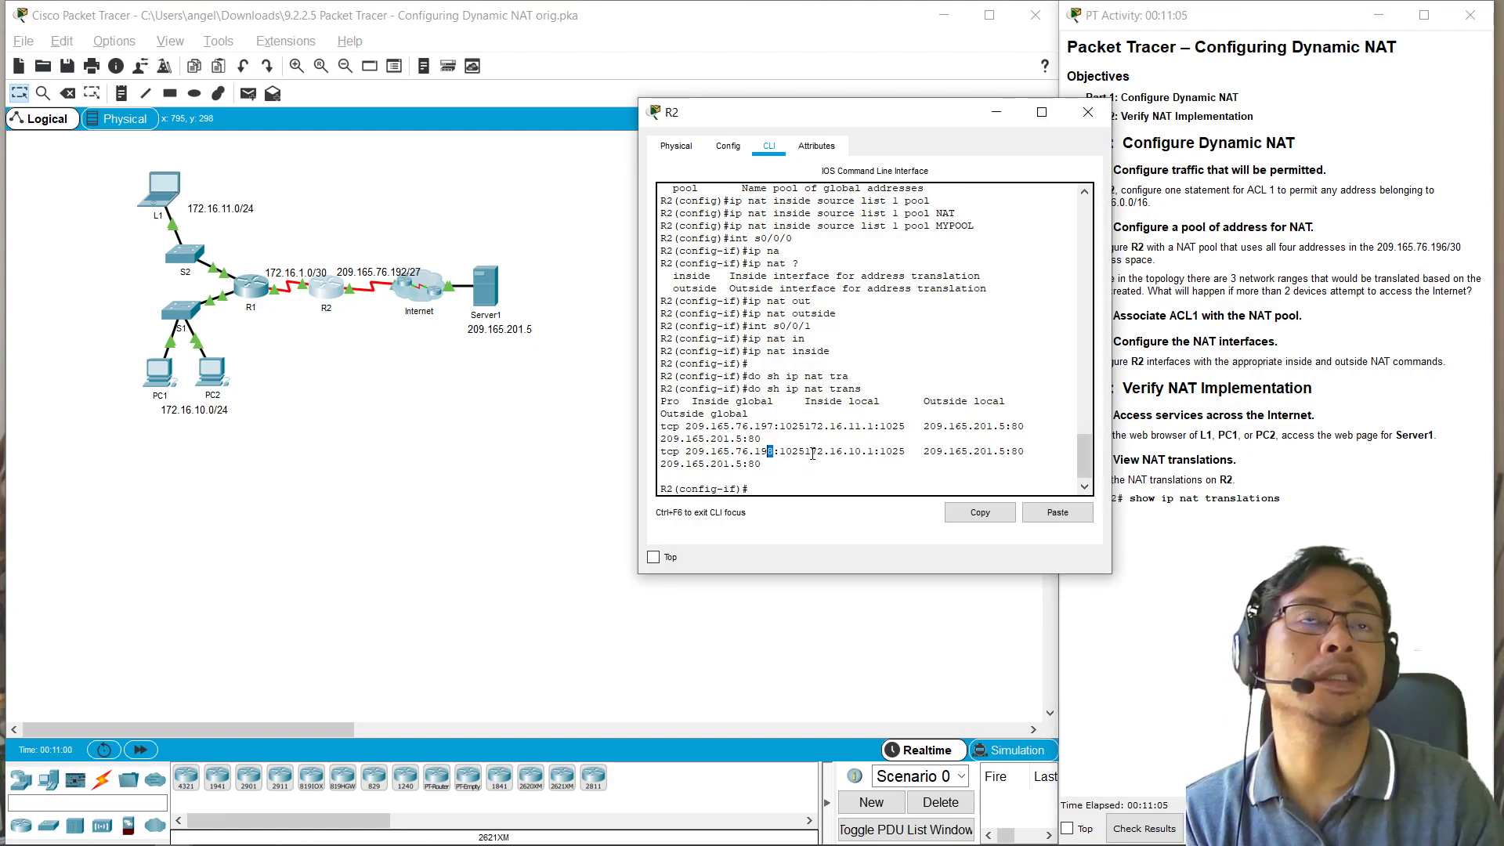
Step: Close R2's window and read the Step 2 note about more than two devices accessing the Internet
left_click(1099, 120)
left_click_drag(1473, 291, 1038, 278)
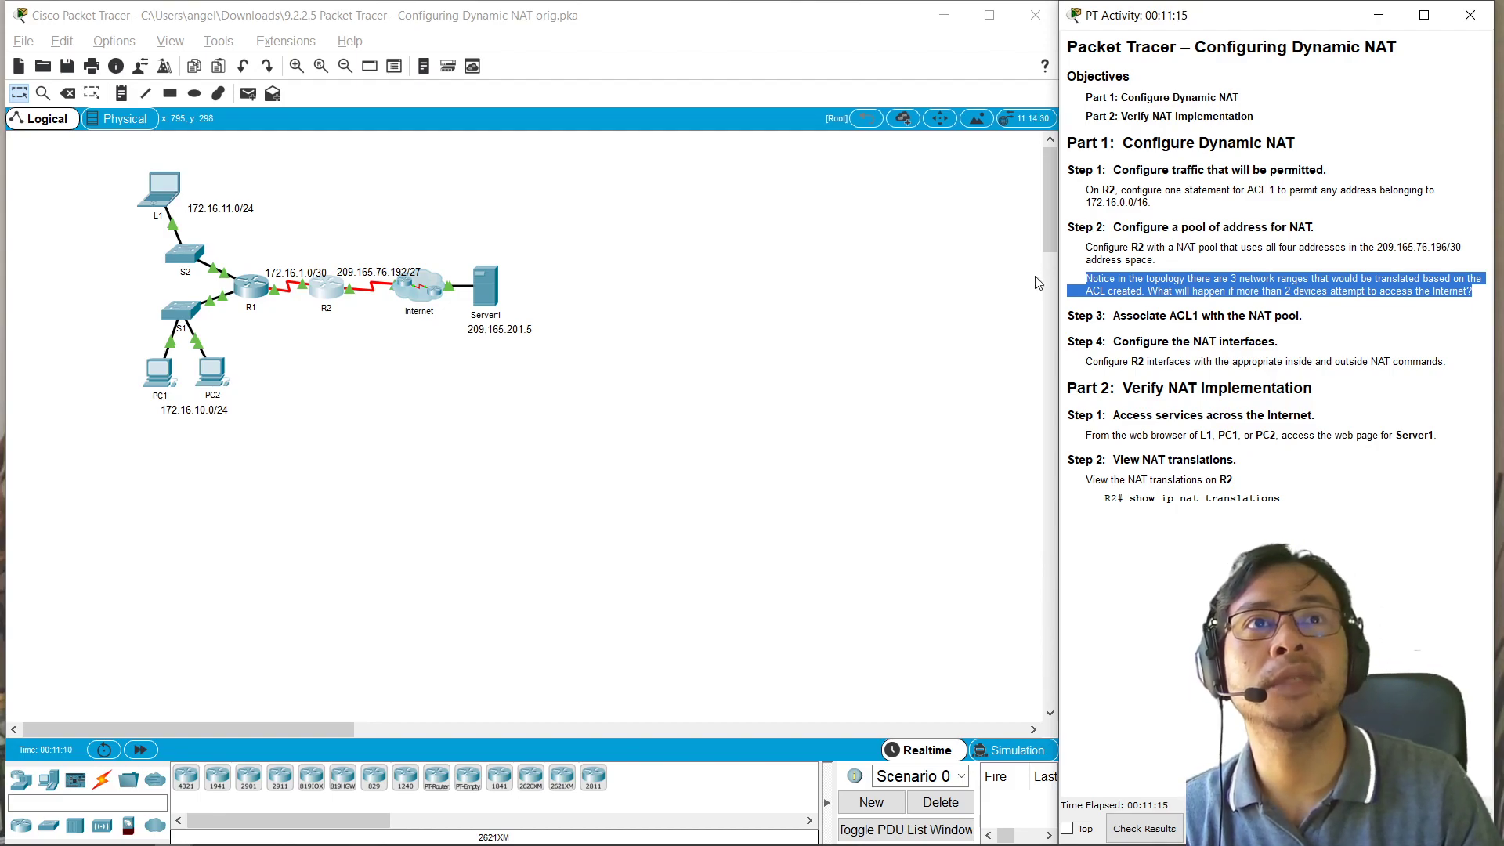
left_click(1106, 302)
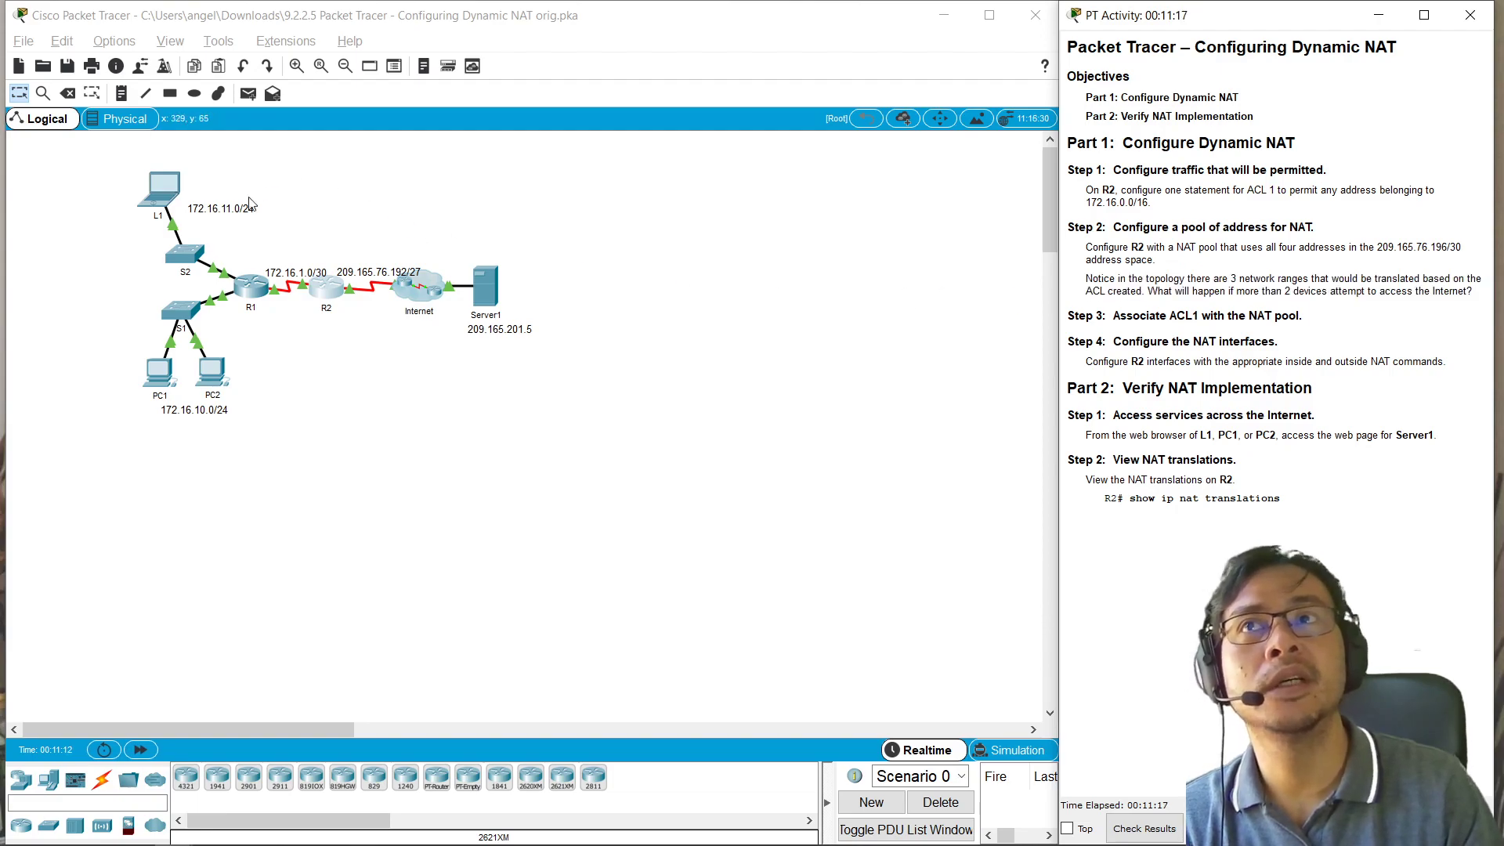